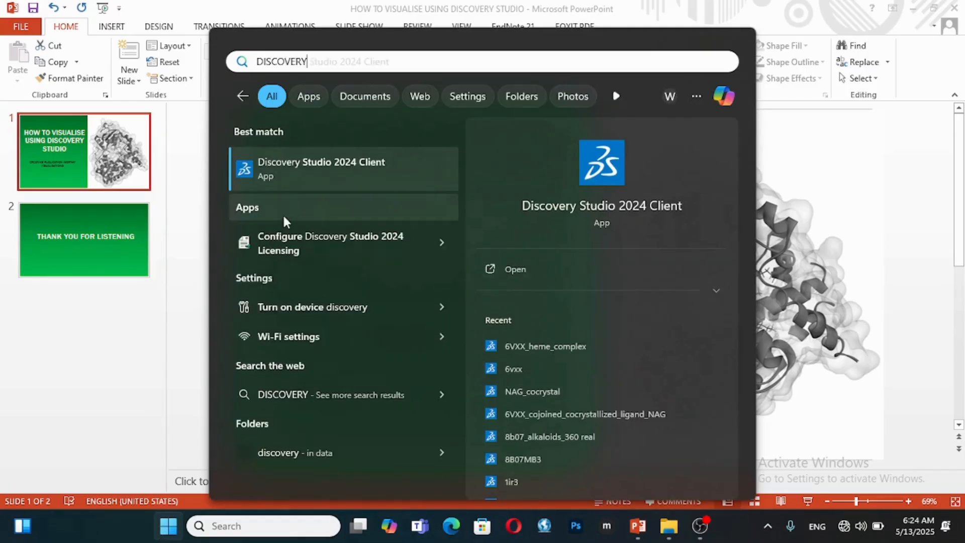
# Launch the Discovery Studio 2024 Client.
pyautogui.click(315, 164)
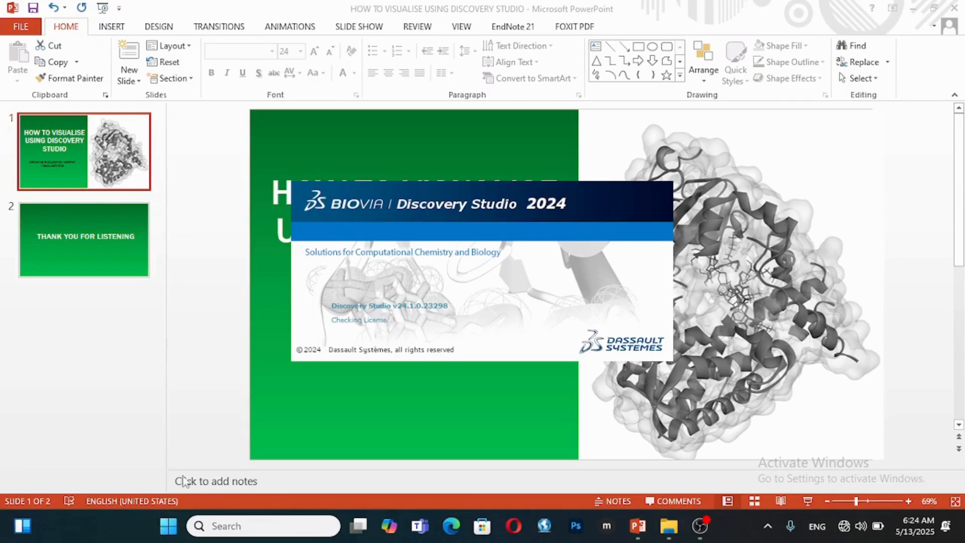
pyautogui.click(173, 536)
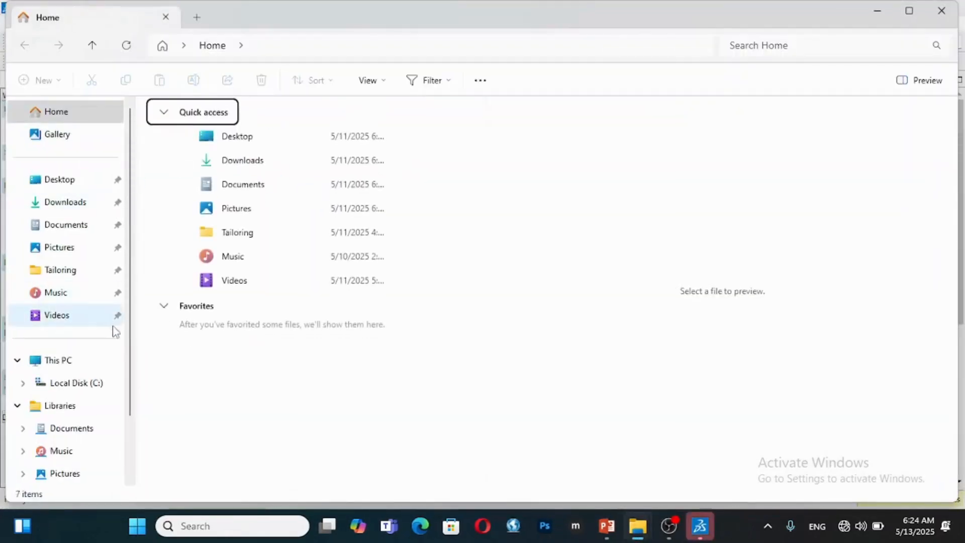
# In File Explorer, go to the PyRx folder under C:\Users\User\.mgltools.
pyautogui.click(75, 364)
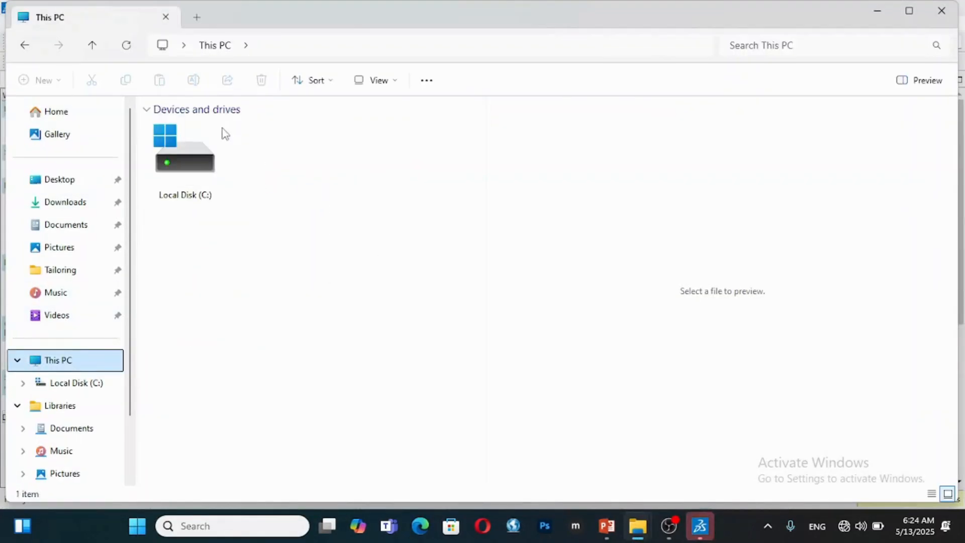
pyautogui.doubleClick(165, 158)
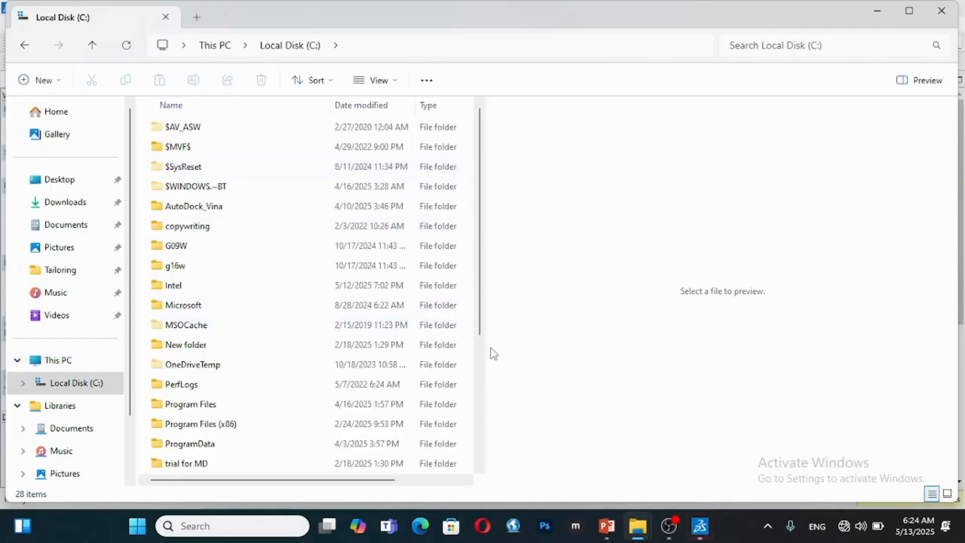
pyautogui.scroll(-3, 485, 356)
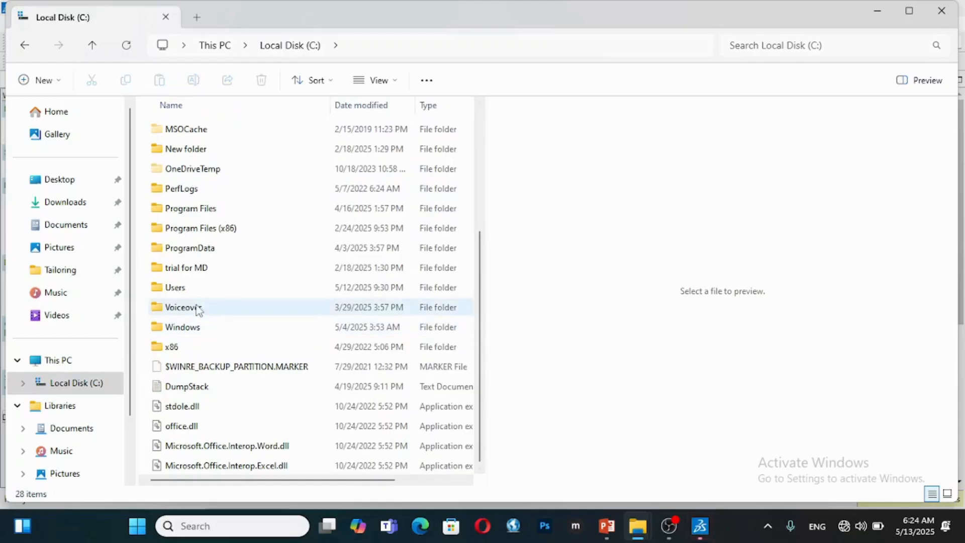
pyautogui.doubleClick(184, 287)
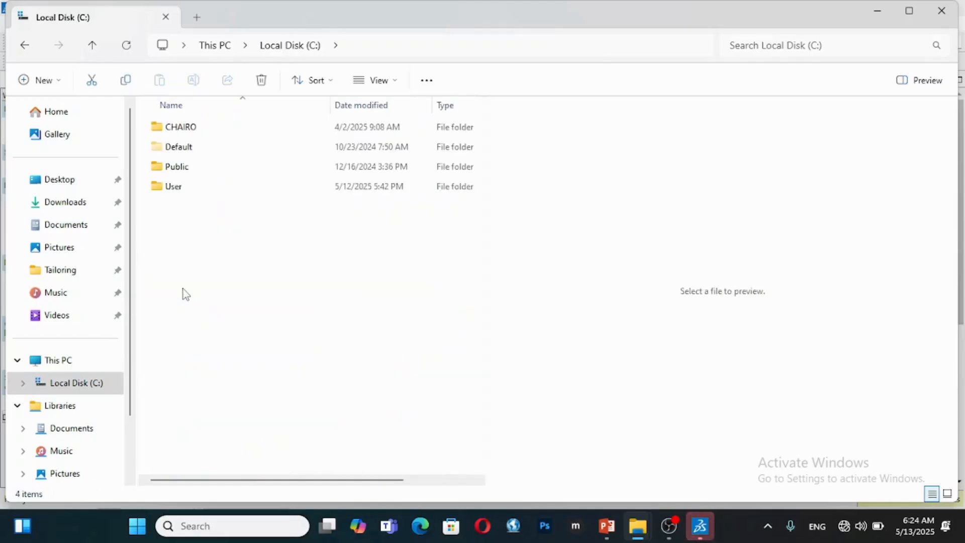
pyautogui.doubleClick(182, 187)
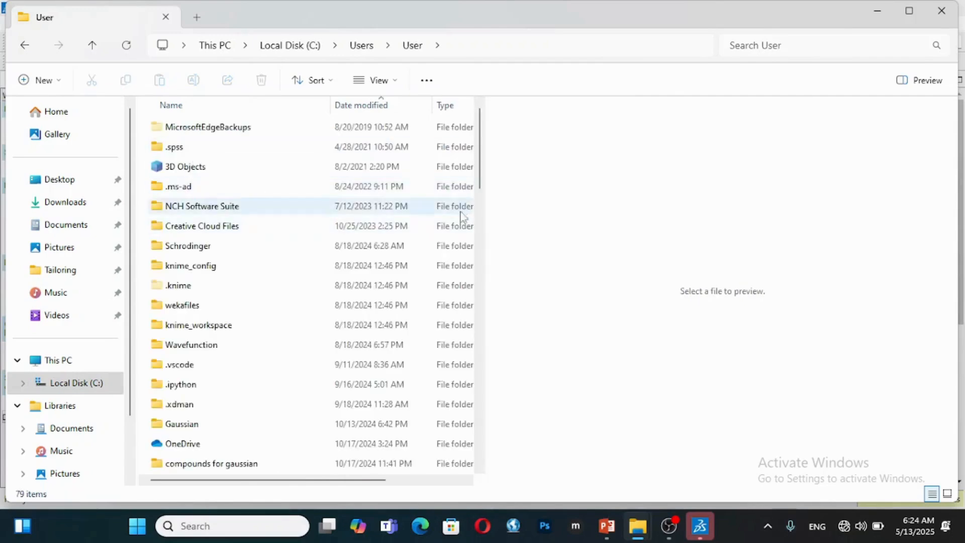
pyautogui.click(482, 209)
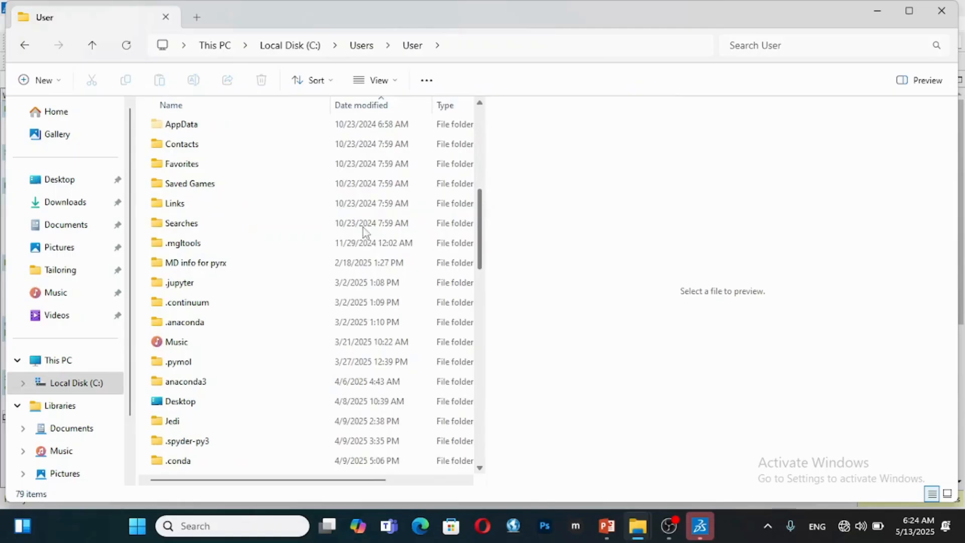
pyautogui.doubleClick(236, 248)
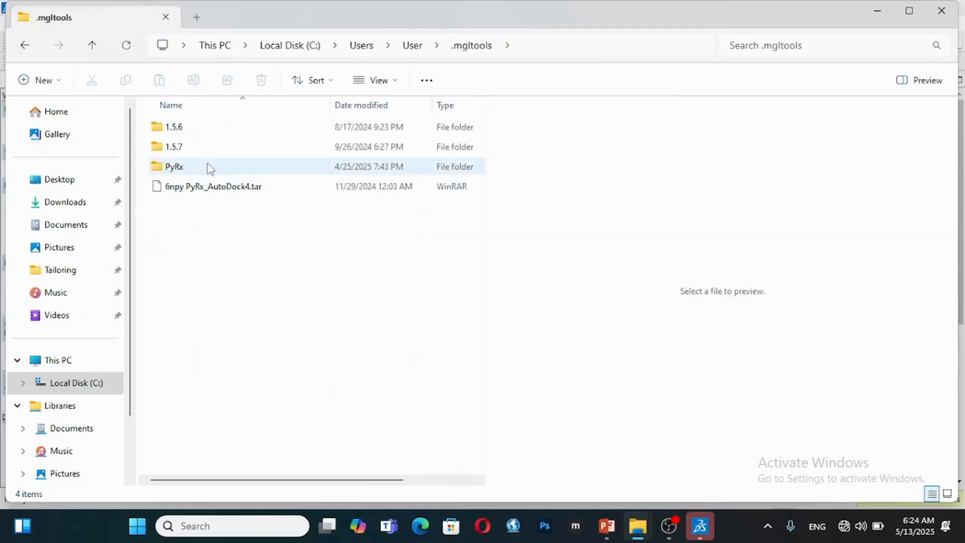
pyautogui.doubleClick(178, 169)
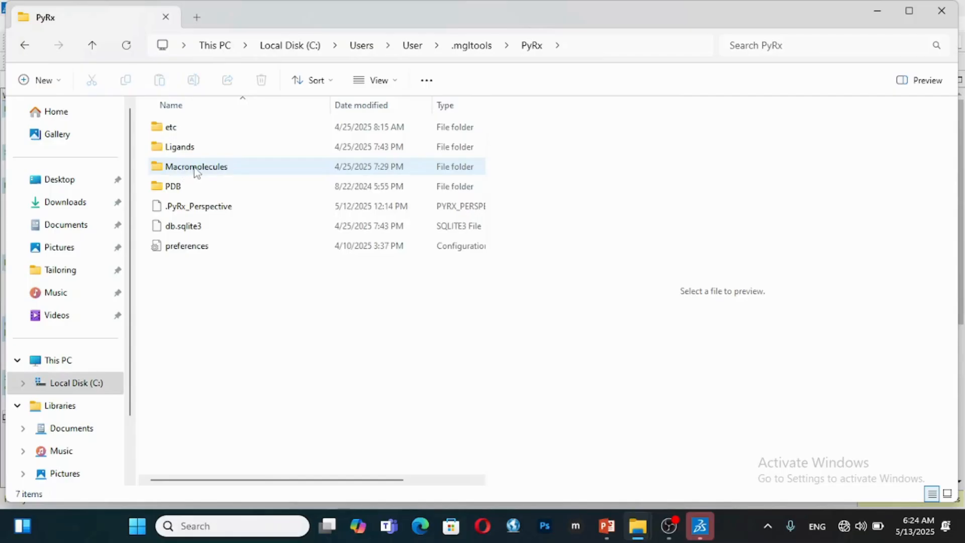
# Open the 1ir3_excluding_ligand_water_2 docking results folder inside Macromolecules.
pyautogui.click(196, 169)
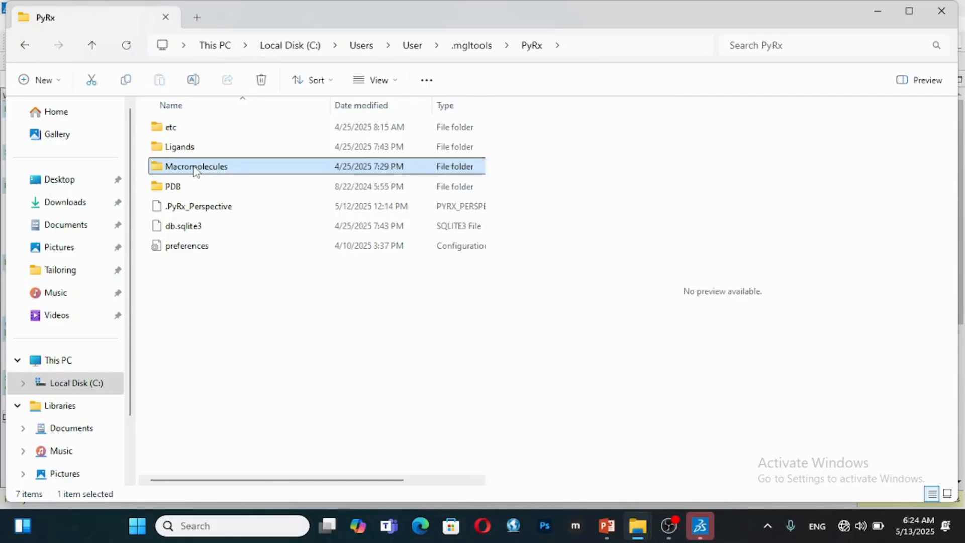
pyautogui.doubleClick(196, 169)
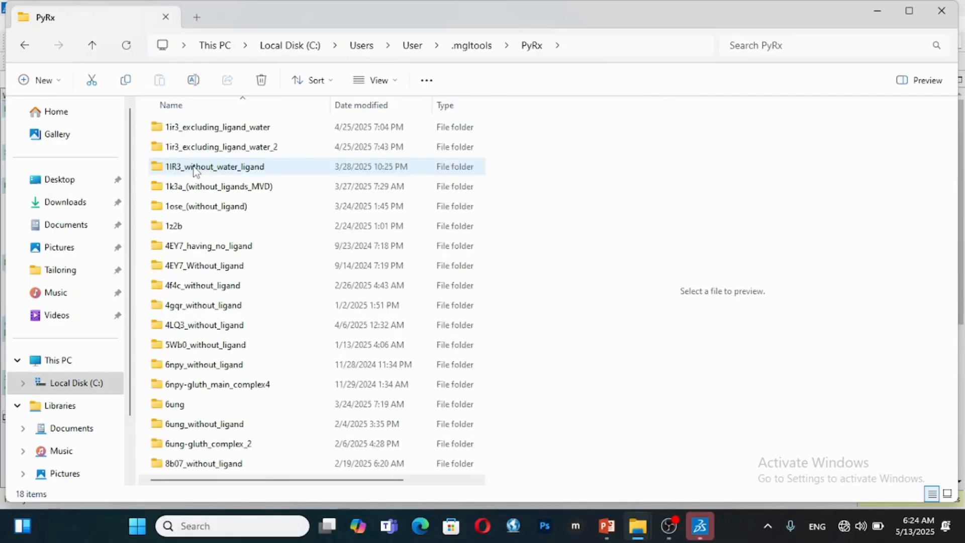
pyautogui.doubleClick(228, 130)
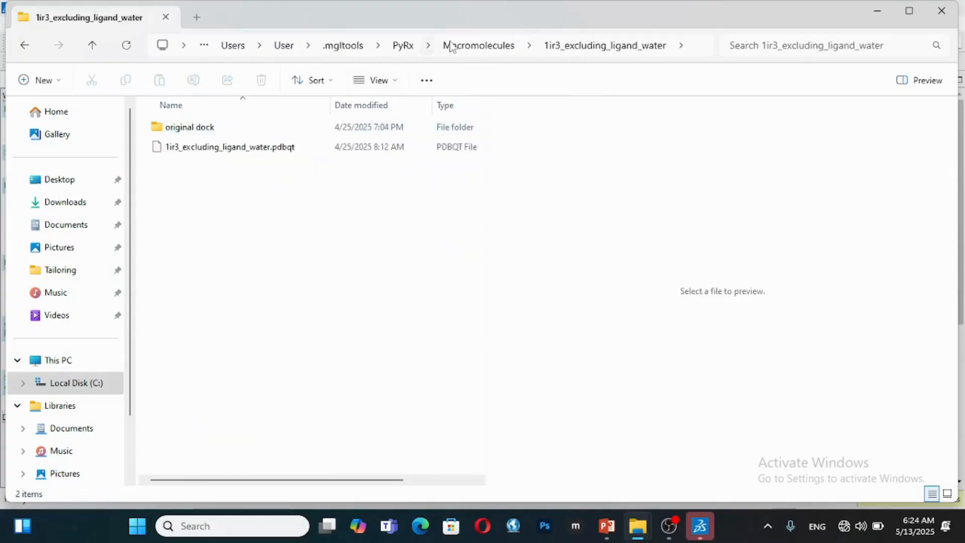
pyautogui.click(493, 45)
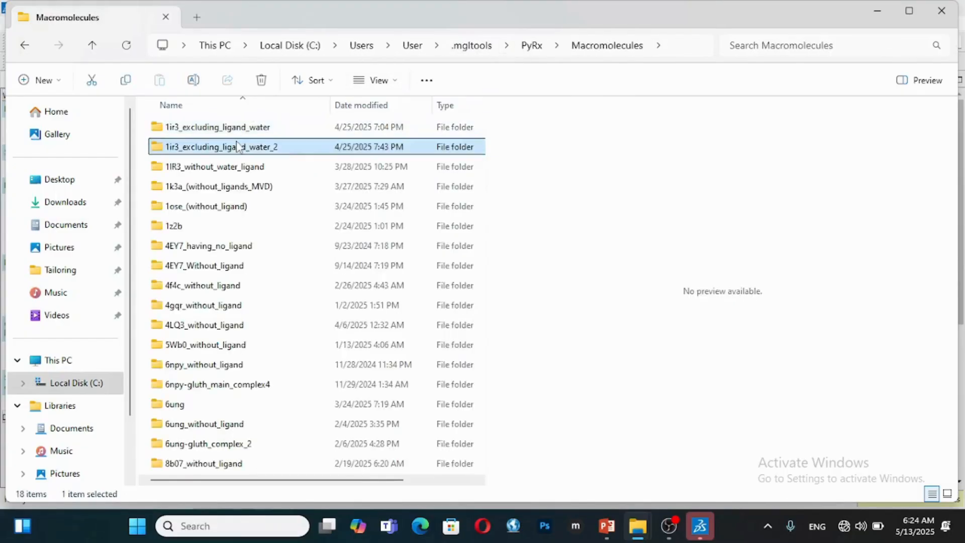
pyautogui.doubleClick(237, 147)
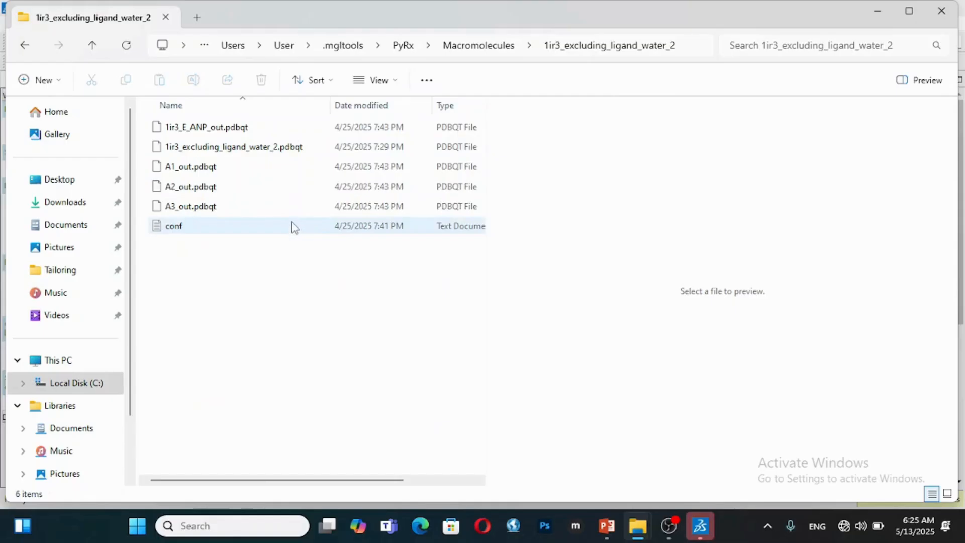
# Examine the A1_out.pdbqt ligand and 1ir3_excluding_ligand_water_2.pdbqt receptor files, and view Discovery Studio's welcome page before minimizing it.
pyautogui.click(210, 173)
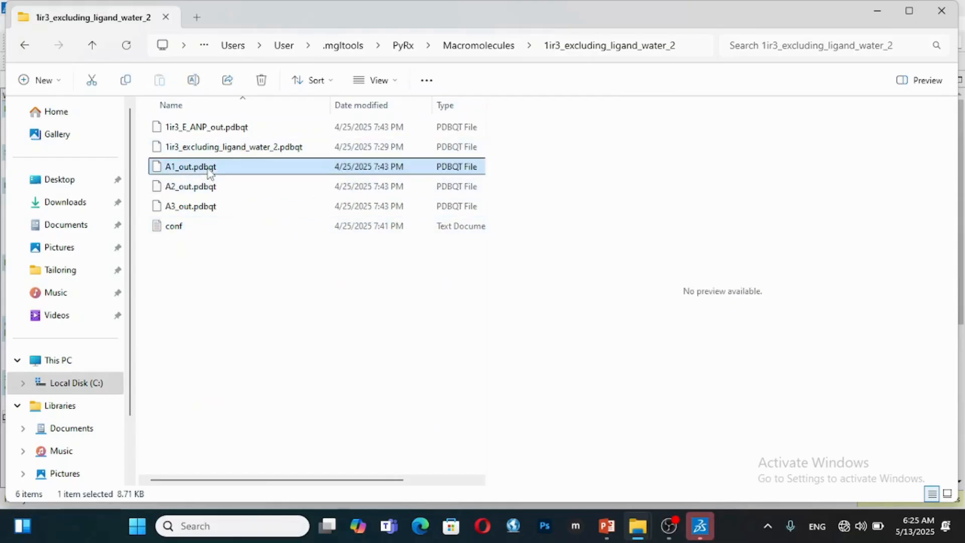
pyautogui.click(237, 154)
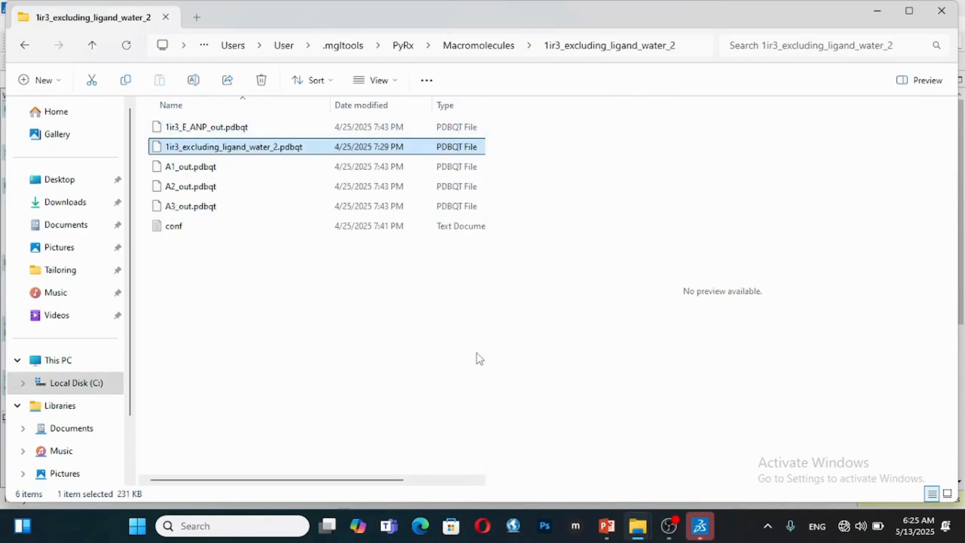
pyautogui.click(712, 528)
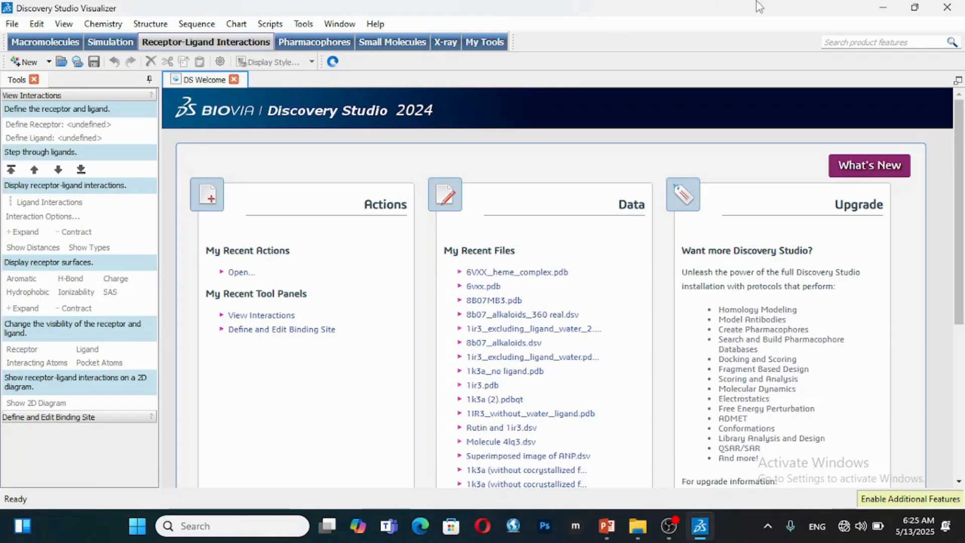
pyautogui.click(883, 7)
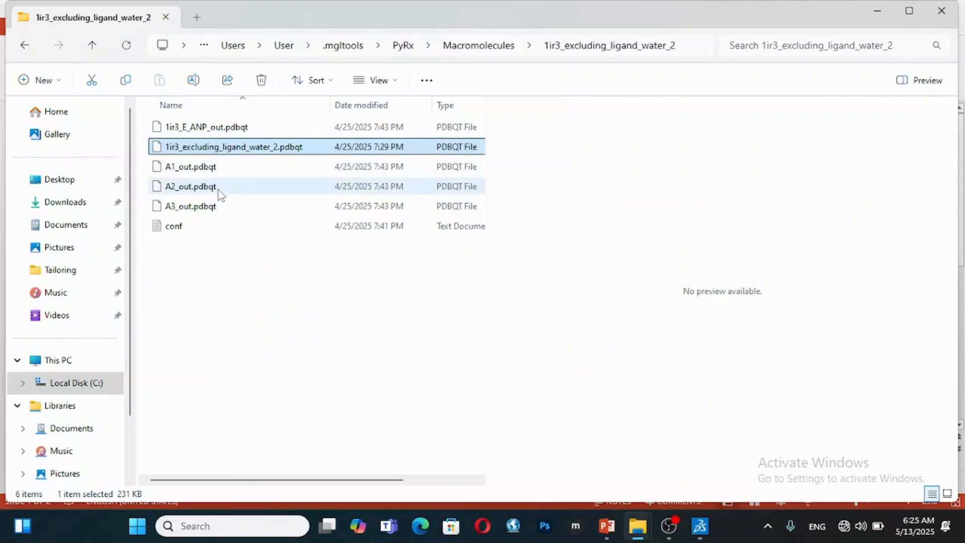
# Launch Open Babel GUI and keep AutoDock PDBQT as the input format.
pyautogui.click(144, 523)
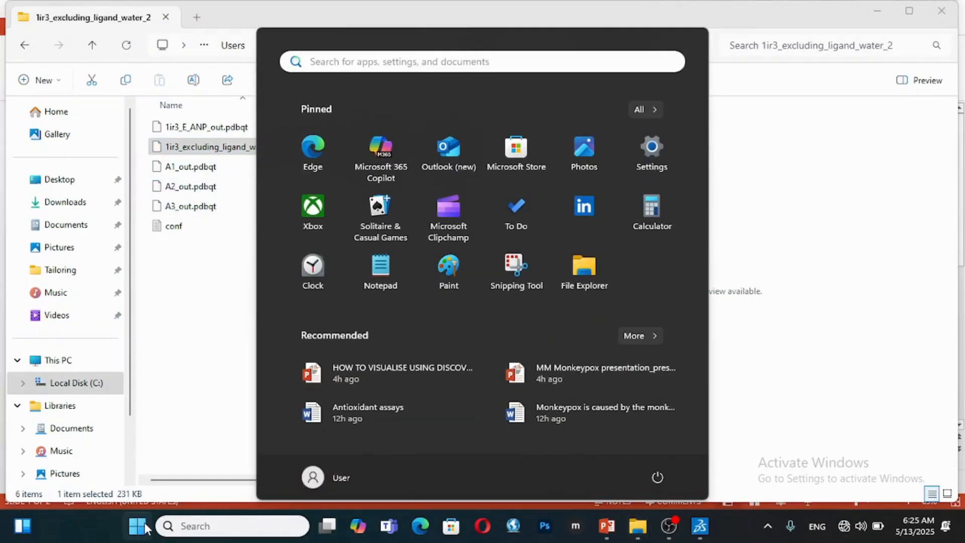
pyautogui.write('BA')
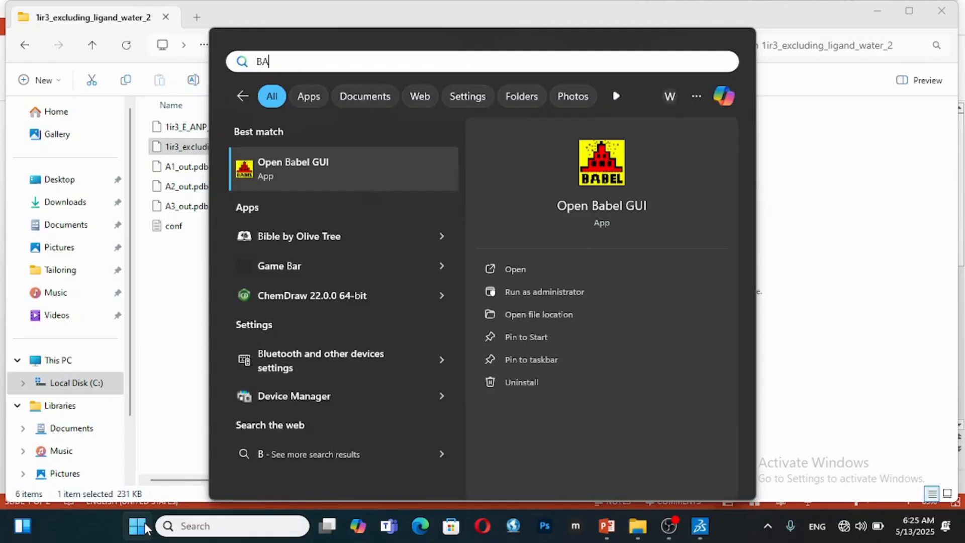
pyautogui.click(339, 184)
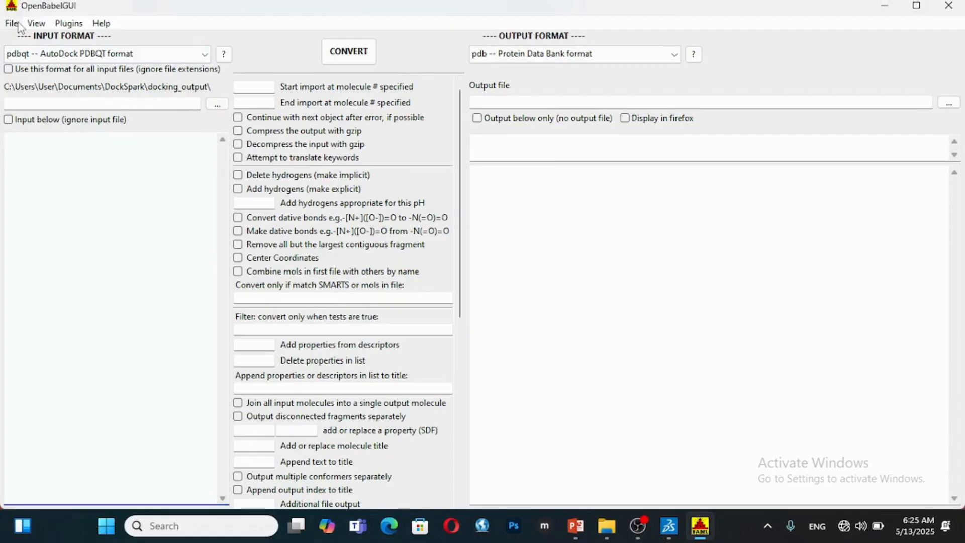
pyautogui.click(200, 57)
pyautogui.click(200, 58)
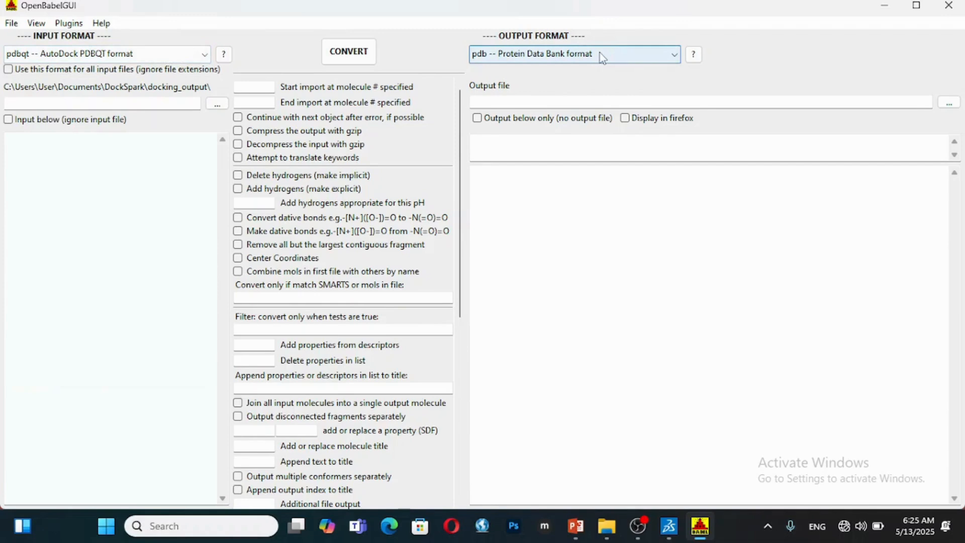
# Start choosing the input file for conversion and browse to Local Disk (C:).
pyautogui.click(217, 104)
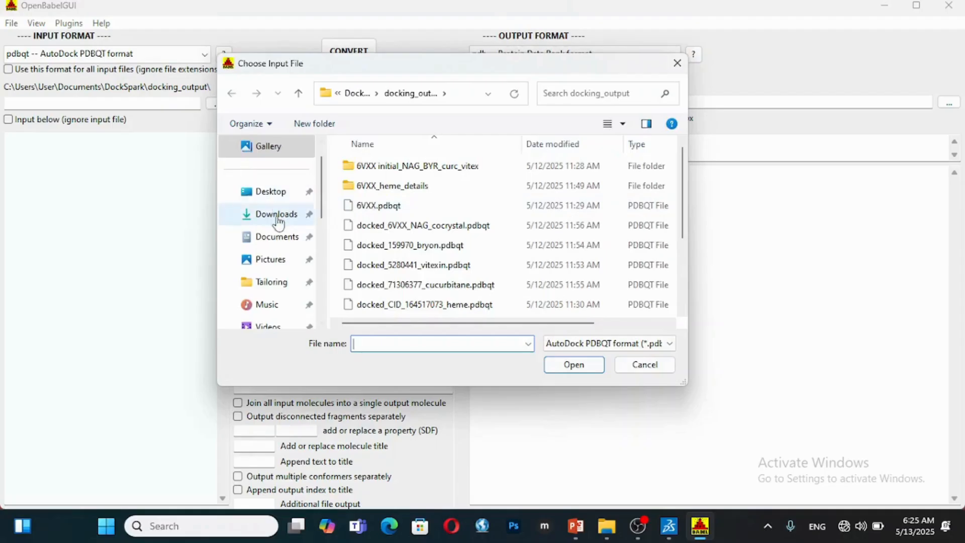
pyautogui.scroll(-2, 319, 232)
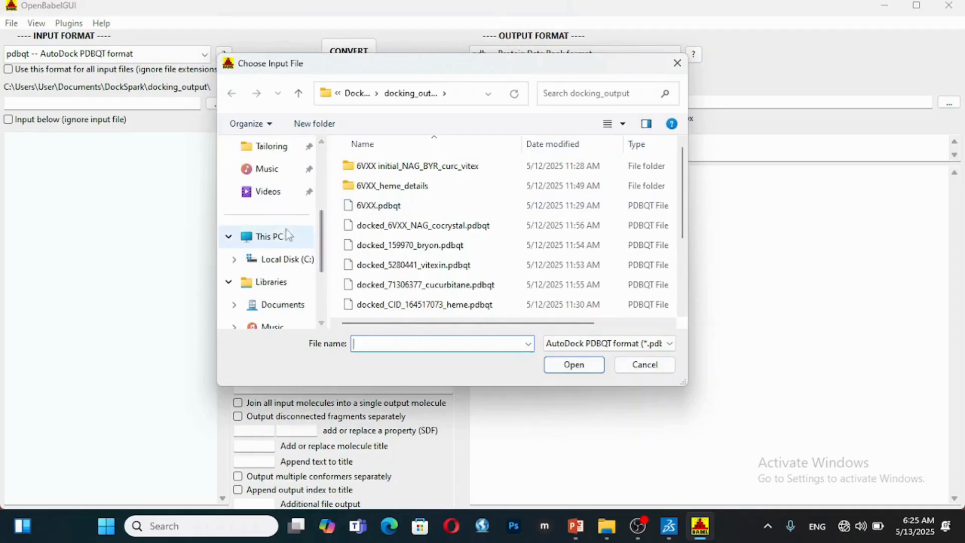
pyautogui.scroll(2, 321, 173)
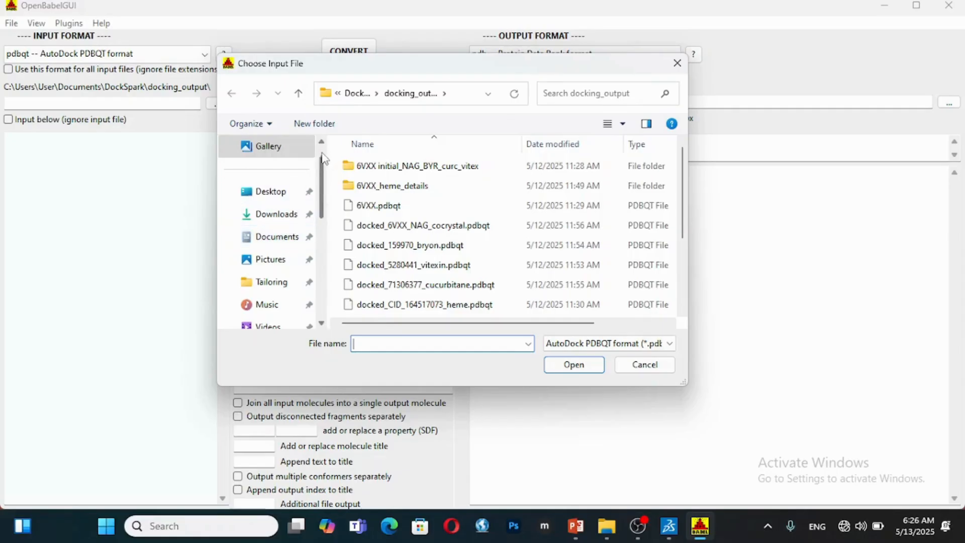
pyautogui.scroll(1, 328, 160)
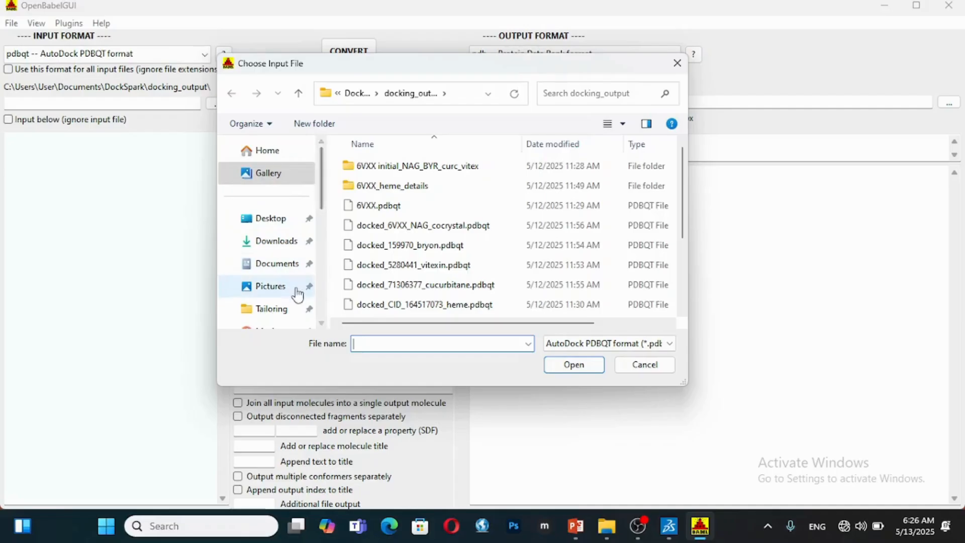
pyautogui.scroll(-3, 318, 241)
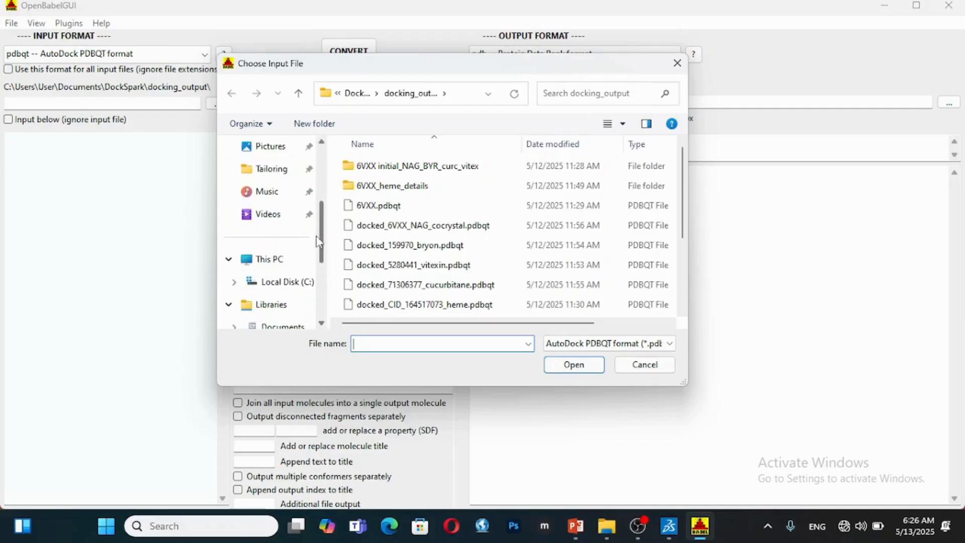
pyautogui.click(274, 282)
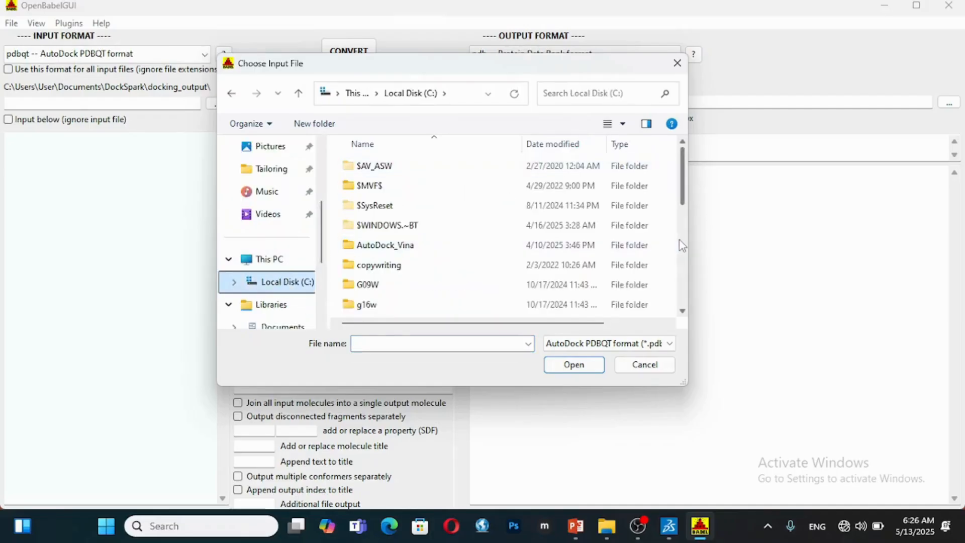
# Browse from Local Disk (C:) through Users and User into the .mgltools folder.
pyautogui.scroll(-4, 679, 241)
pyautogui.scroll(-1, 682, 261)
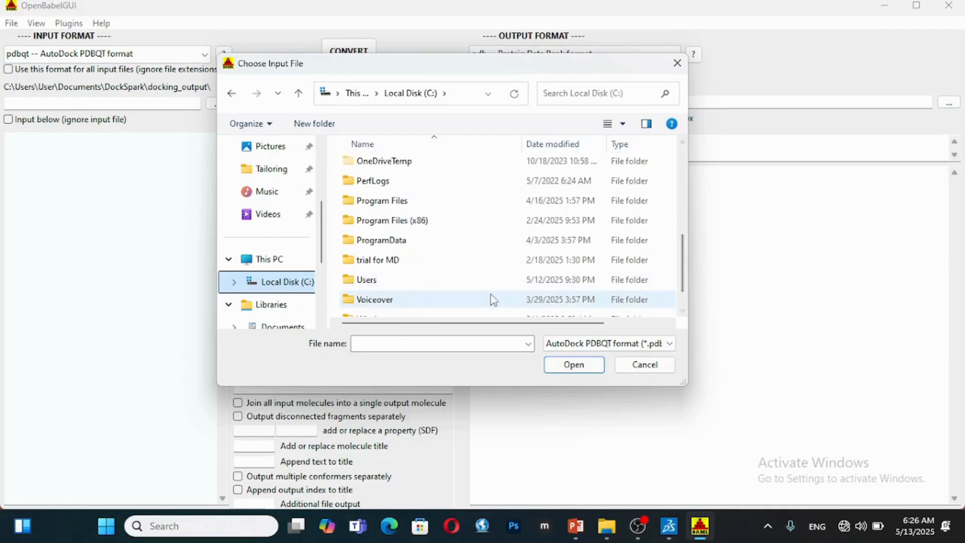
pyautogui.click(428, 280)
pyautogui.doubleClick(428, 280)
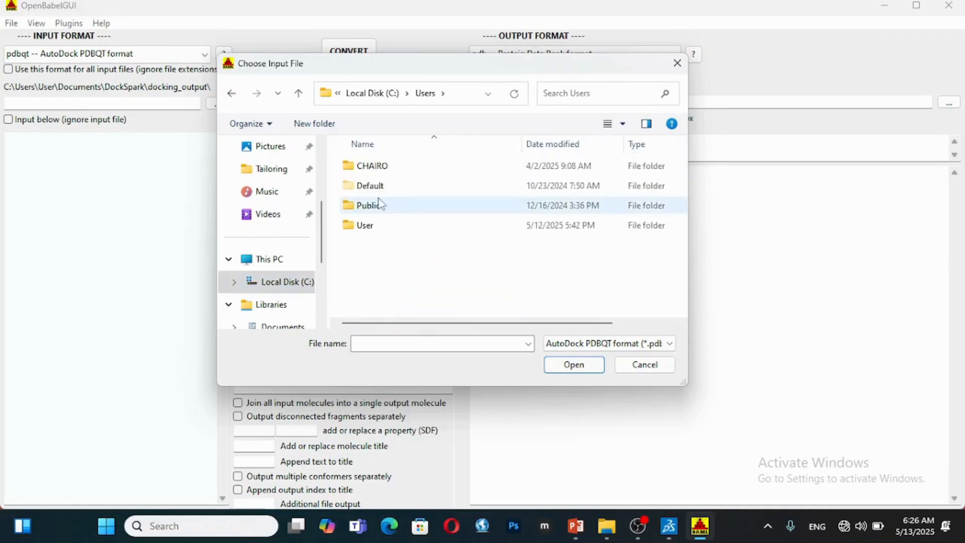
pyautogui.doubleClick(378, 228)
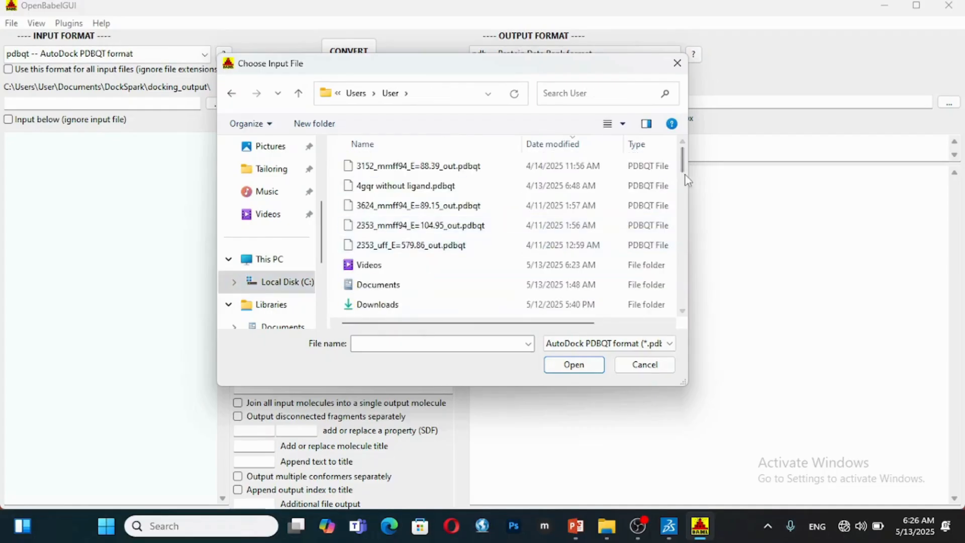
pyautogui.scroll(-2, 684, 192)
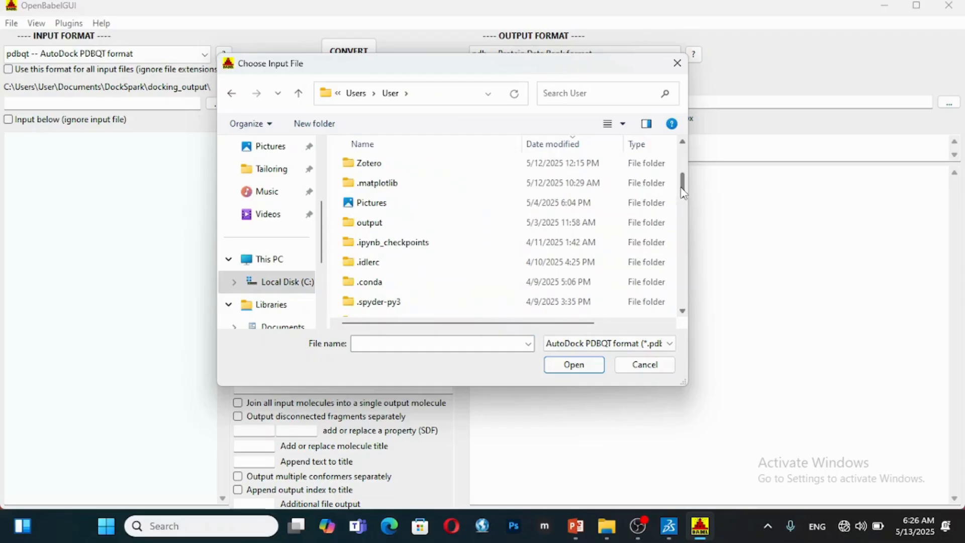
pyautogui.moveTo(683, 193); pyautogui.dragTo(685, 231)
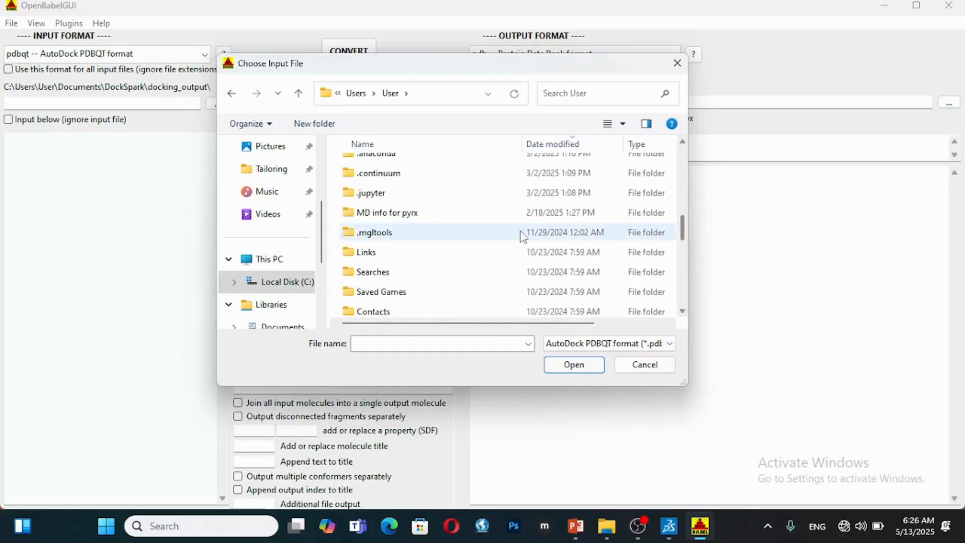
pyautogui.doubleClick(507, 237)
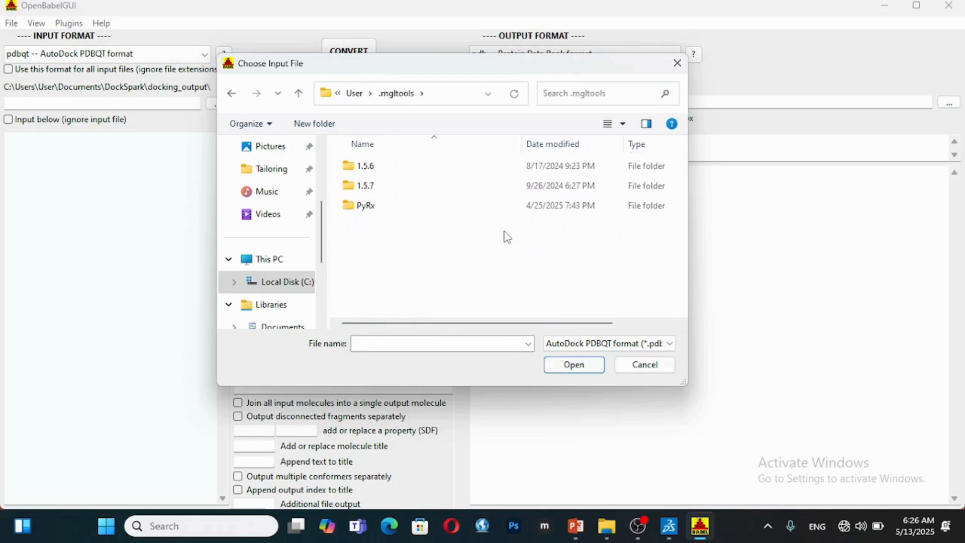
# Open the 1ir3_excluding_ligand_water_2 folder inside PyRx's Macromolecules folder.
pyautogui.click(405, 211)
pyautogui.doubleClick(405, 211)
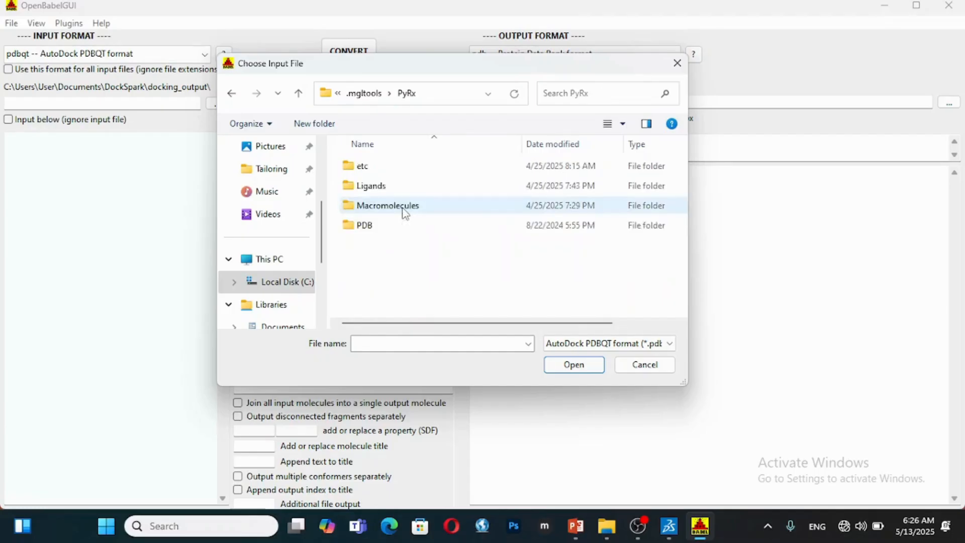
pyautogui.doubleClick(405, 211)
pyautogui.click(405, 211)
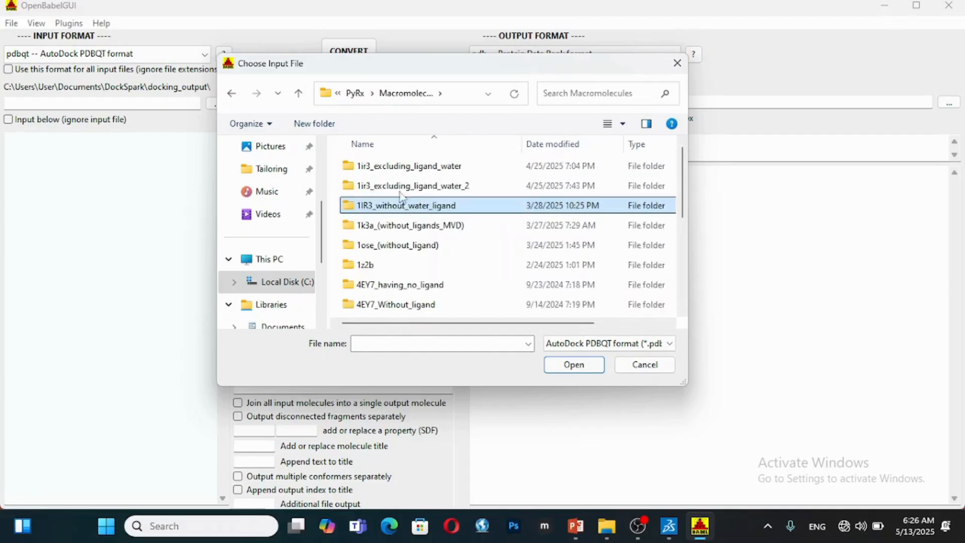
pyautogui.click(402, 186)
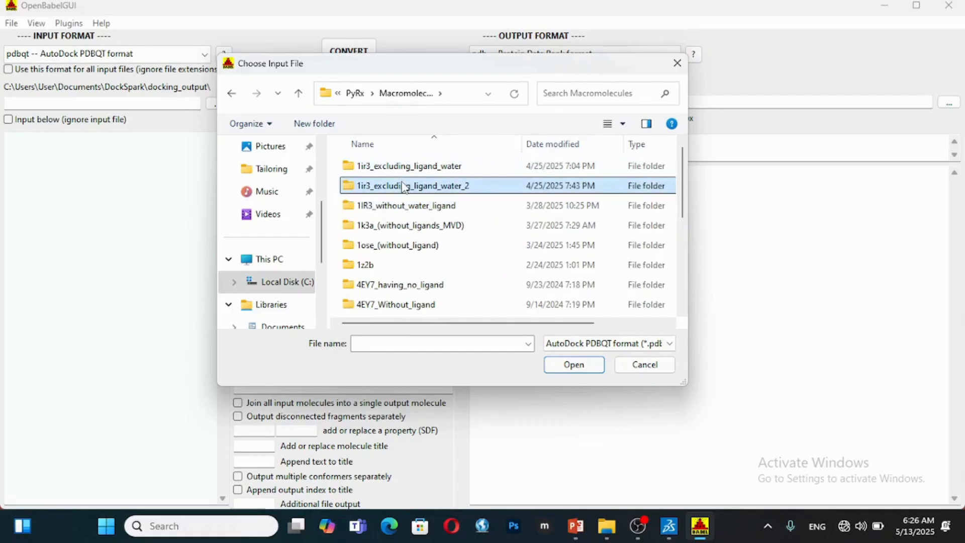
pyautogui.doubleClick(402, 186)
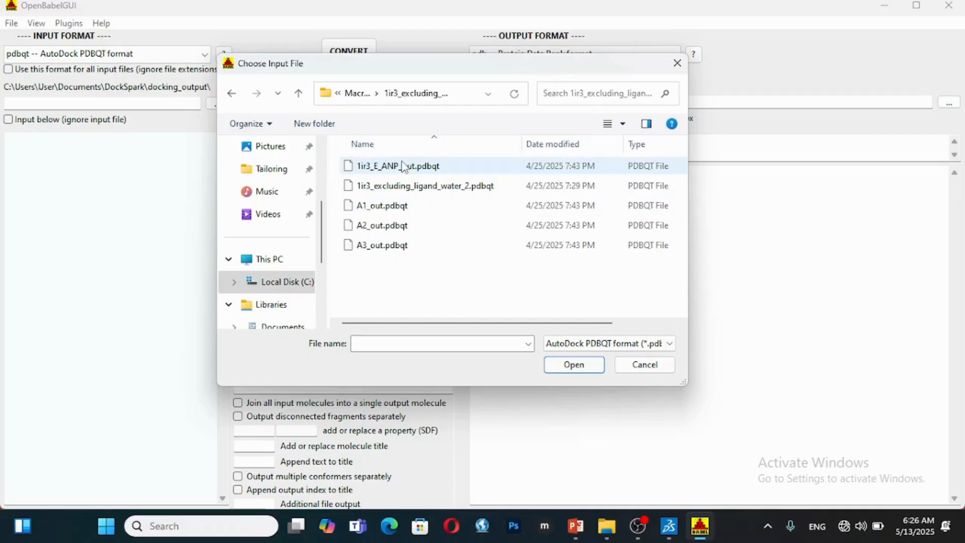
# Create a new folder named PDB files inside the 1ir3_excluding_ligand_water_2 folder.
pyautogui.click(403, 166)
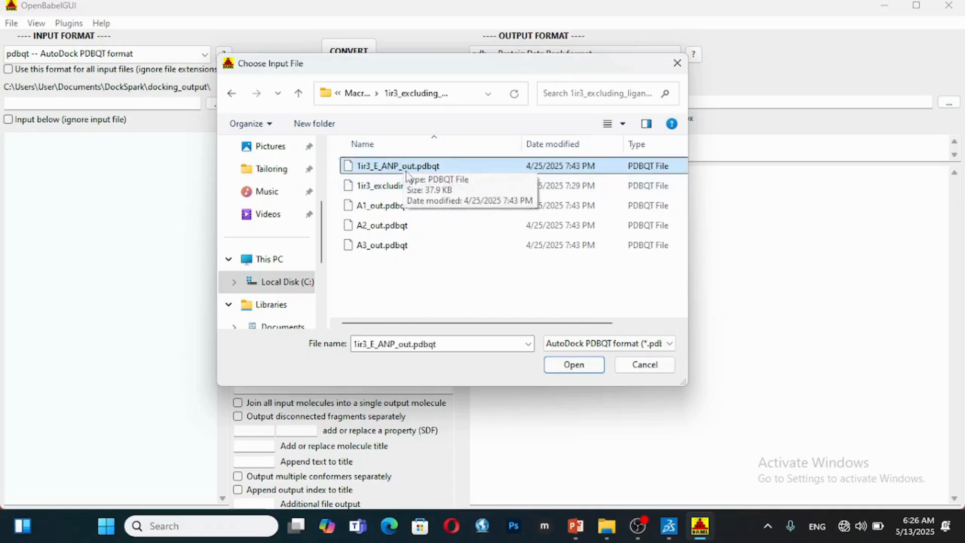
pyautogui.click(322, 126)
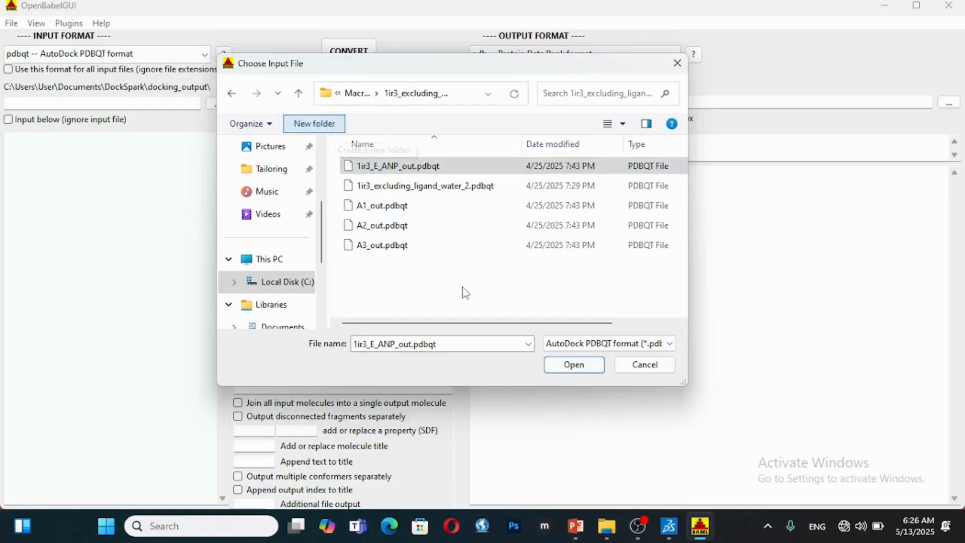
pyautogui.press('BackSpace')
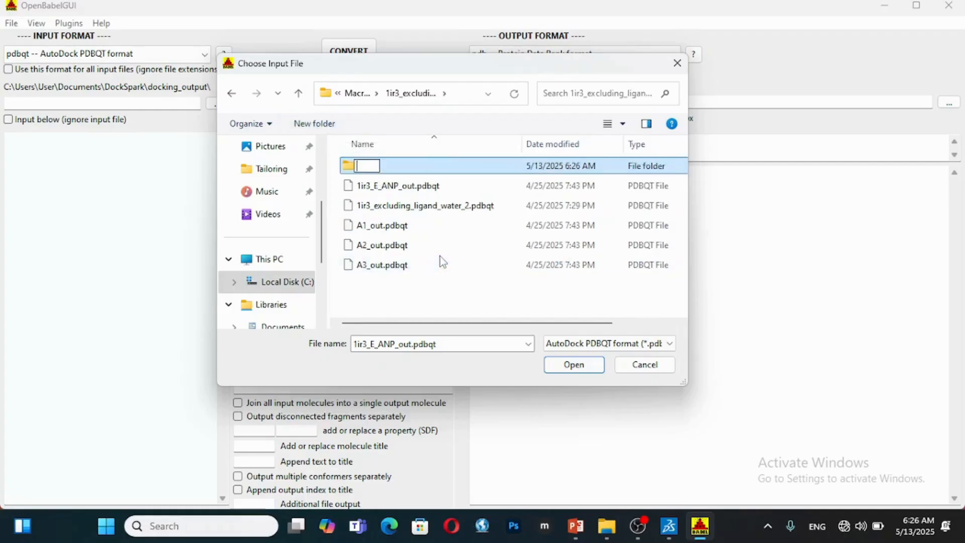
pyautogui.write('PDB')
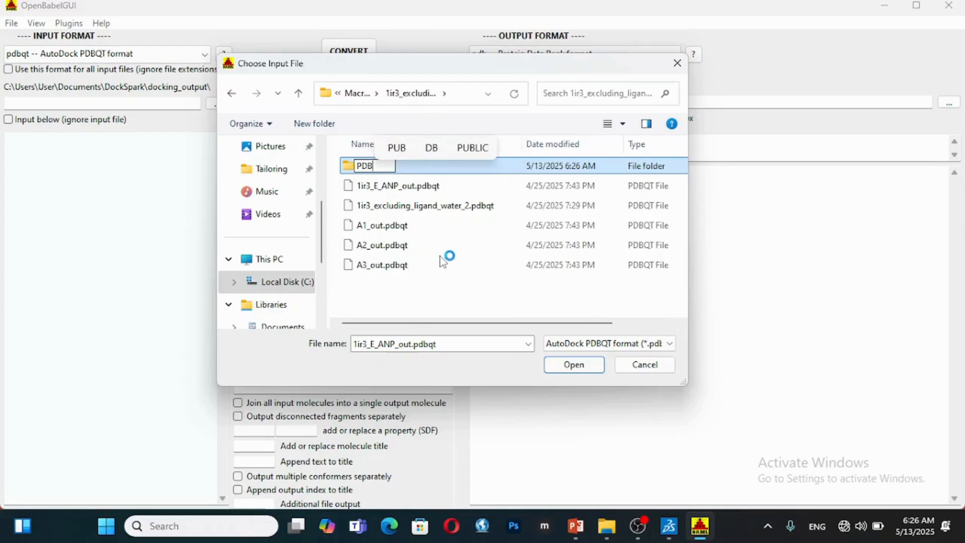
pyautogui.write(' files')
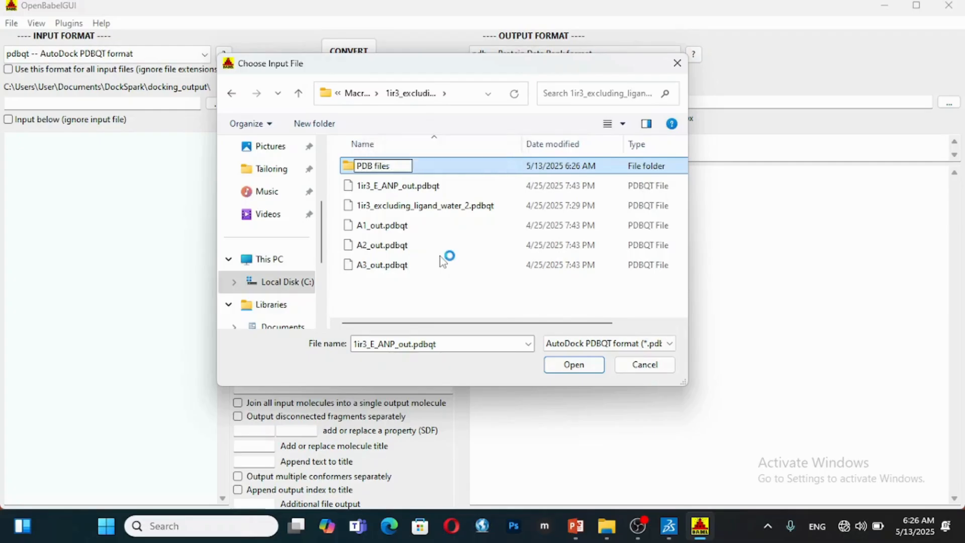
pyautogui.press('Return')
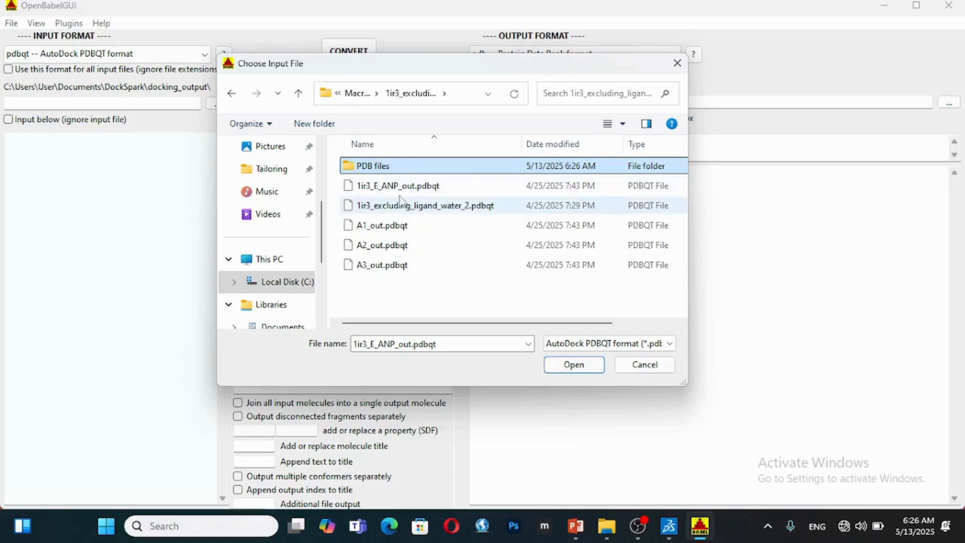
# Load A1_out.pdbqt as the input file for conversion.
pyautogui.click(367, 189)
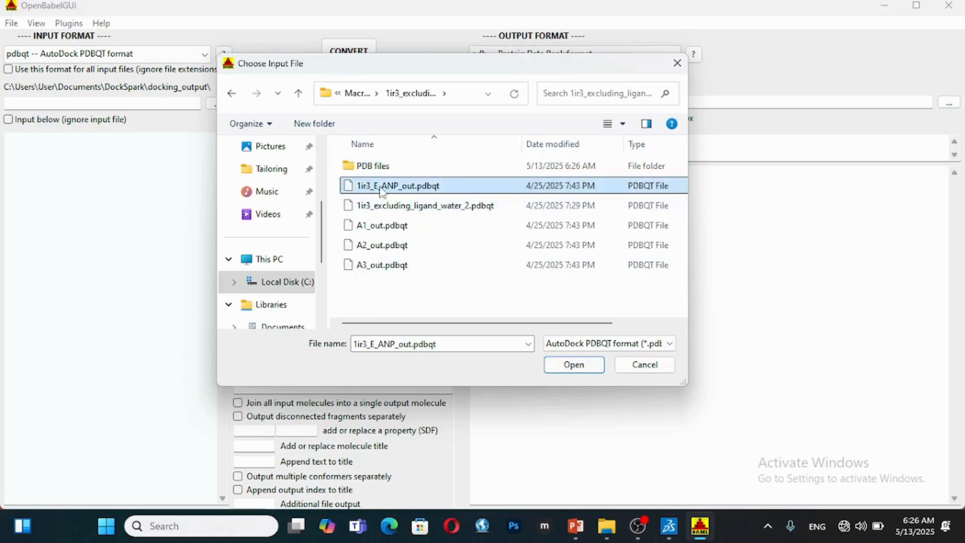
pyautogui.click(382, 226)
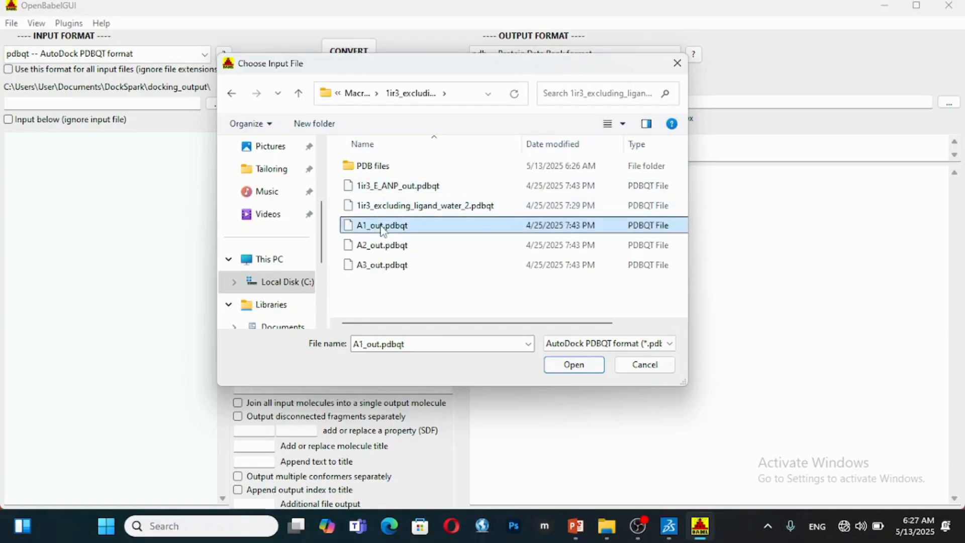
pyautogui.click(570, 364)
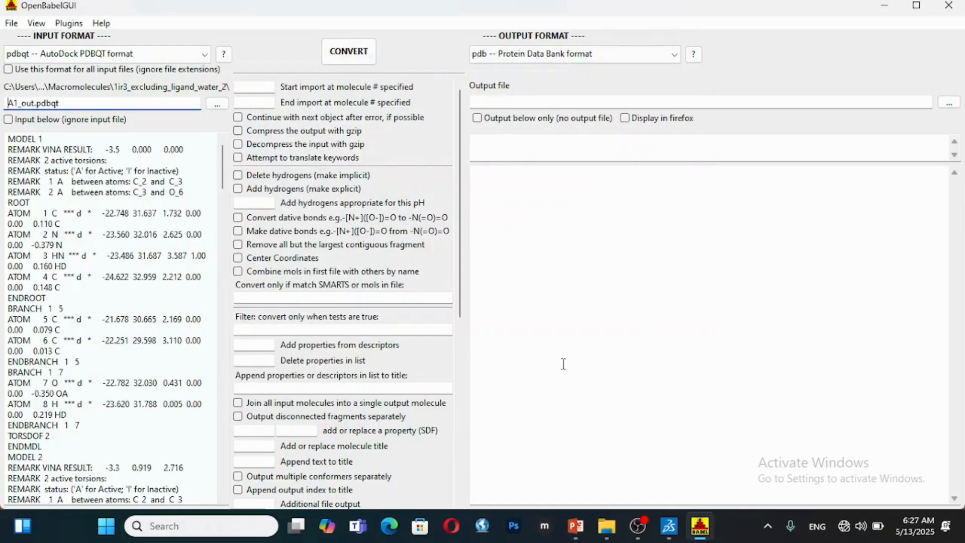
# Set the output file to A1 in the PDB files folder, in Protein Data Bank format, and run the conversion.
pyautogui.click(948, 103)
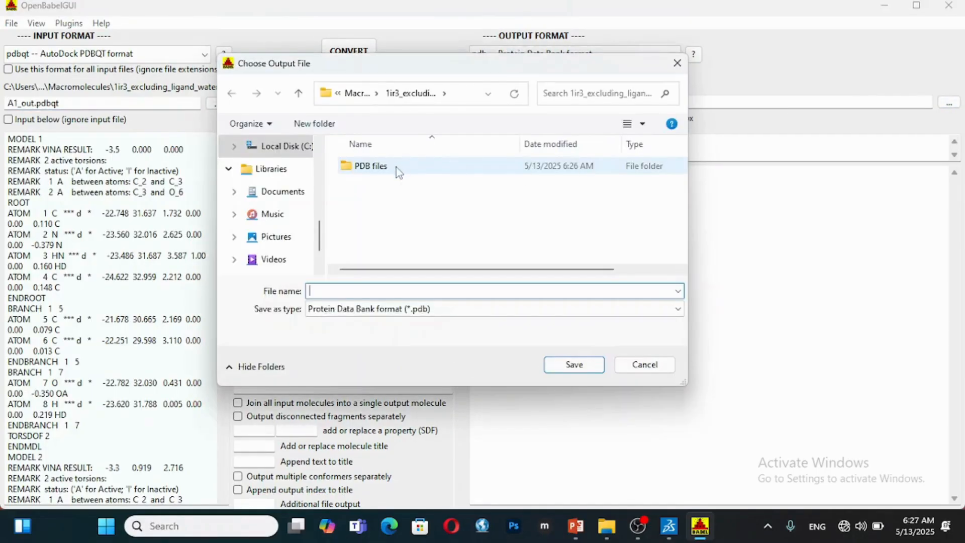
pyautogui.doubleClick(372, 166)
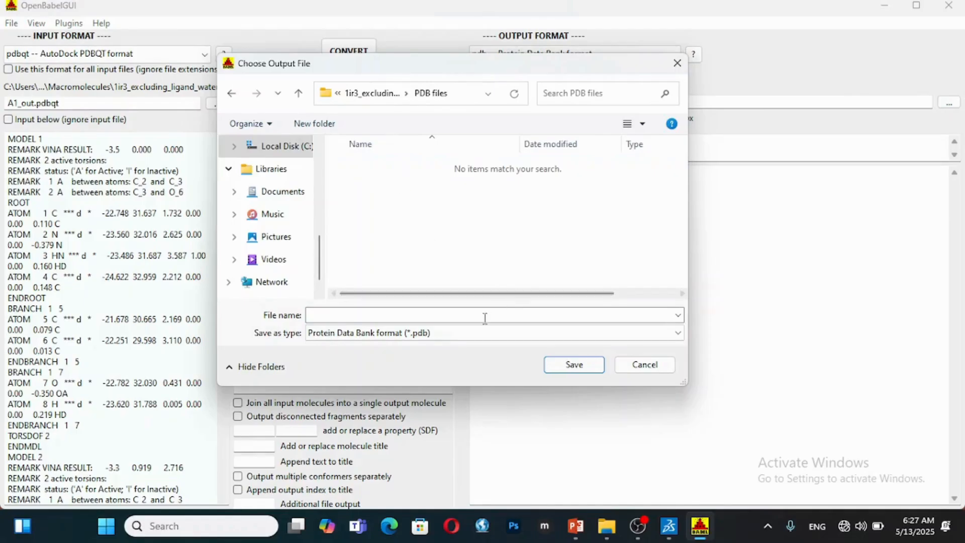
pyautogui.click(485, 318)
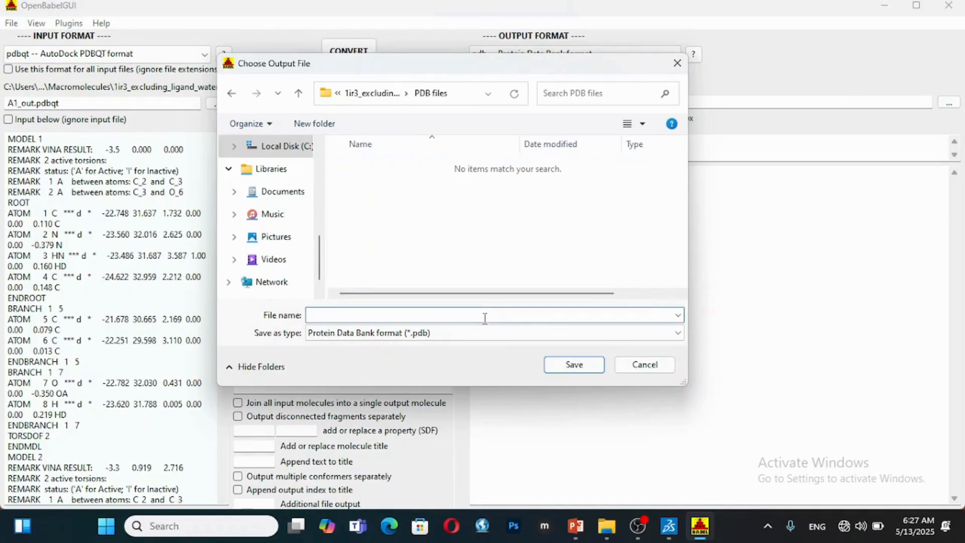
pyautogui.write('A1')
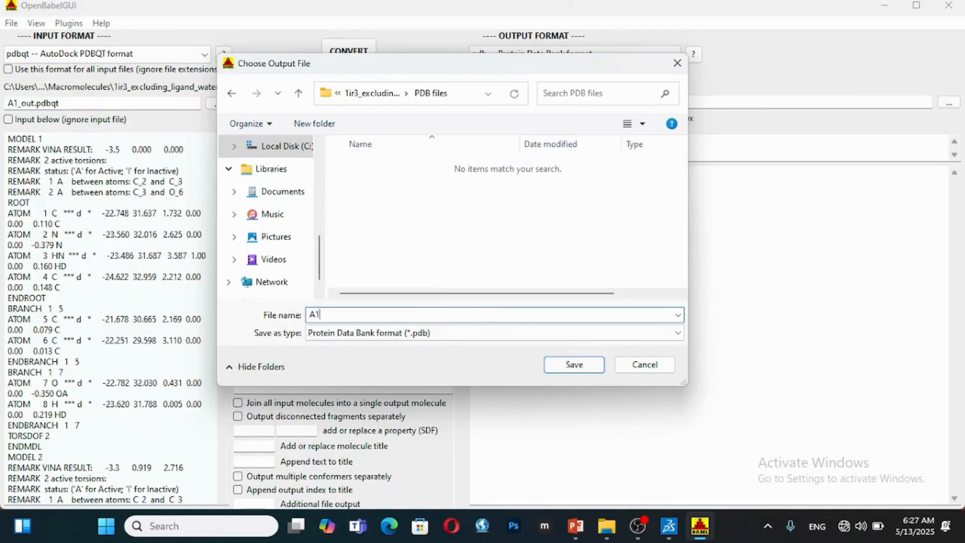
pyautogui.click(574, 366)
pyautogui.click(349, 56)
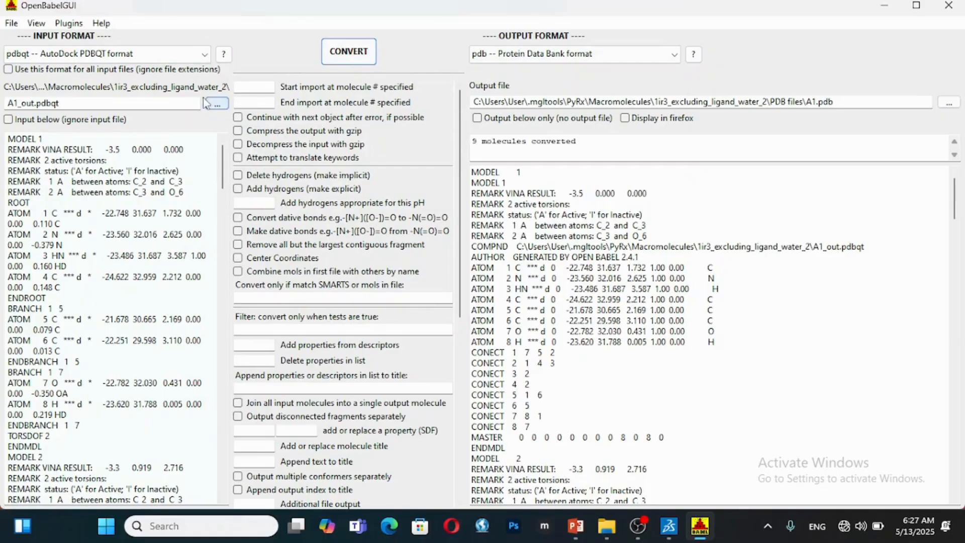
# Replace the input file with A2_out.pdbqt from the docking results folder.
pyautogui.click(215, 103)
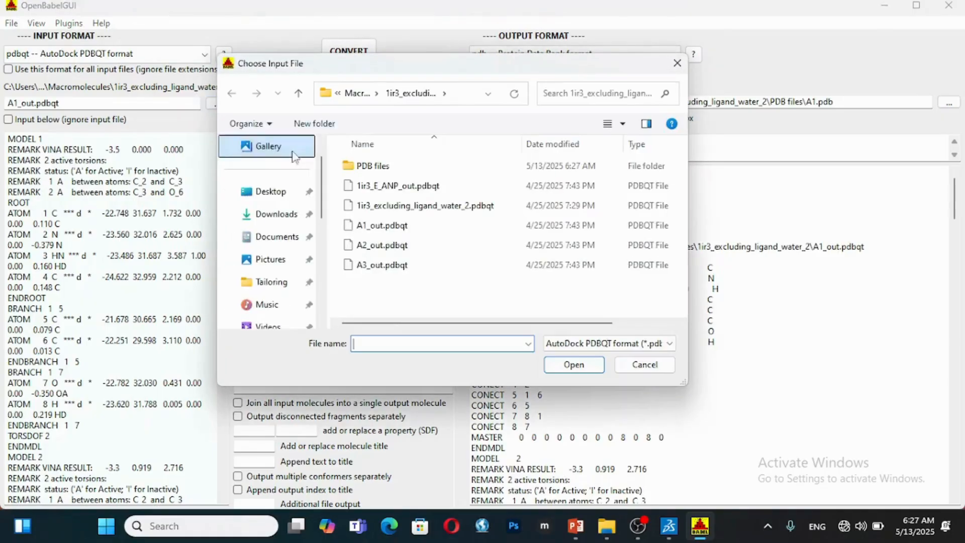
pyautogui.click(408, 249)
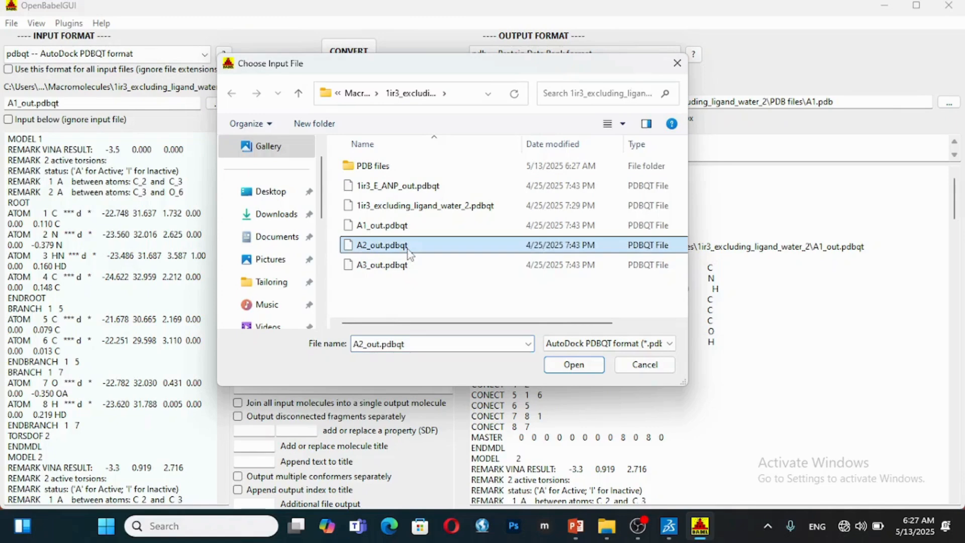
pyautogui.click(571, 367)
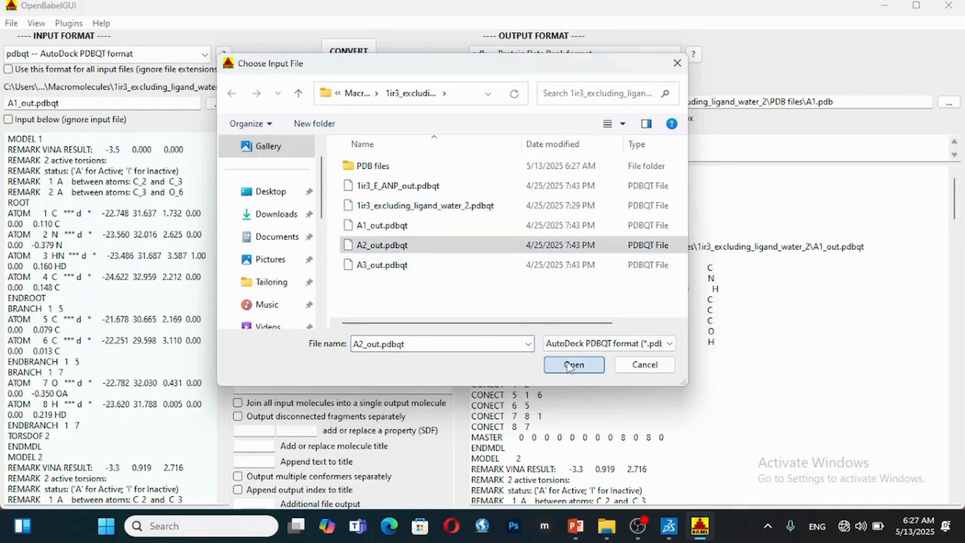
pyautogui.click(571, 365)
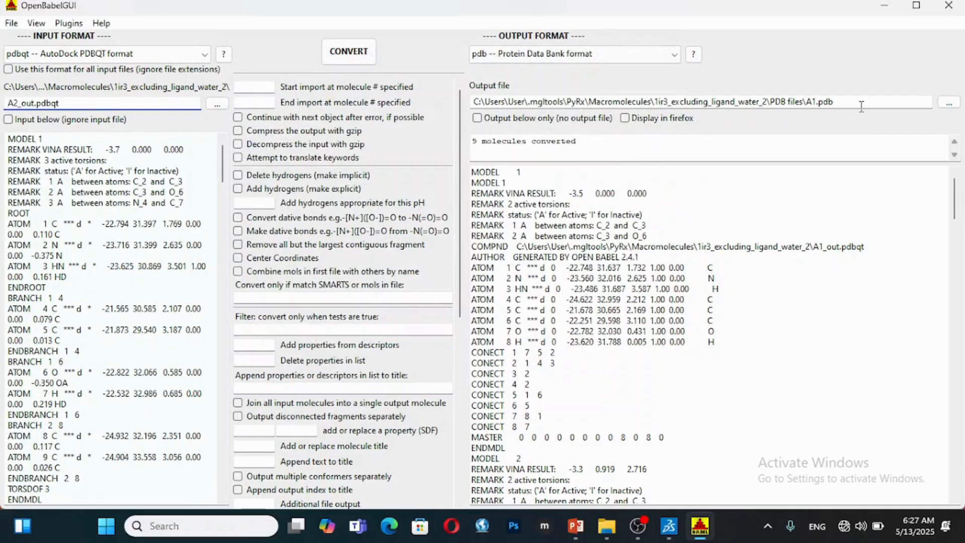
# Set the output file to A2 in the PDB files folder and convert the A2 ligand to PDB.
pyautogui.click(949, 102)
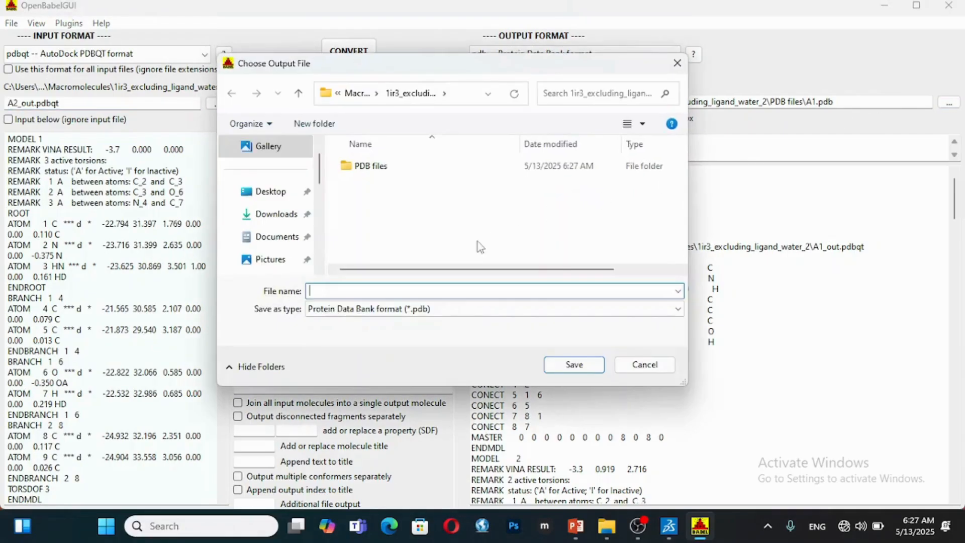
pyautogui.doubleClick(373, 166)
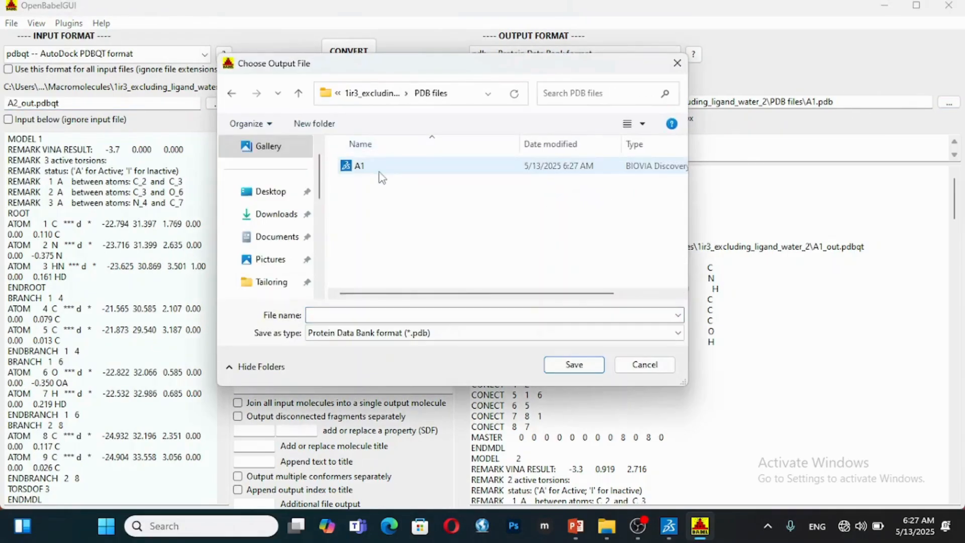
pyautogui.click(370, 319)
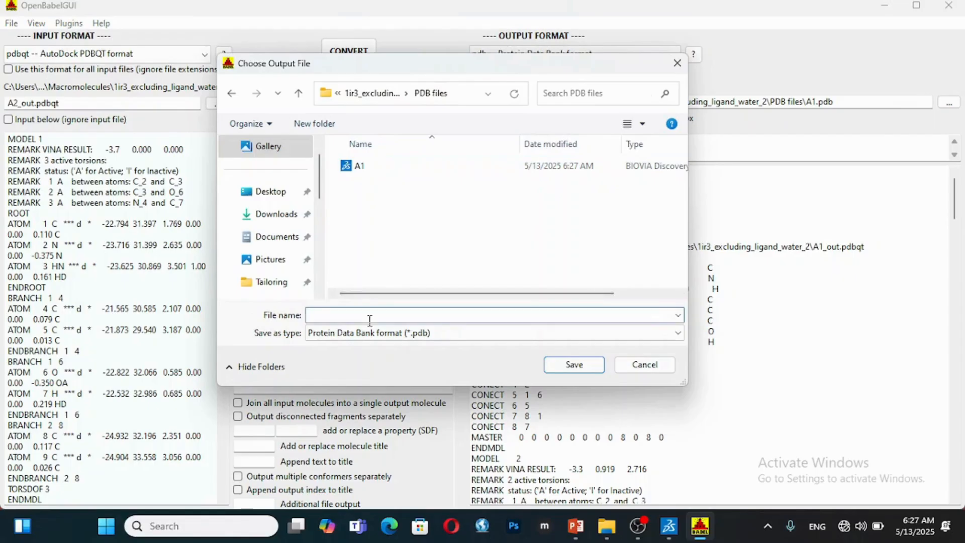
pyautogui.write('a2')
pyautogui.write('A2')
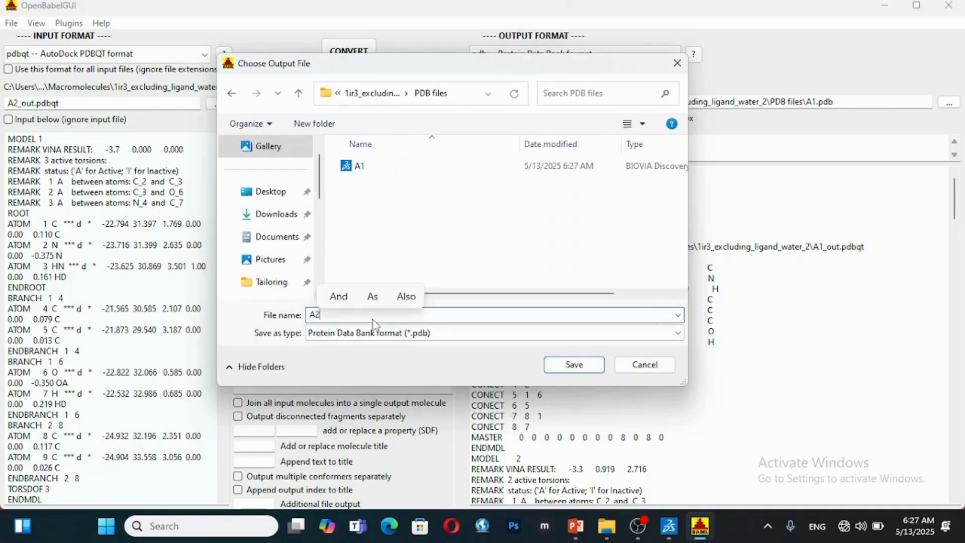
pyautogui.click(573, 365)
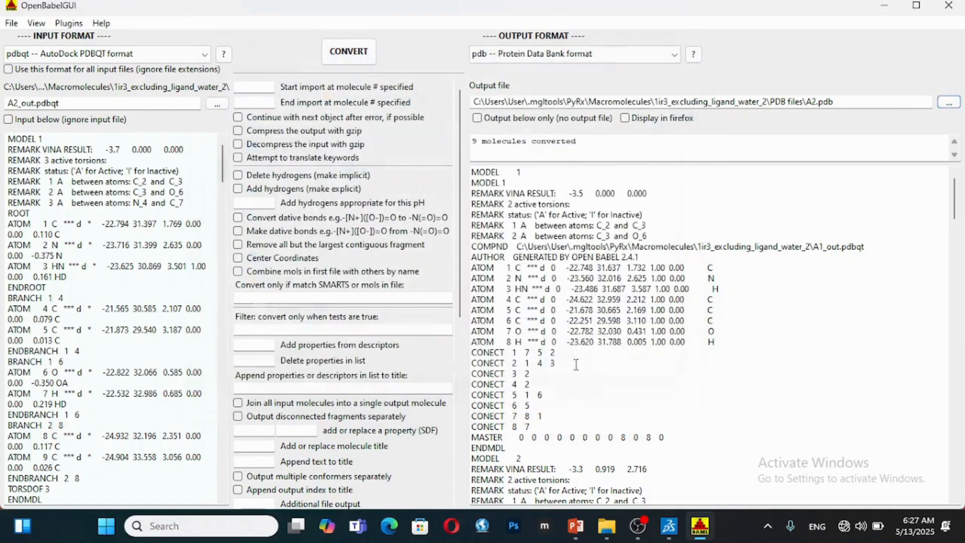
pyautogui.click(344, 52)
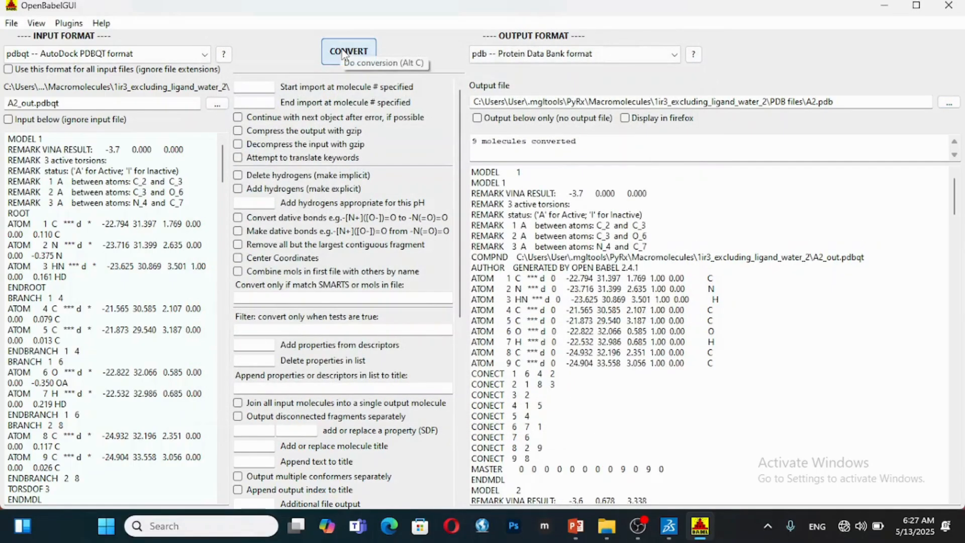
# Replace the input file with 1ir3_E_ANP_out.pdbqt from the docking results folder.
pyautogui.click(222, 104)
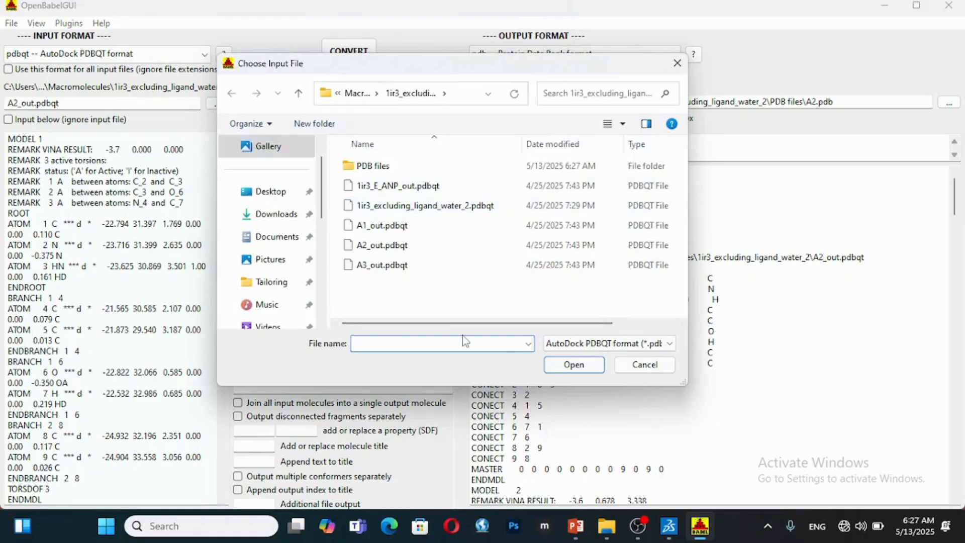
pyautogui.click(392, 190)
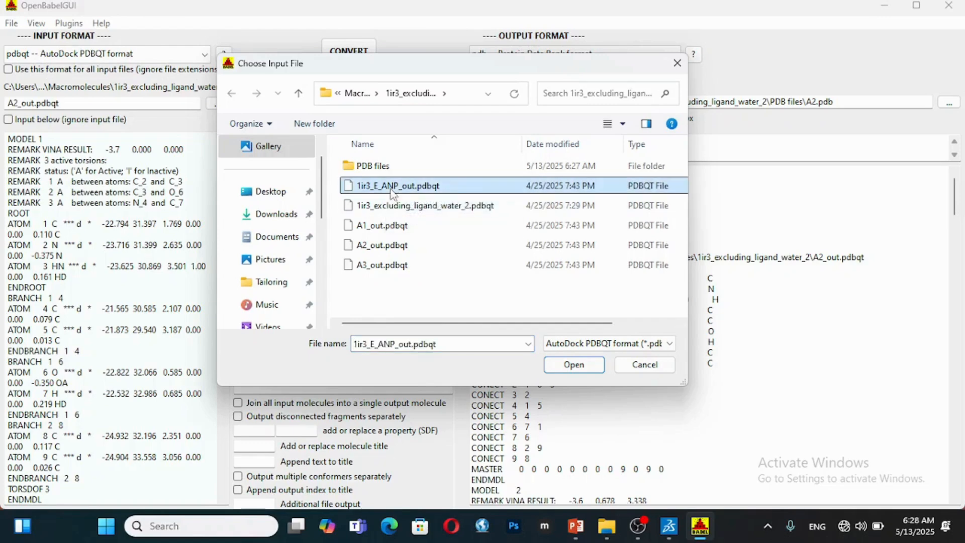
pyautogui.click(577, 372)
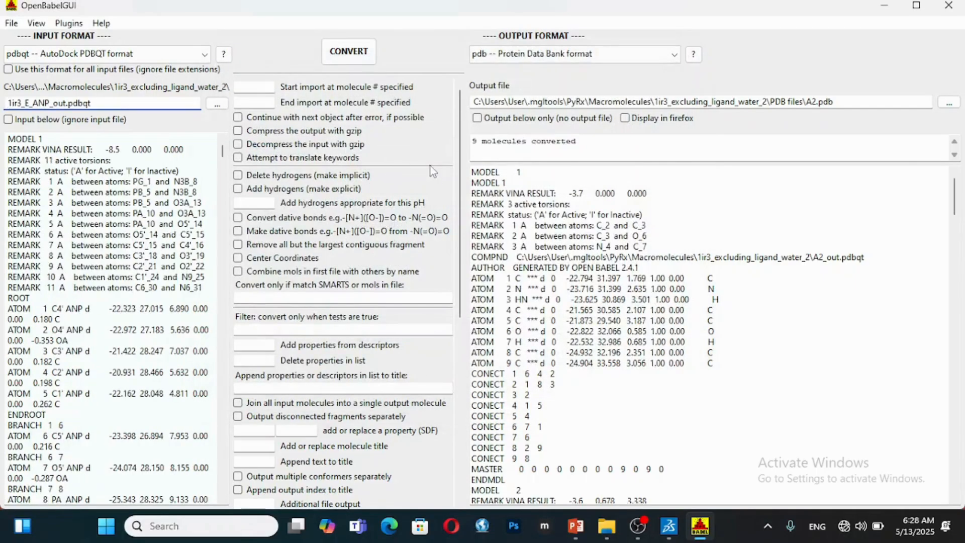
# Set the output file to 1r3_E_ANP_out in the PDB files folder and convert the ANP ligand to PDB.
pyautogui.click(946, 102)
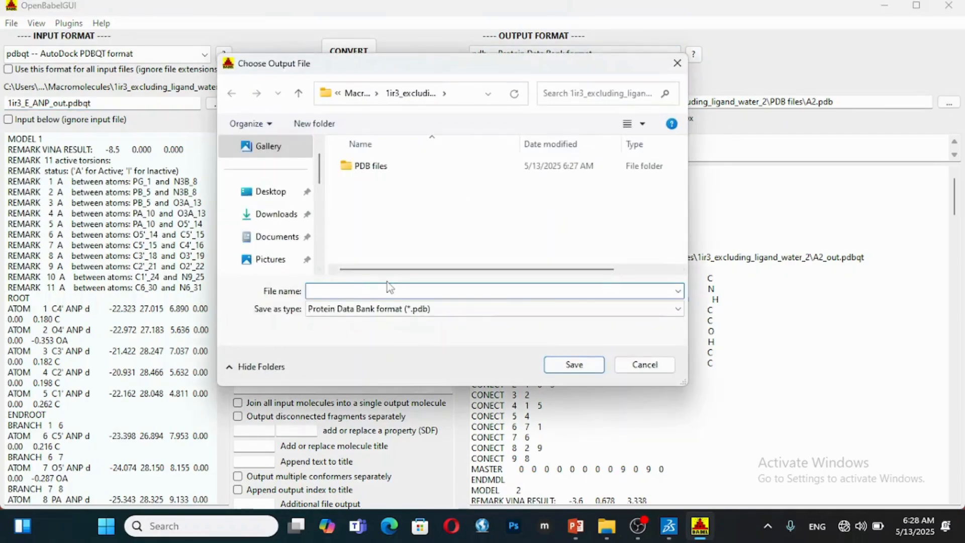
pyautogui.doubleClick(352, 167)
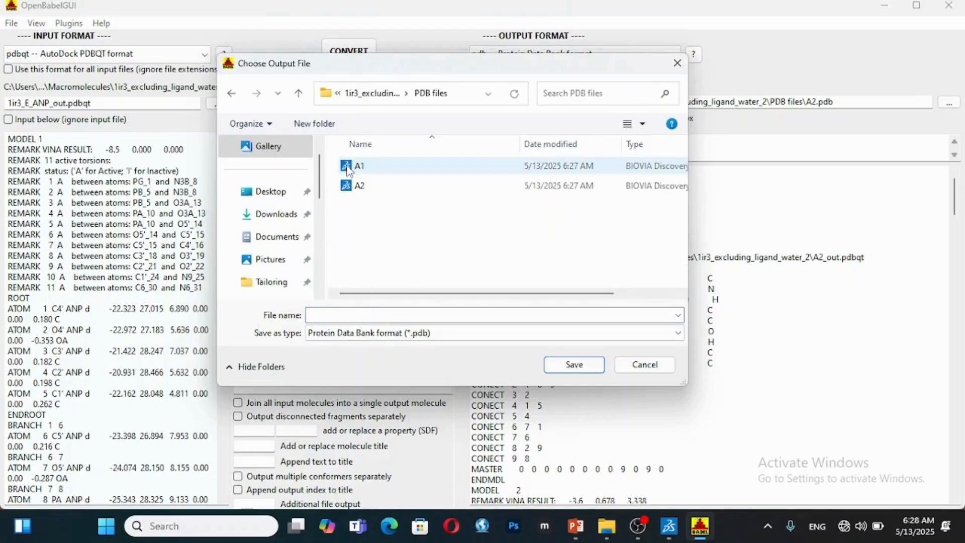
pyautogui.click(358, 314)
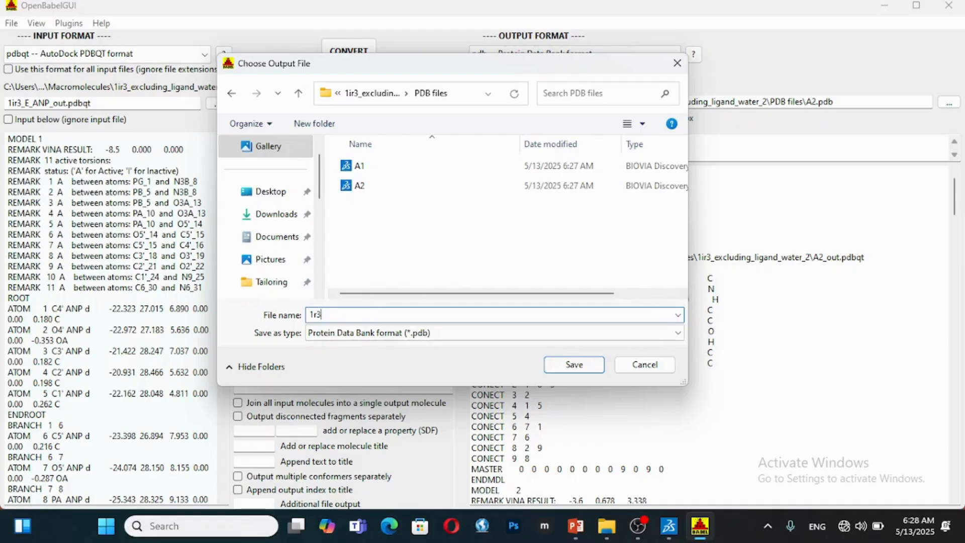
pyautogui.write('E')
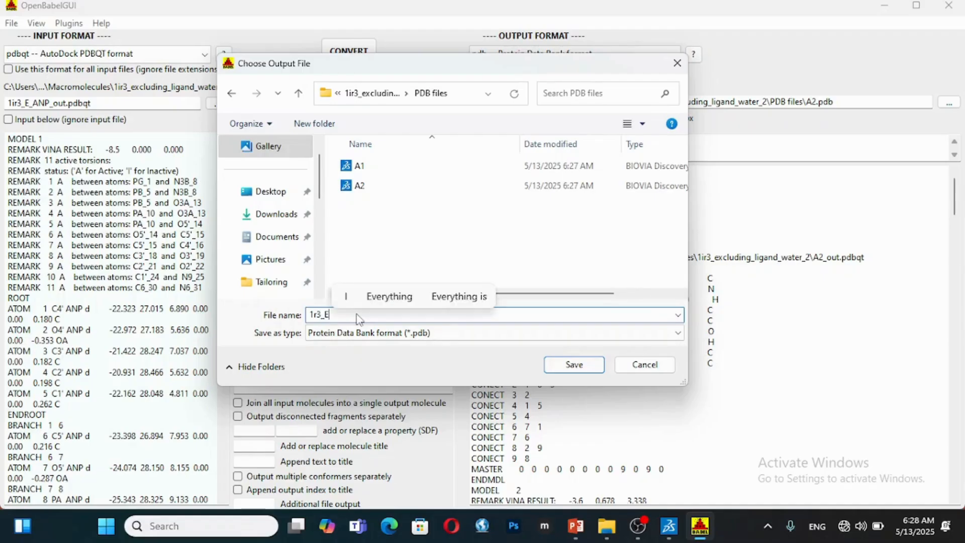
pyautogui.write('_')
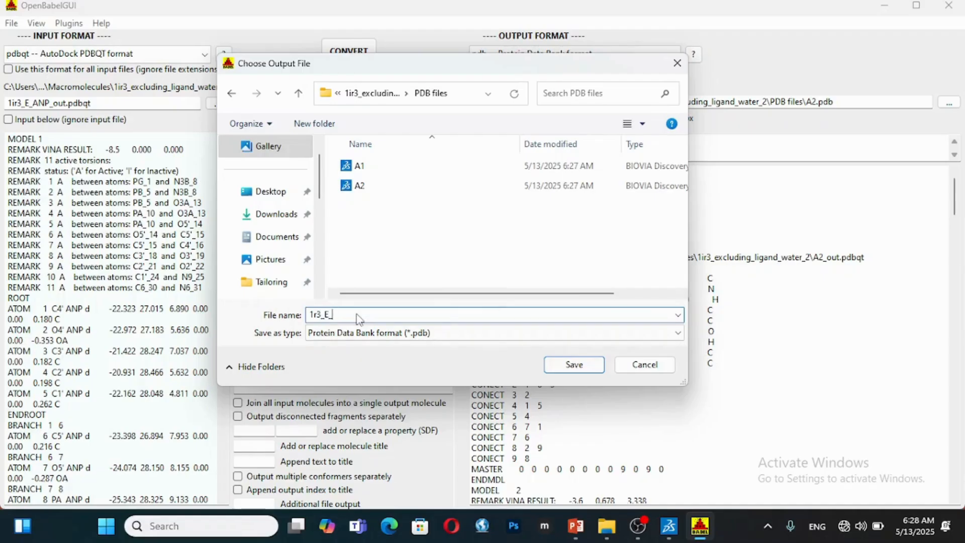
pyautogui.write('A')
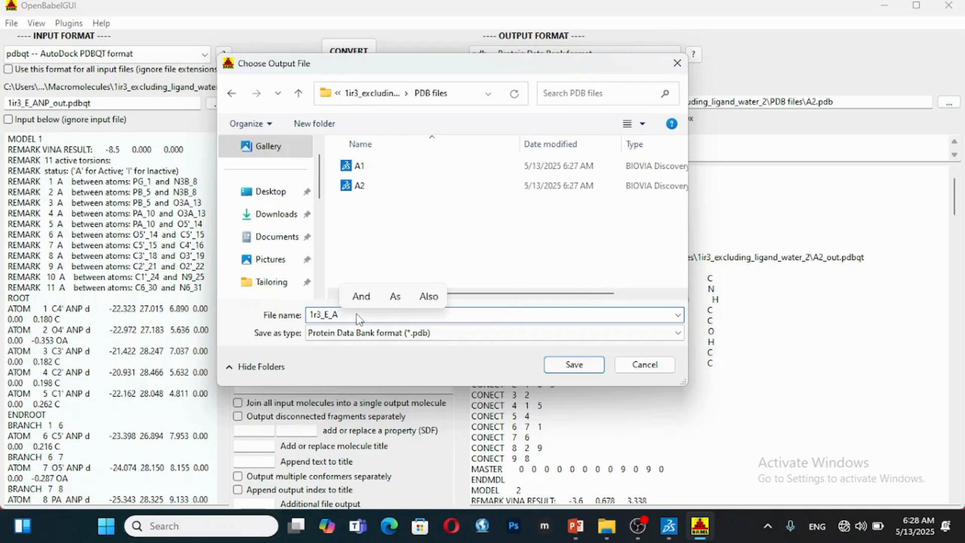
pyautogui.write('NP')
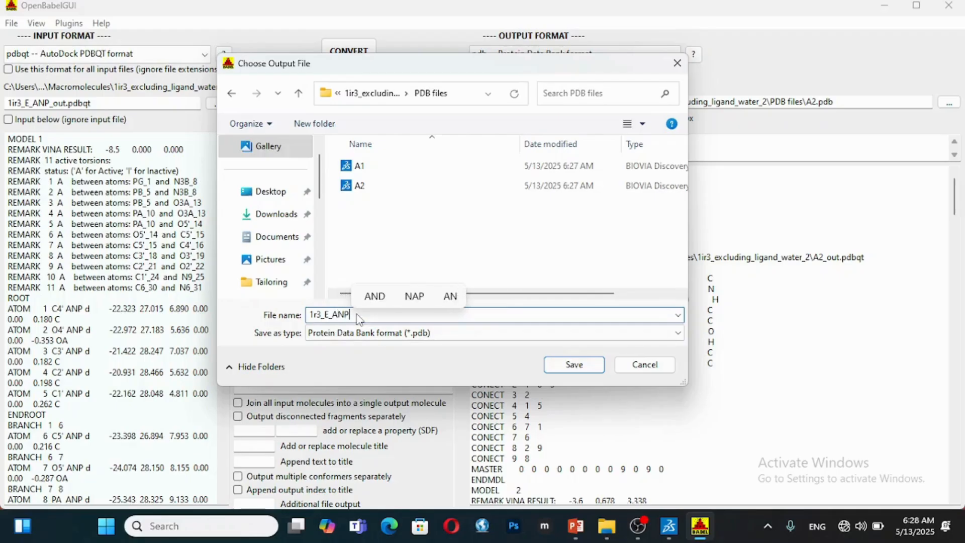
pyautogui.write('_OUT')
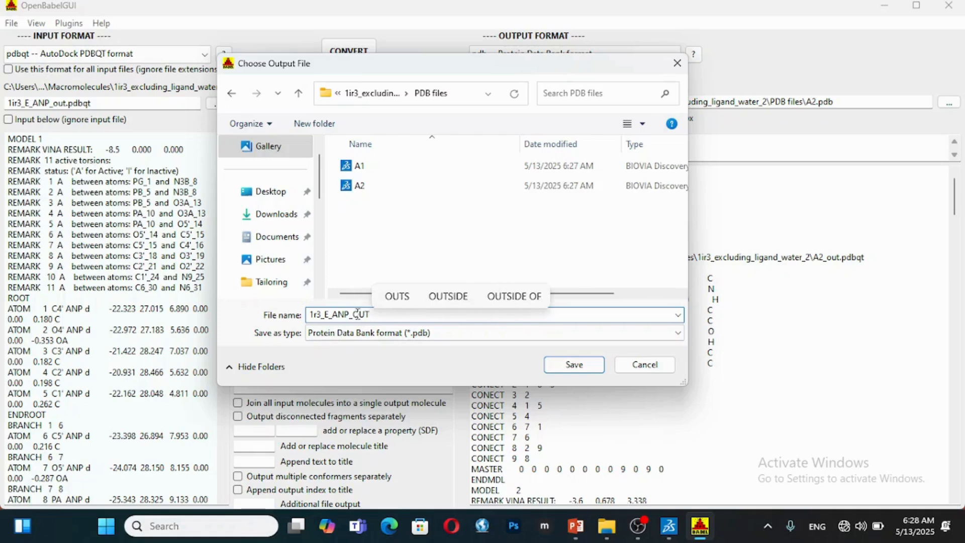
pyautogui.press('BackSpace')
pyautogui.press('BackSpace')
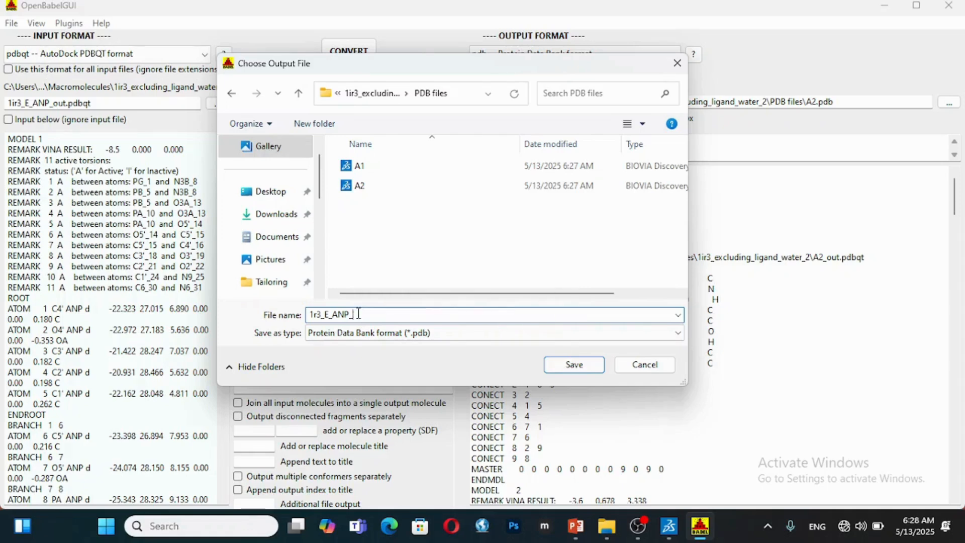
pyautogui.write('ou')
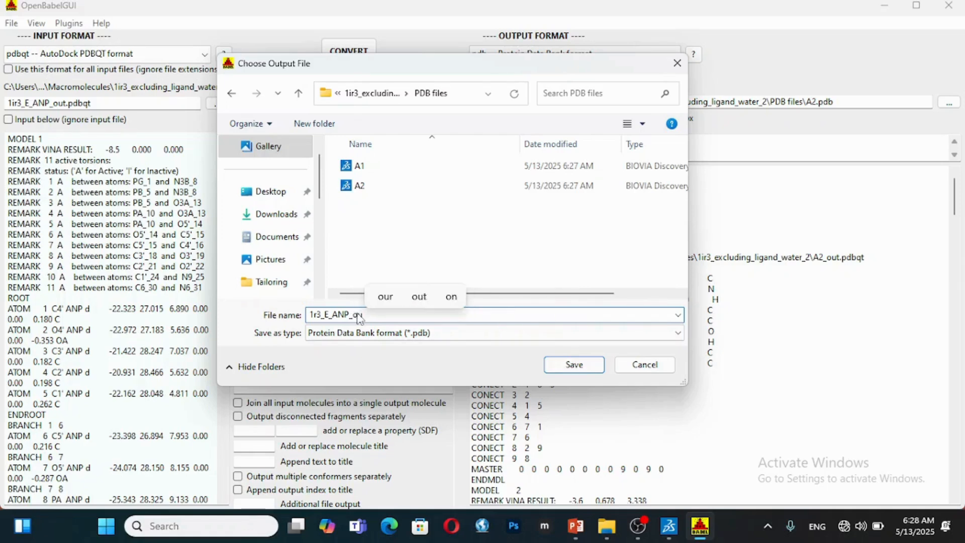
pyautogui.write('t')
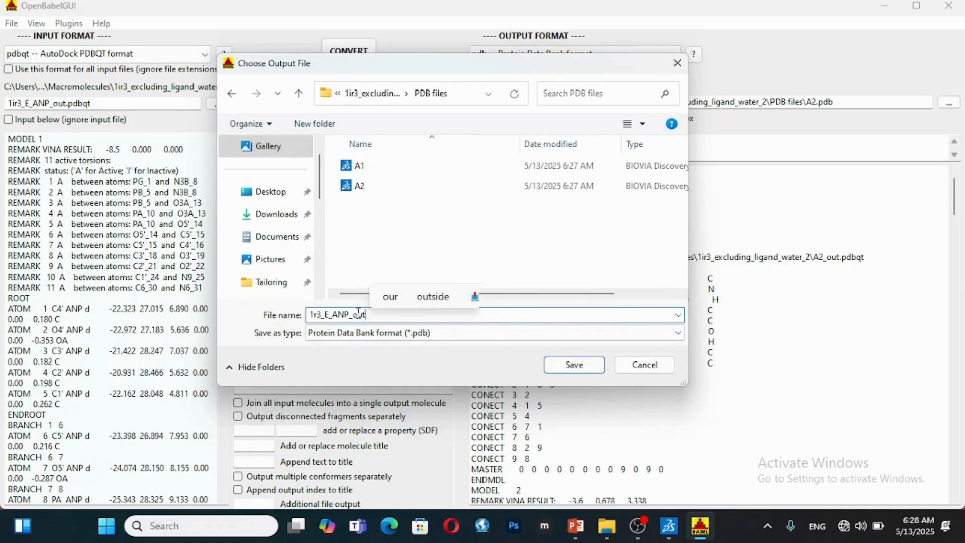
pyautogui.click(568, 365)
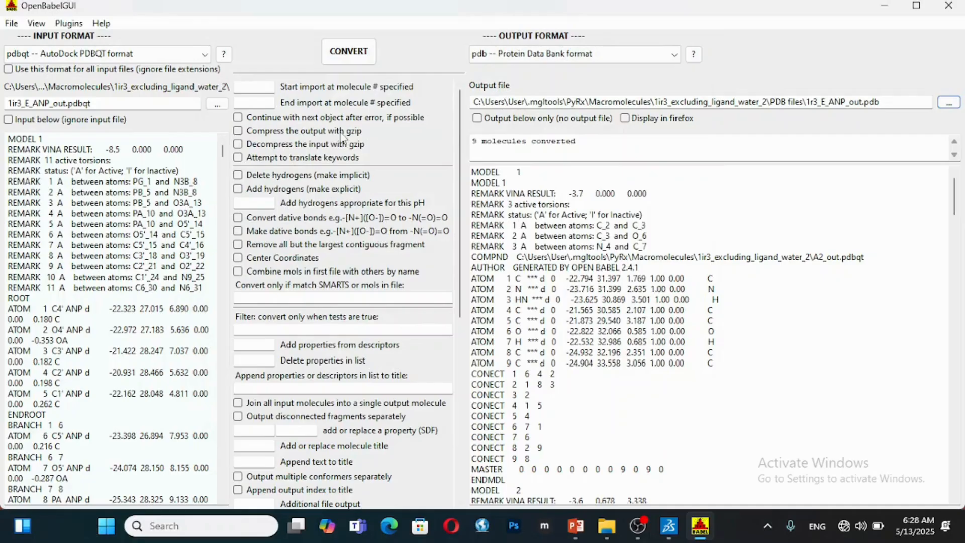
pyautogui.click(335, 52)
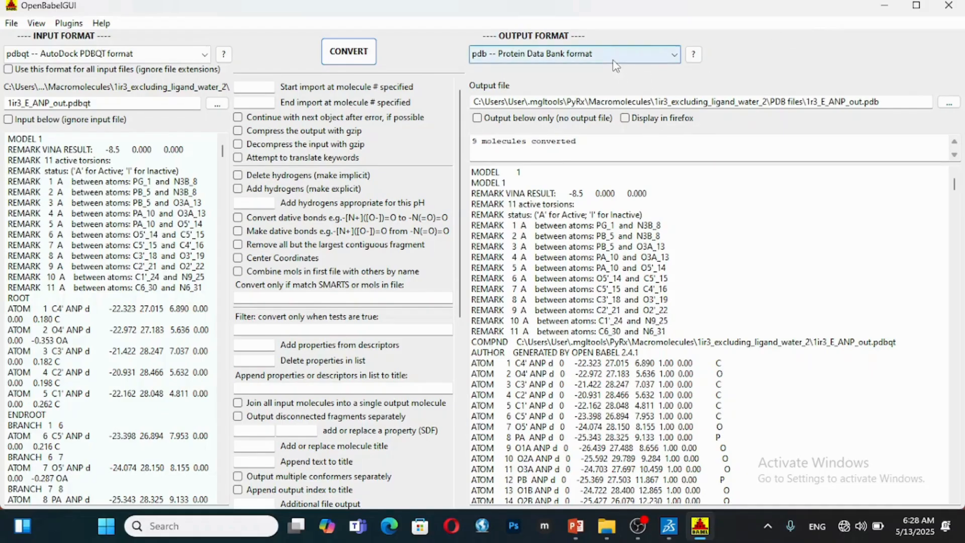
# Switch to Discovery Studio Visualizer and create a new molecule window.
pyautogui.click(668, 530)
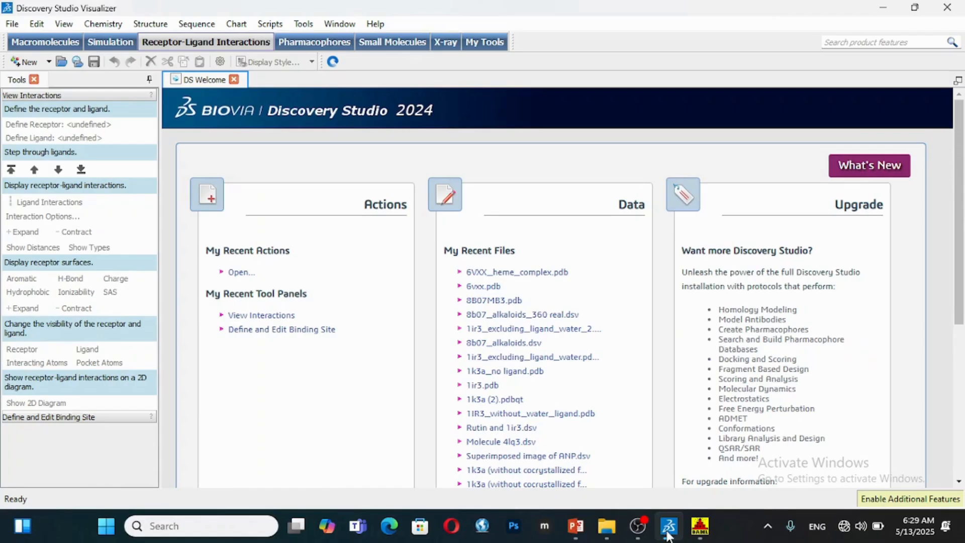
pyautogui.click(694, 532)
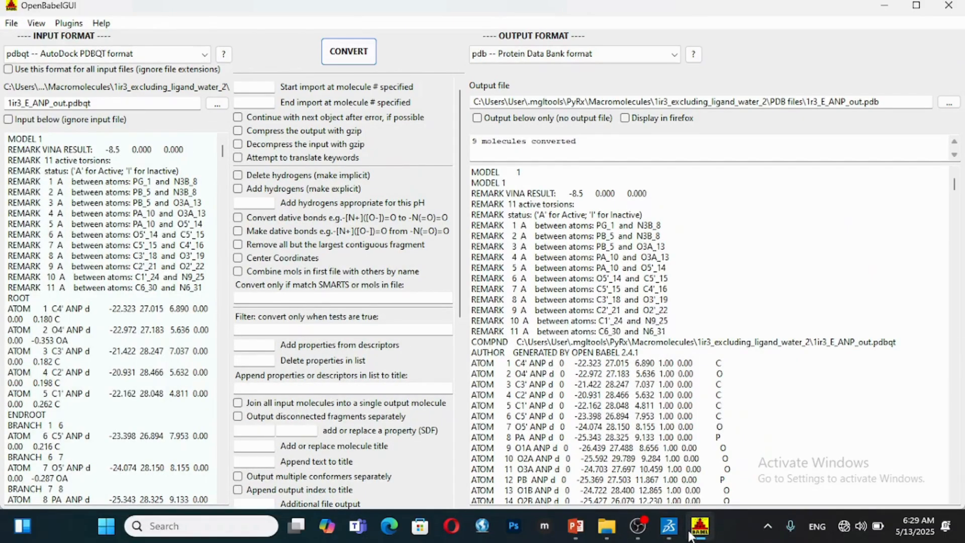
pyautogui.click(656, 525)
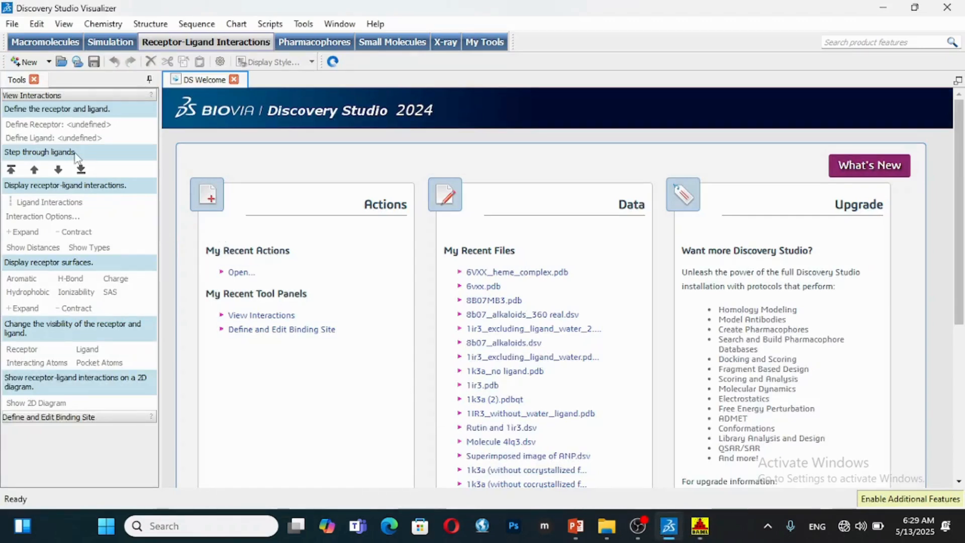
pyautogui.click(12, 24)
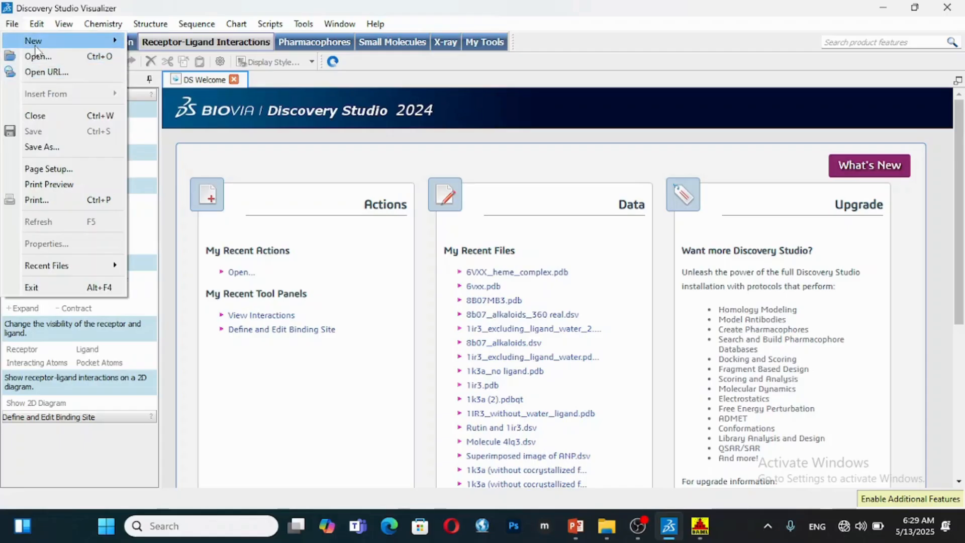
pyautogui.moveTo(37, 42)
pyautogui.click(136, 41)
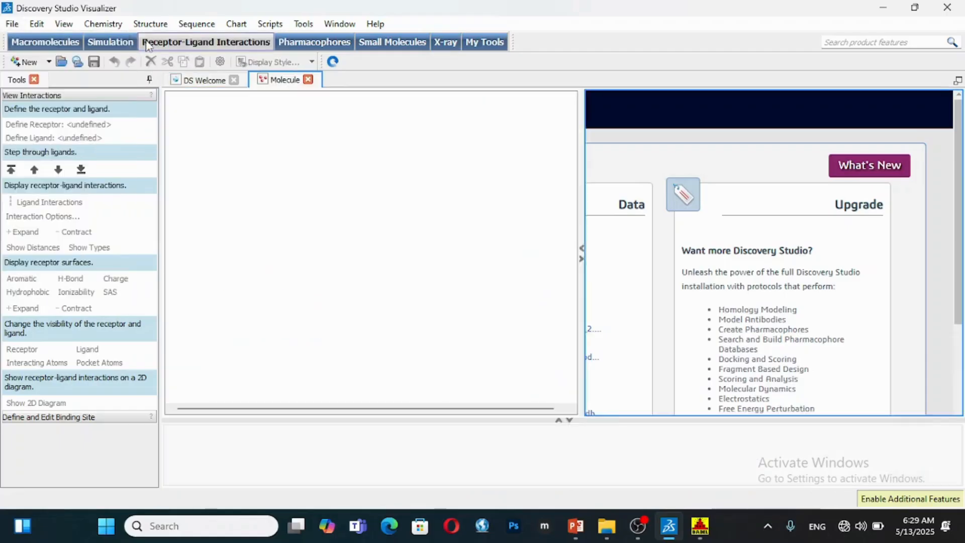
# Insert the receptor file 1ir3_excluding_ligand_water_2 from the Molecular Docking antidiabetic research folder in Downloads into the molecule window.
pyautogui.click(12, 24)
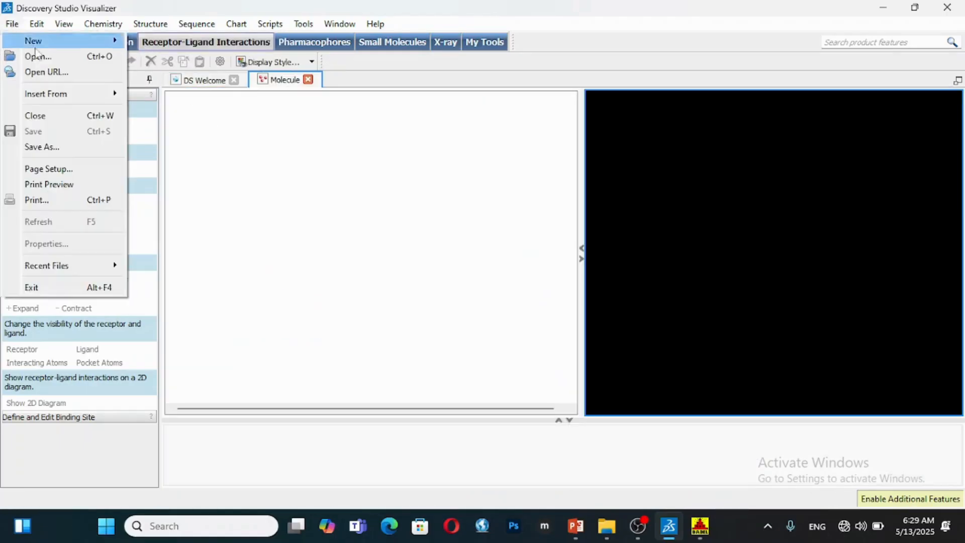
pyautogui.moveTo(78, 101)
pyautogui.click(154, 94)
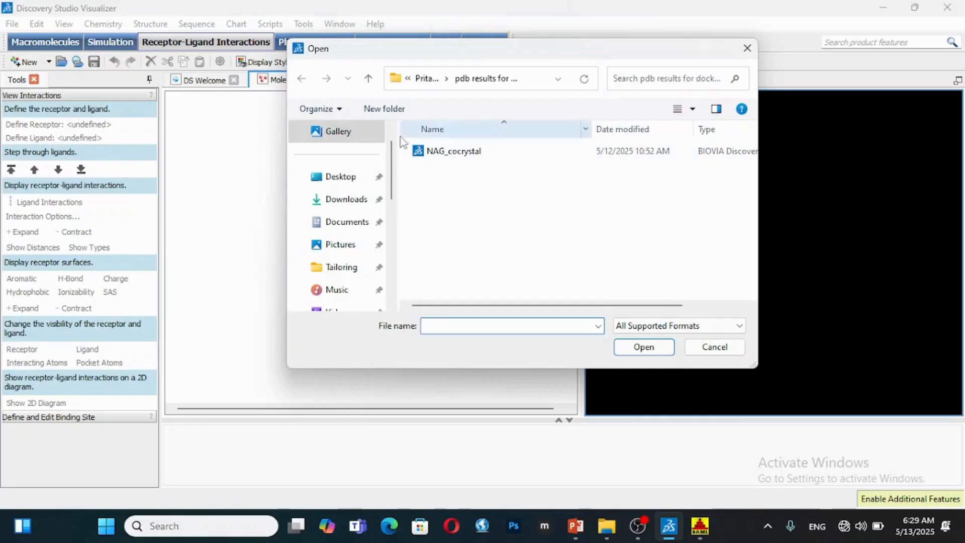
pyautogui.click(366, 199)
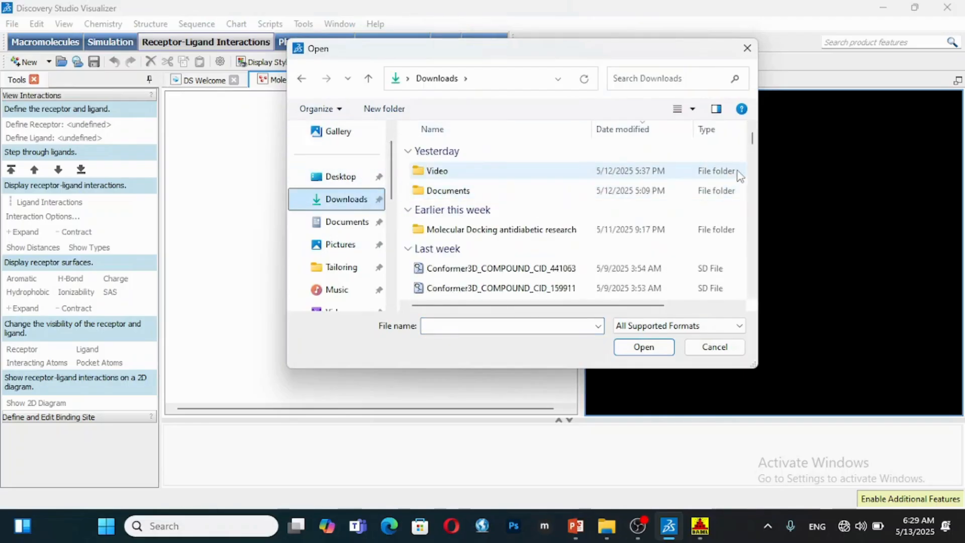
pyautogui.doubleClick(545, 236)
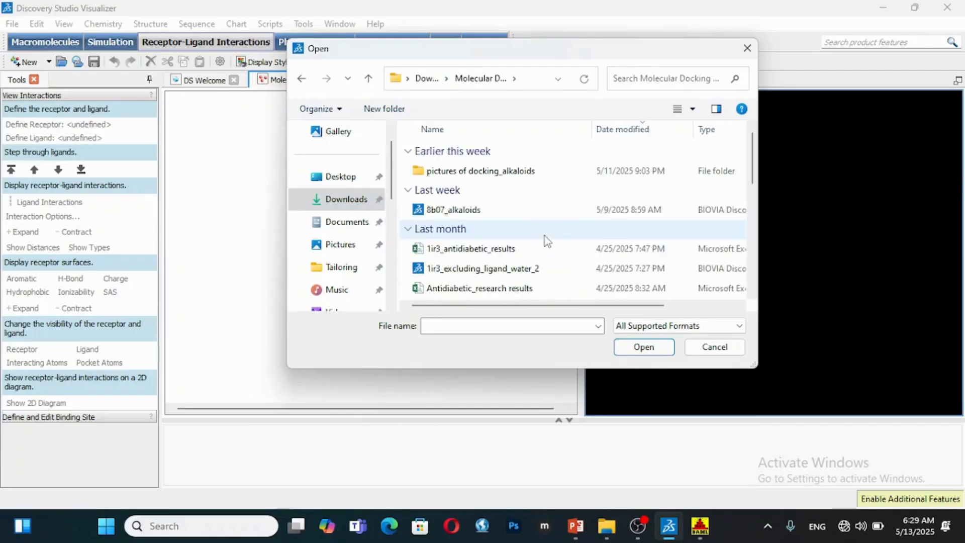
pyautogui.click(551, 269)
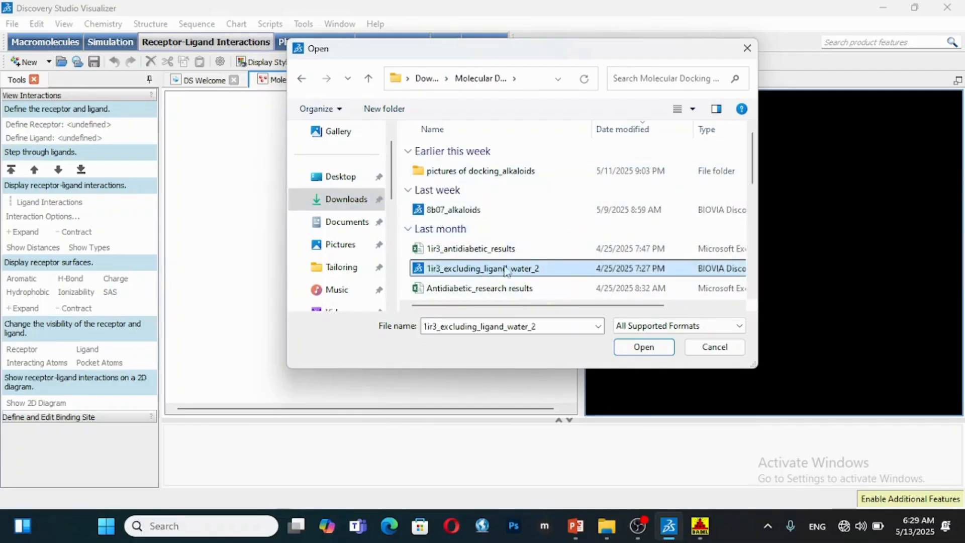
pyautogui.scroll(-2, 586, 212)
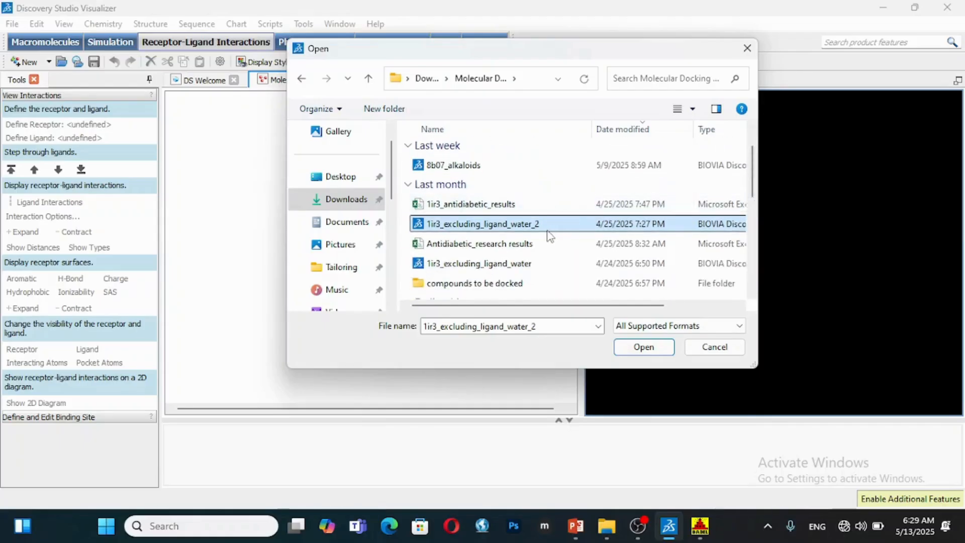
pyautogui.click(629, 349)
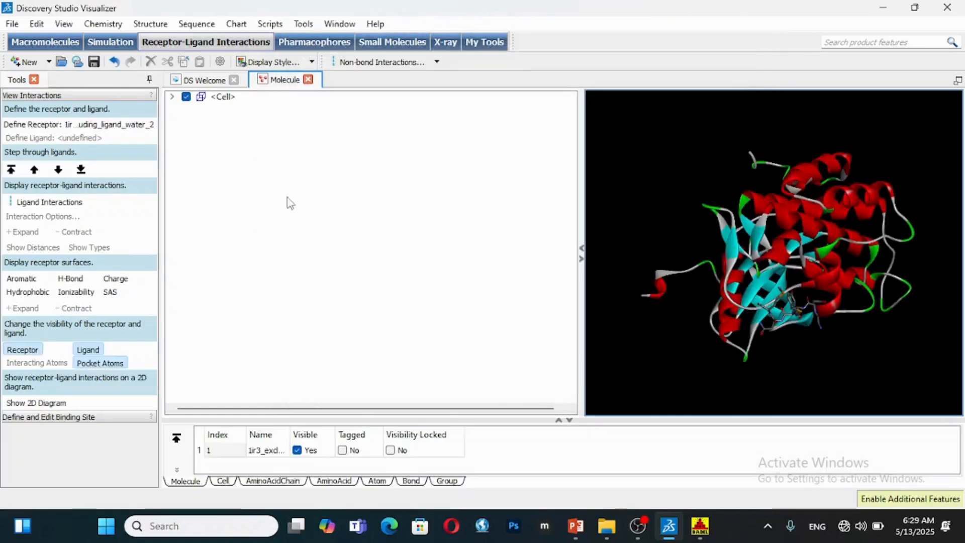
# Expand the receptor's hierarchy down to its ligand groups and select Ligand 1 to examine where it sits in the structure.
pyautogui.click(173, 97)
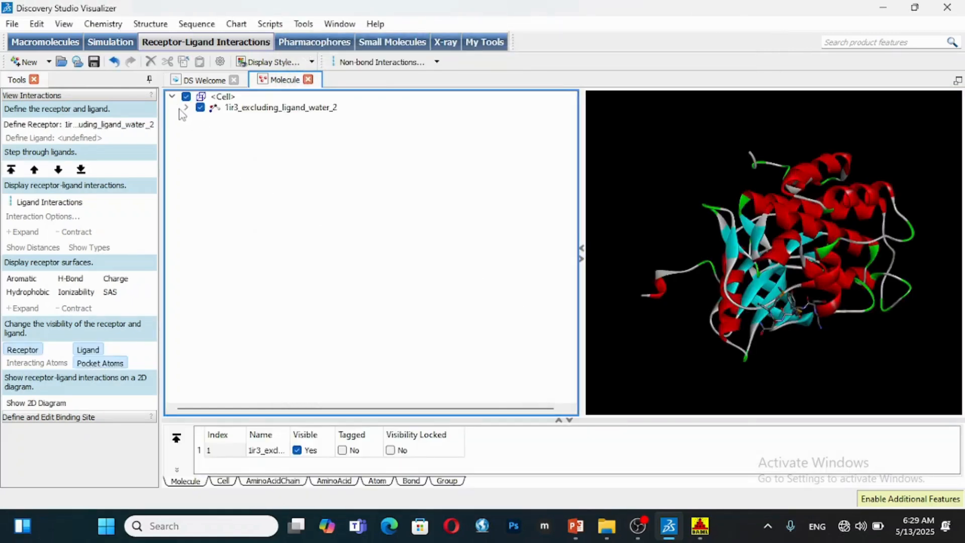
pyautogui.click(186, 108)
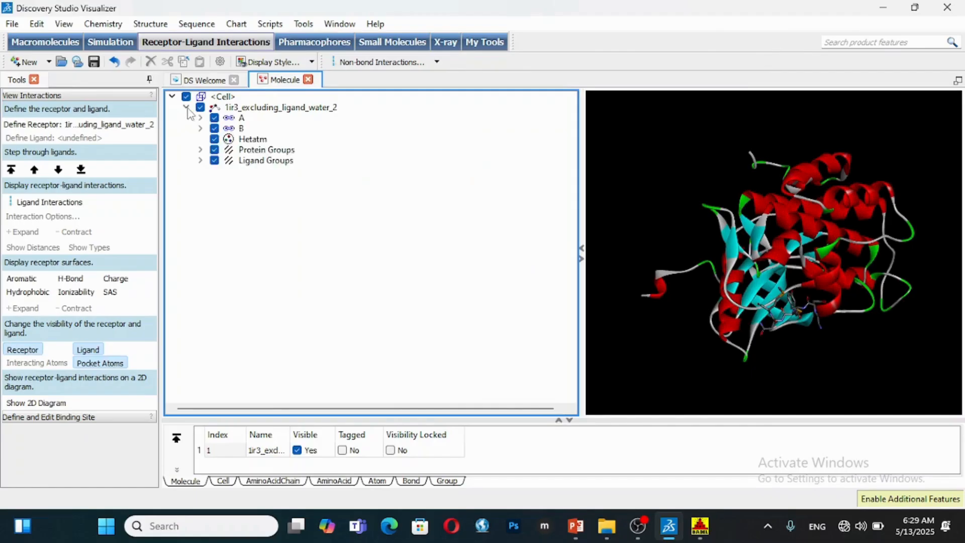
pyautogui.click(201, 160)
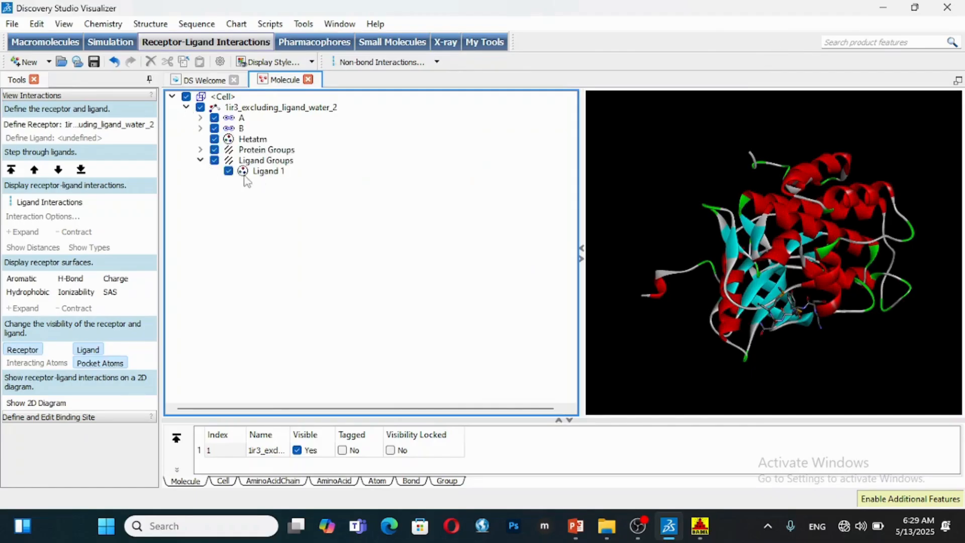
pyautogui.click(225, 171)
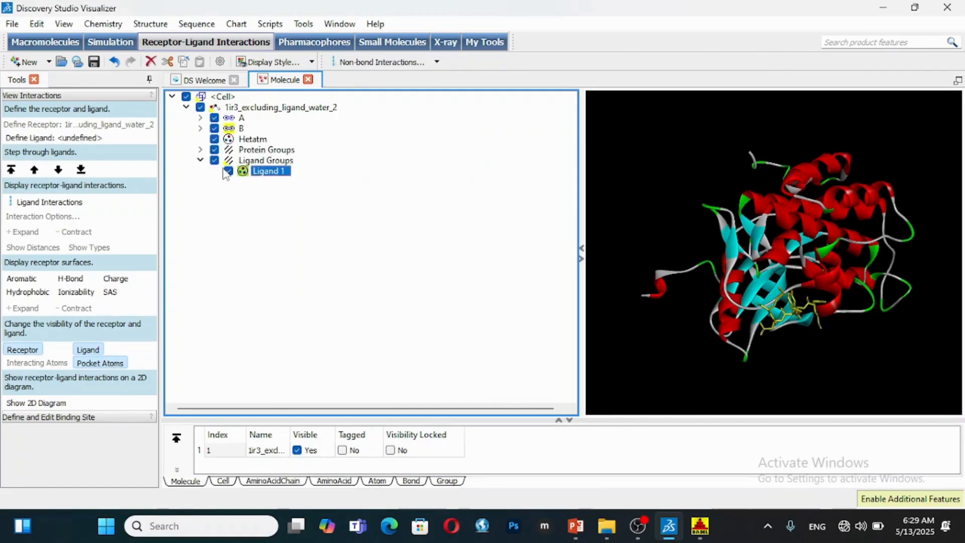
pyautogui.click(203, 161)
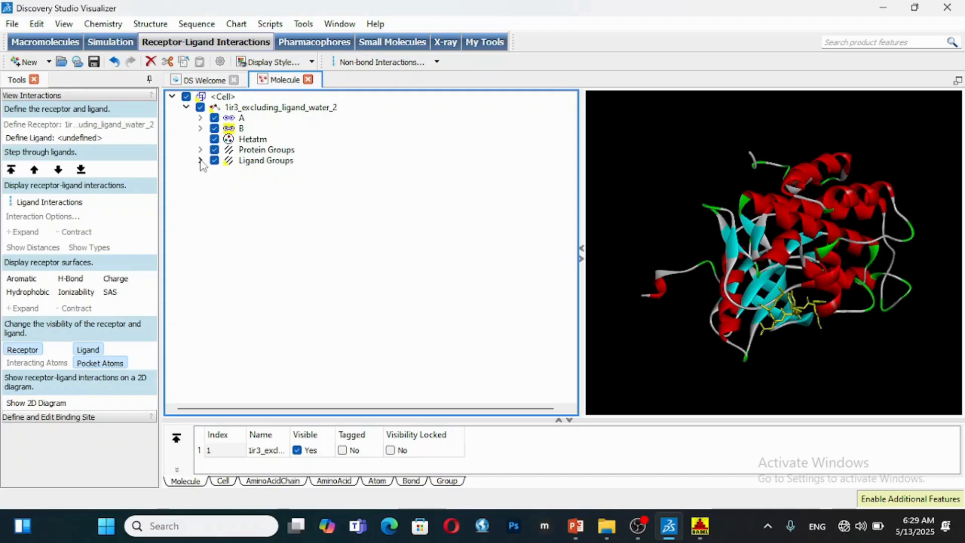
pyautogui.click(200, 160)
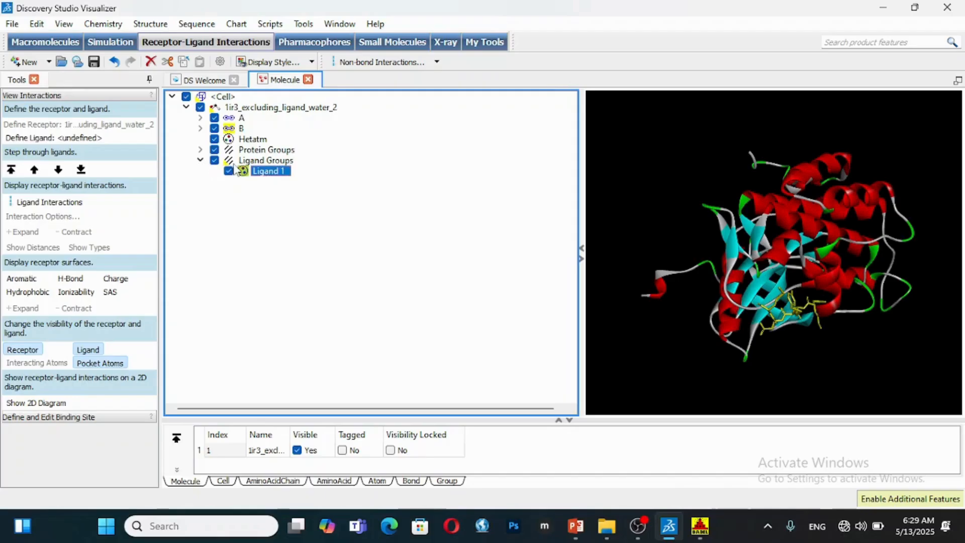
pyautogui.click(199, 161)
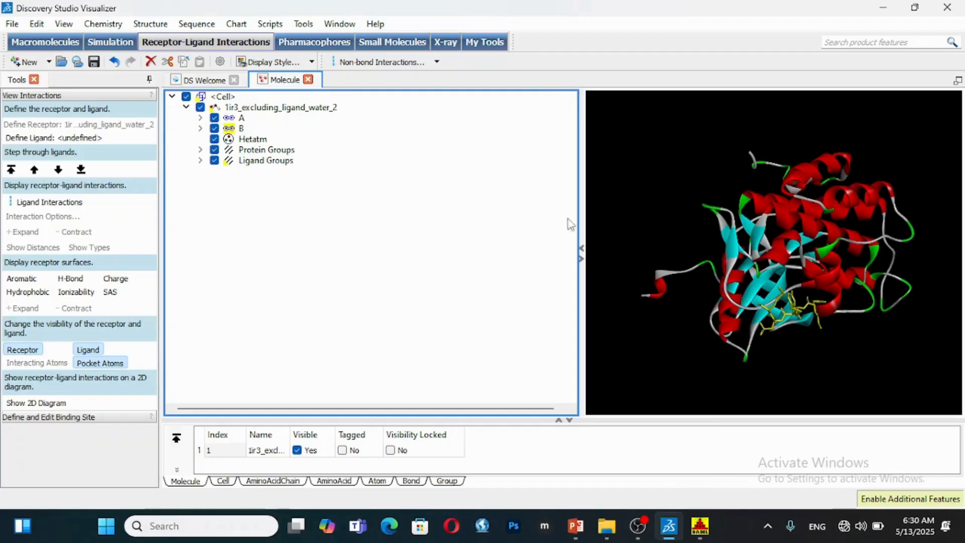
# Clear the molecule selection, then switch to File Explorer and check the converted ligand files in the PDB files folder.
pyautogui.click(420, 194)
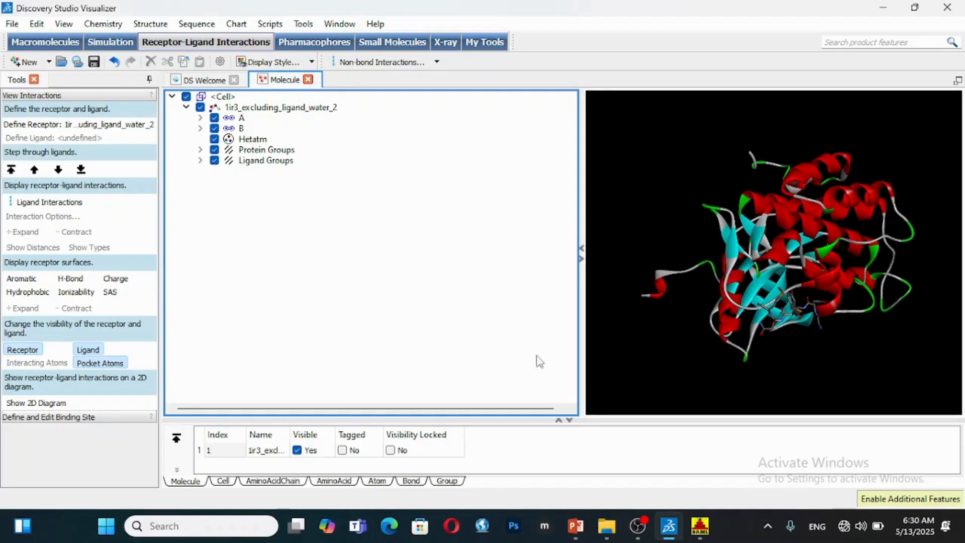
pyautogui.moveTo(611, 524)
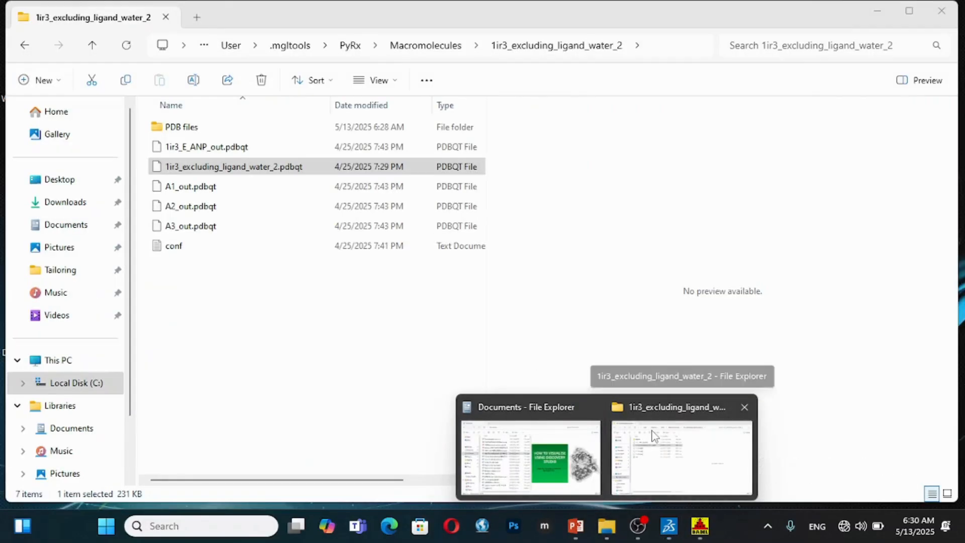
pyautogui.click(654, 435)
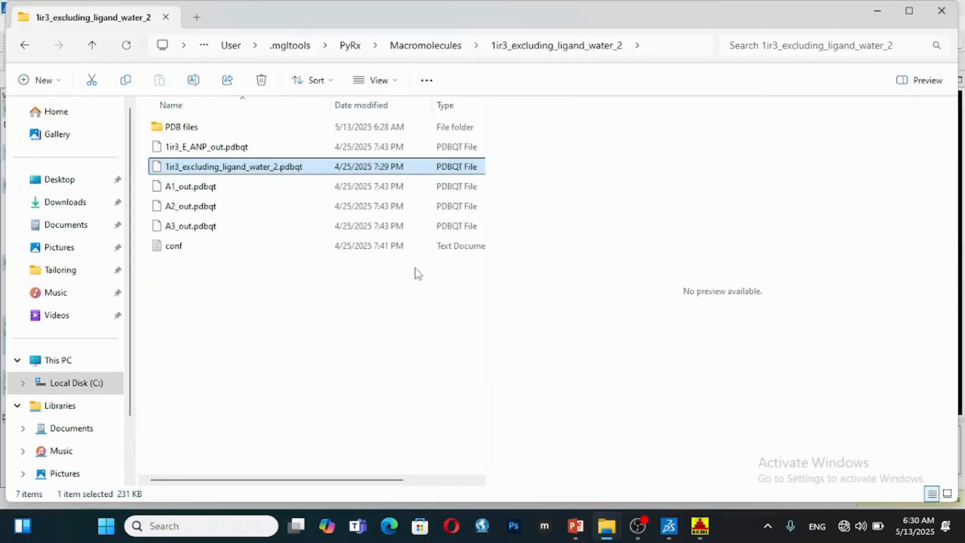
pyautogui.doubleClick(268, 133)
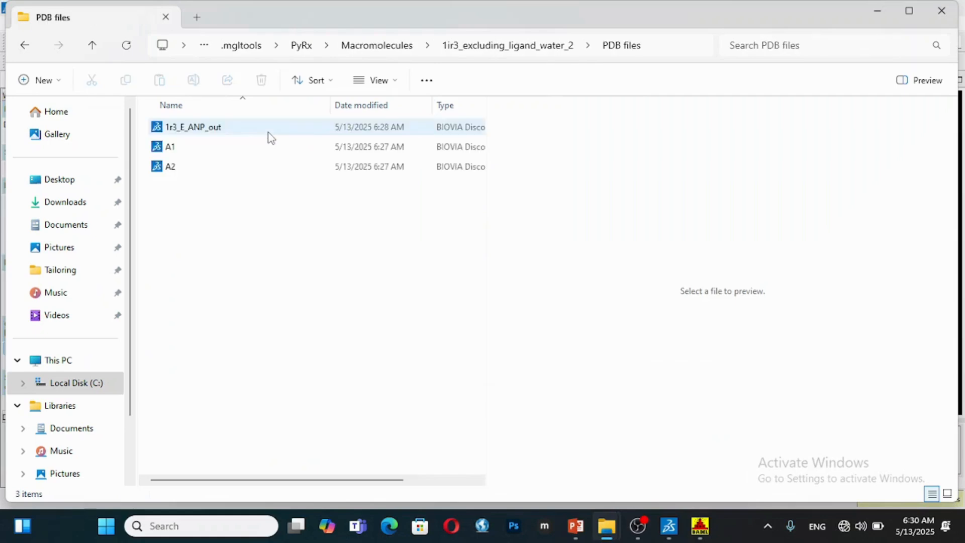
pyautogui.click(271, 136)
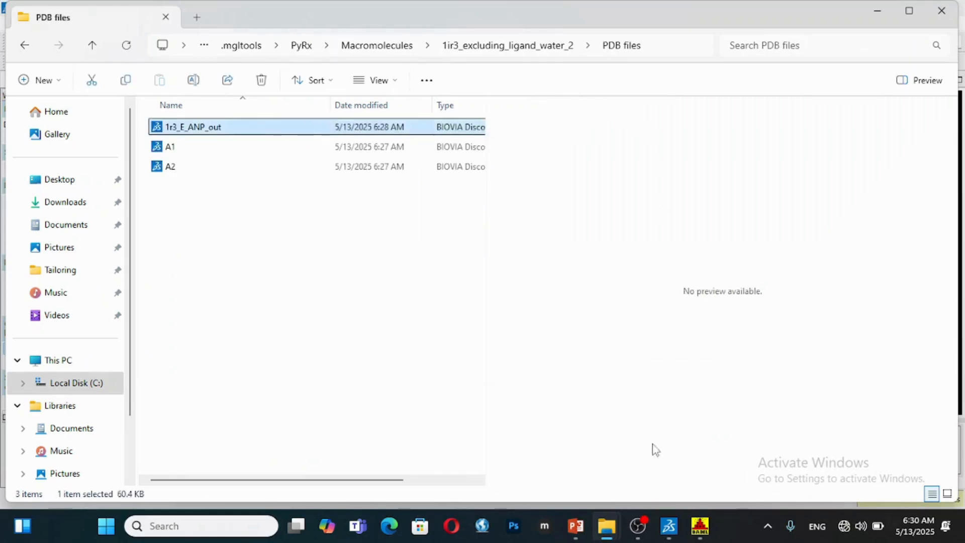
# Switch back to Discovery Studio Visualizer, start inserting molecules from a file, and browse to the User folder under Users on Local Disk (C:).
pyautogui.click(669, 526)
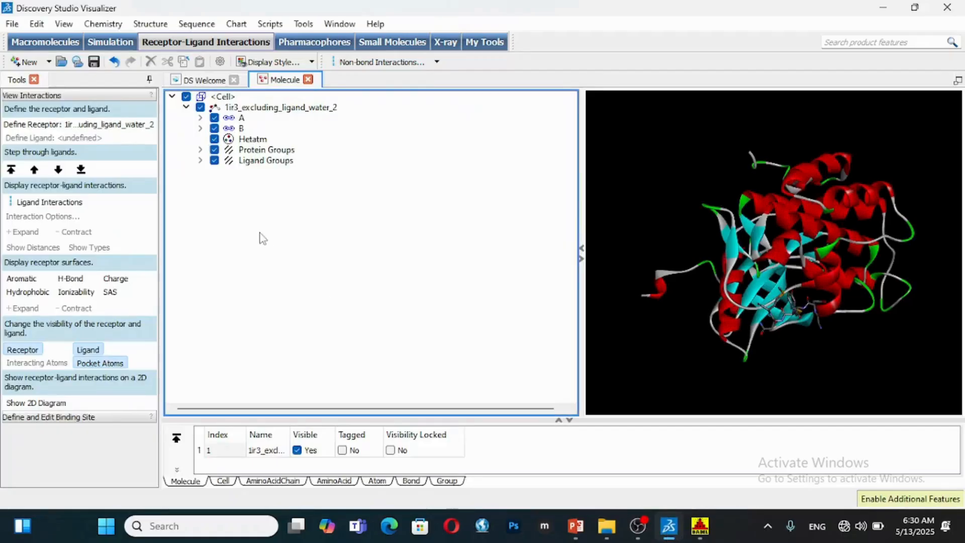
pyautogui.click(12, 23)
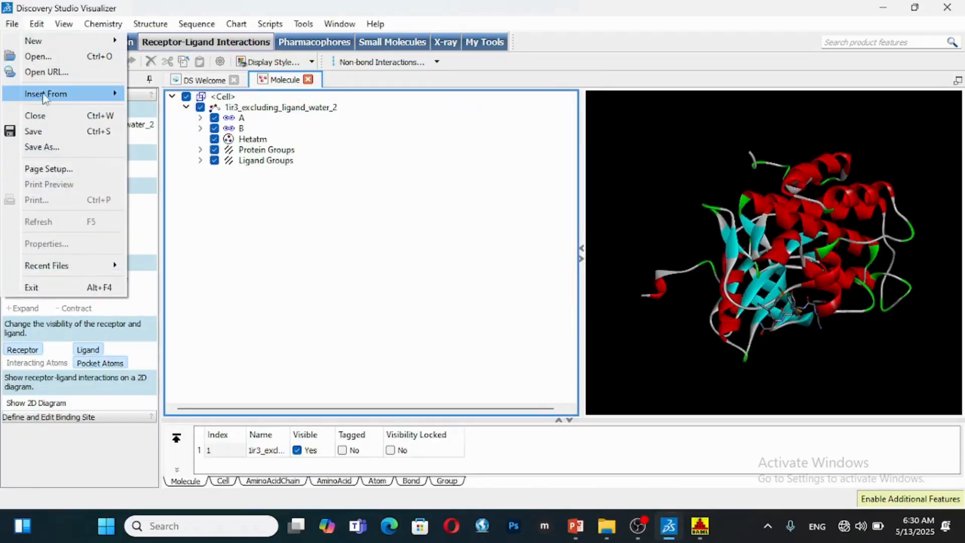
pyautogui.moveTo(51, 103)
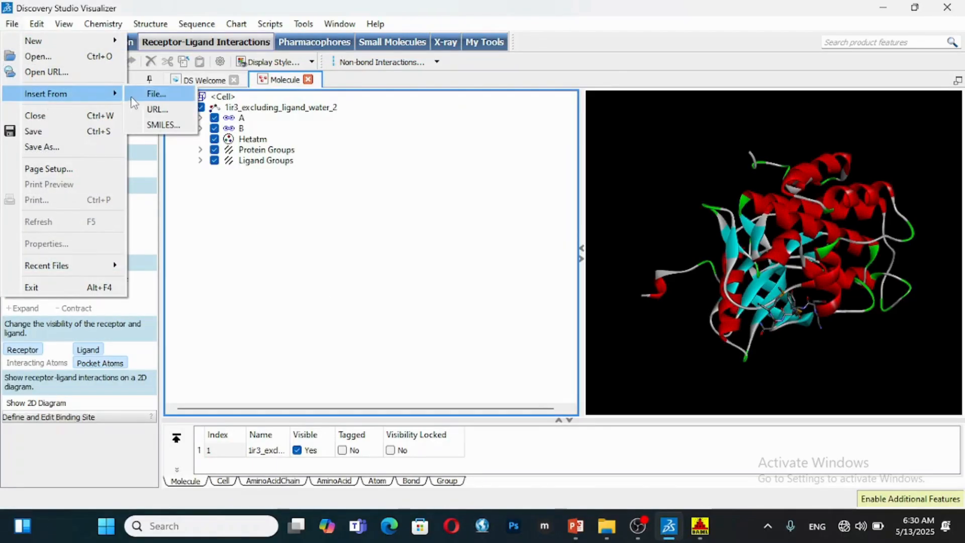
pyautogui.click(153, 94)
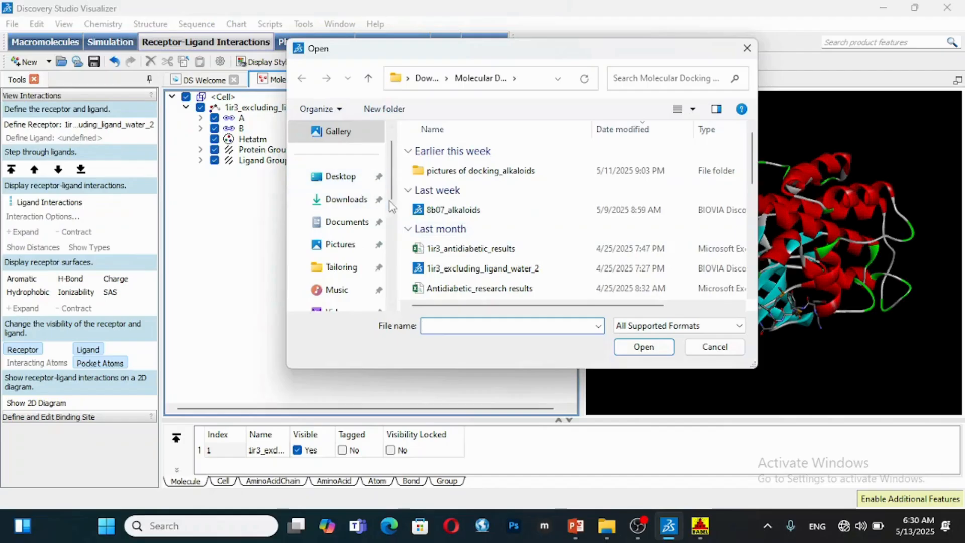
pyautogui.scroll(-2, 384, 211)
pyautogui.click(363, 219)
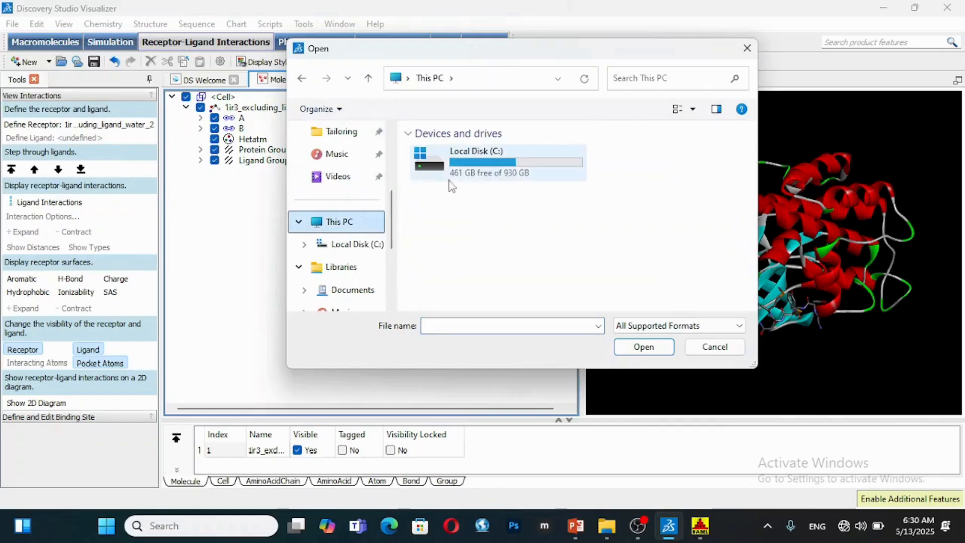
pyautogui.doubleClick(453, 177)
pyautogui.moveTo(753, 162); pyautogui.dragTo(758, 259)
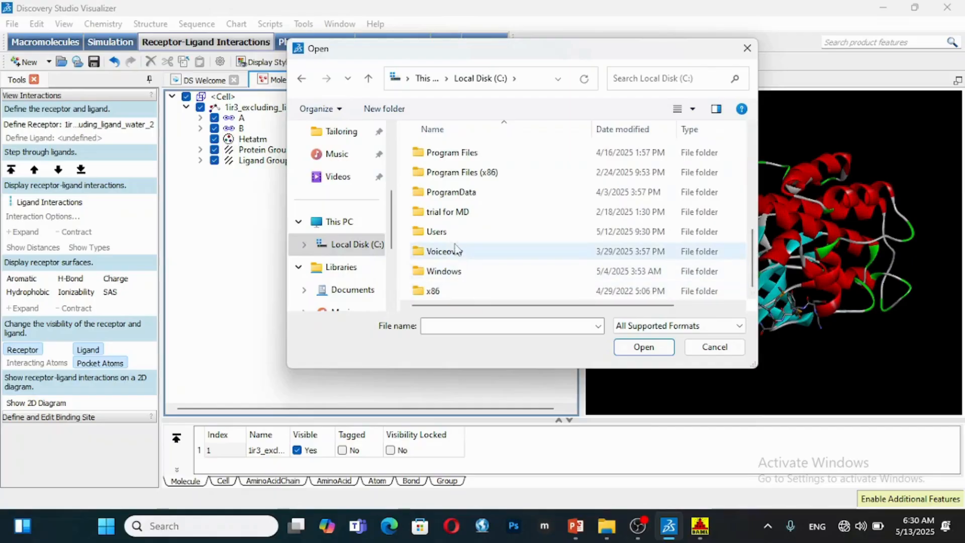
pyautogui.doubleClick(475, 232)
pyautogui.doubleClick(448, 214)
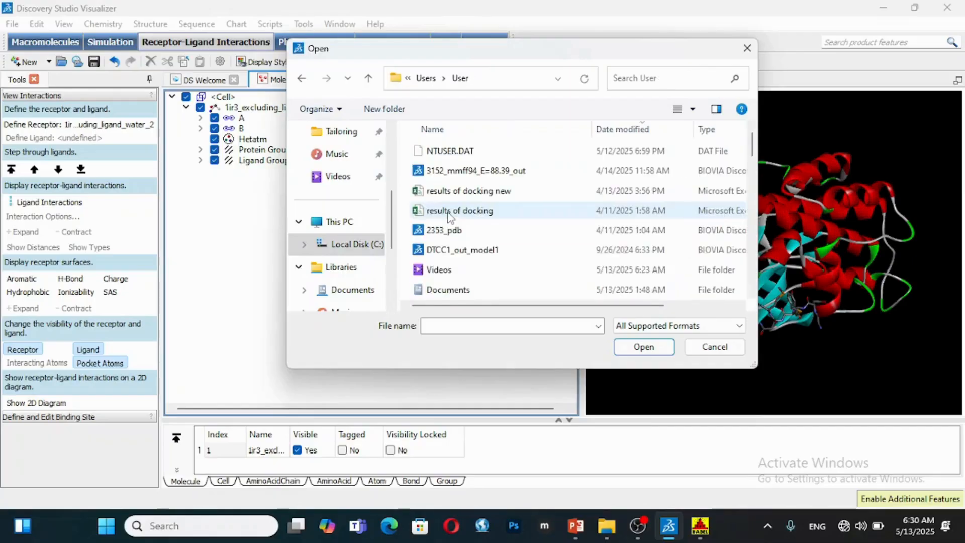
# Browse through .mgltools, PyRx and Macromolecules to the 1ir3_excluding_ligand_water_2 folder.
pyautogui.click(754, 193)
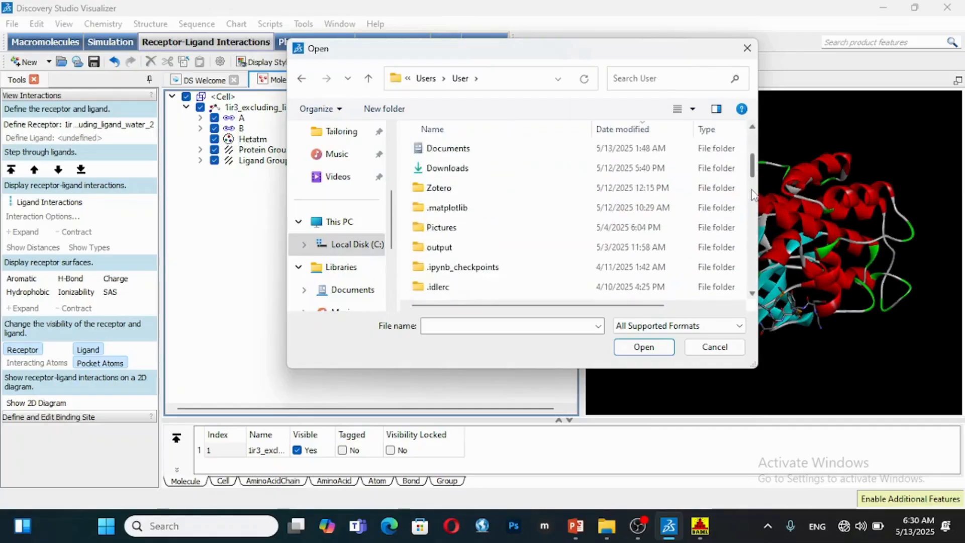
pyautogui.moveTo(752, 189); pyautogui.dragTo(753, 204)
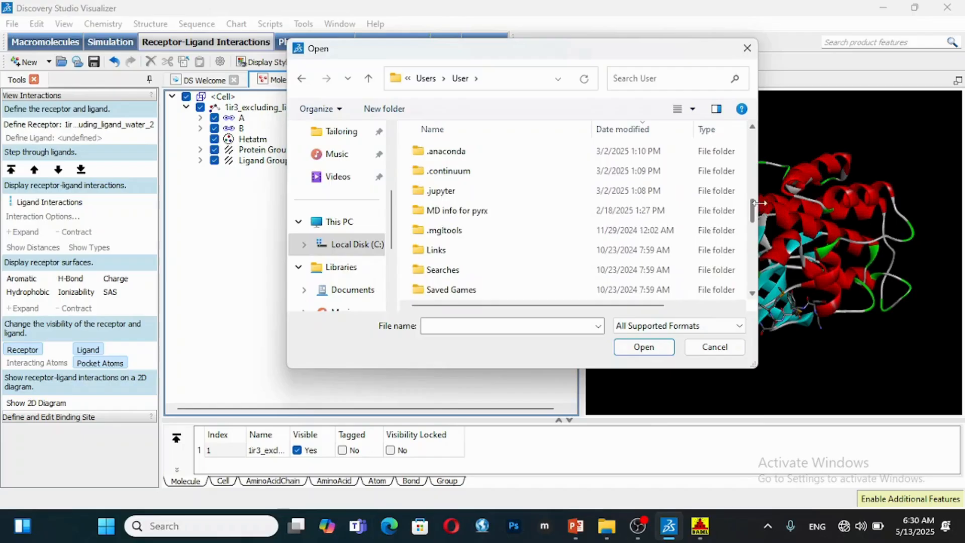
pyautogui.doubleClick(536, 230)
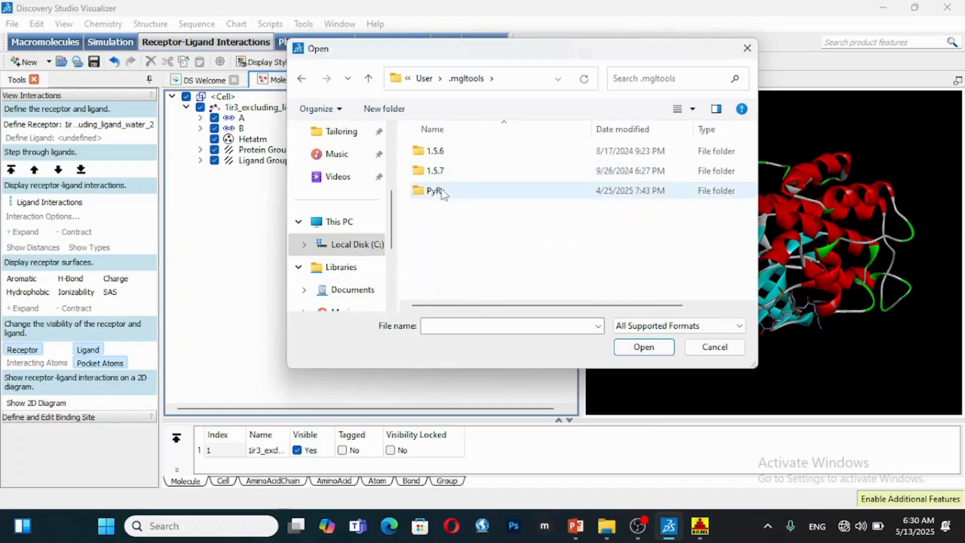
pyautogui.doubleClick(440, 191)
pyautogui.doubleClick(448, 192)
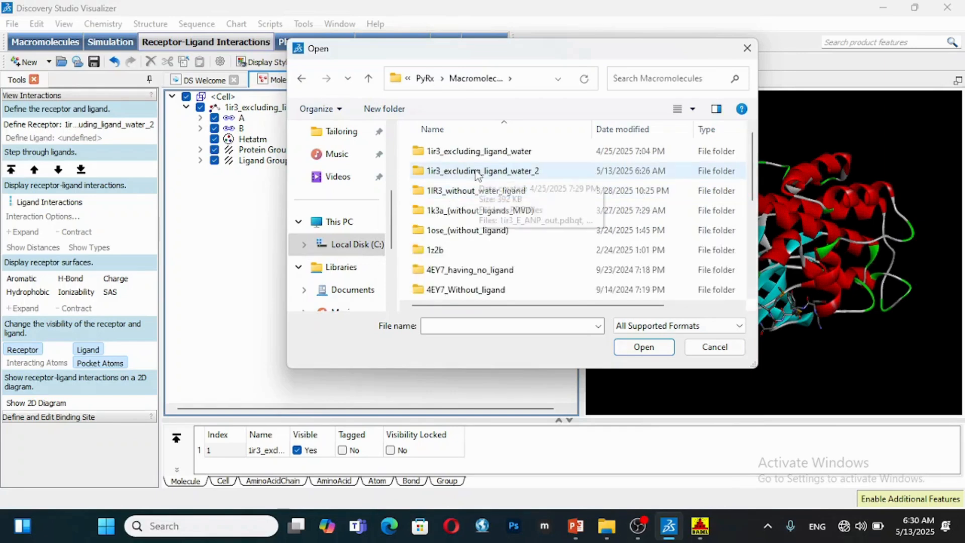
pyautogui.doubleClick(476, 171)
# Insert 1r3_E_ANP_out, A1 and A2 together from the PDB files folder and review their models in the hierarchy.
pyautogui.doubleClick(460, 152)
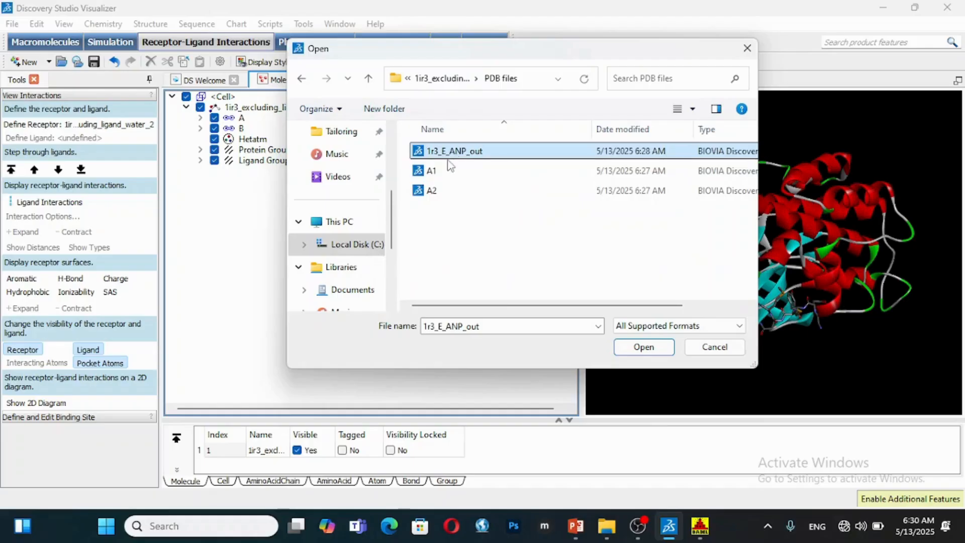
pyautogui.keyDown('ctrl'); pyautogui.click(450, 169); pyautogui.keyUp('ctrl')
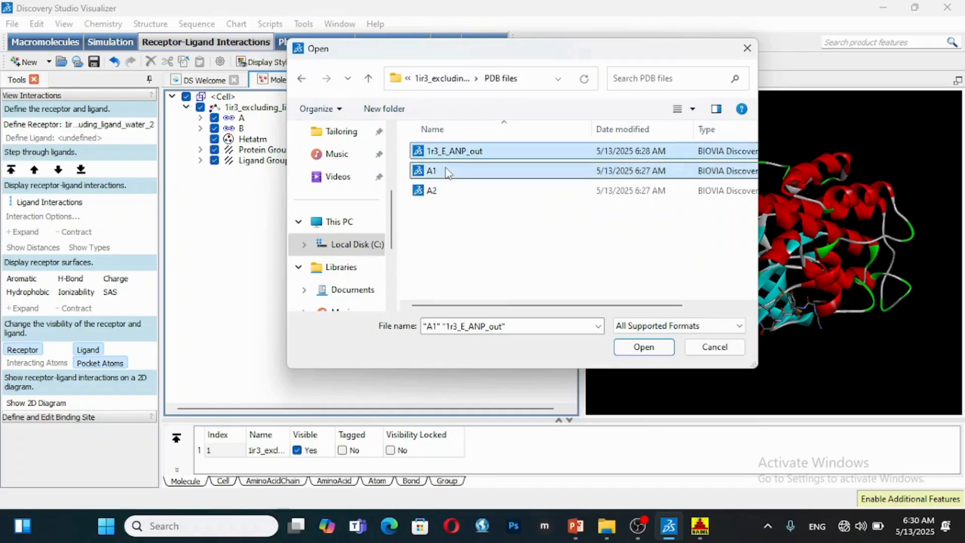
pyautogui.keyDown('ctrl'); pyautogui.click(447, 193); pyautogui.keyUp('ctrl')
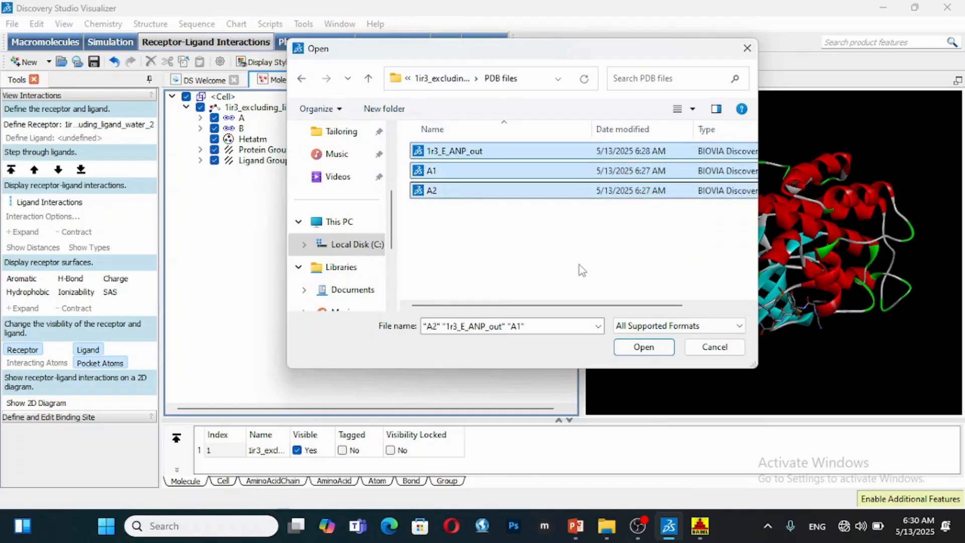
pyautogui.click(642, 347)
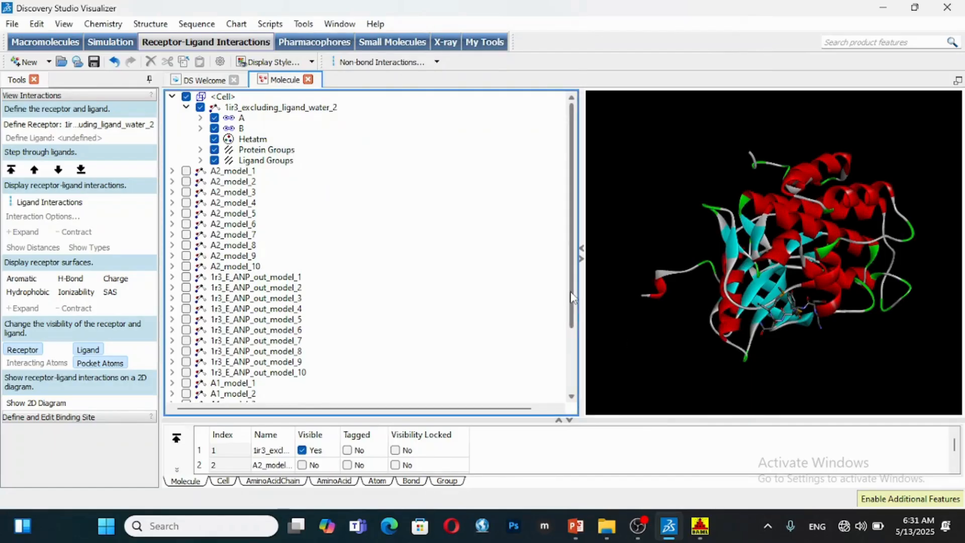
pyautogui.scroll(-1, 571, 299)
pyautogui.scroll(1, 568, 286)
pyautogui.scroll(-3, 556, 307)
pyautogui.scroll(3, 565, 287)
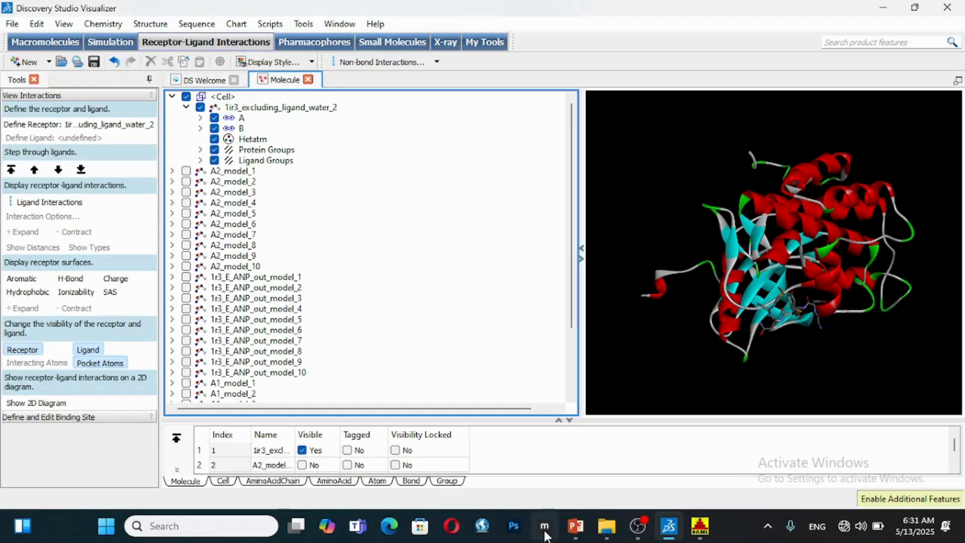
# Open the 1ir3_antidiabetic_results workbook from the Molecular Docking antidiabetic research folder in Excel and examine the binding affinities and RMSD values.
pyautogui.moveTo(606, 528)
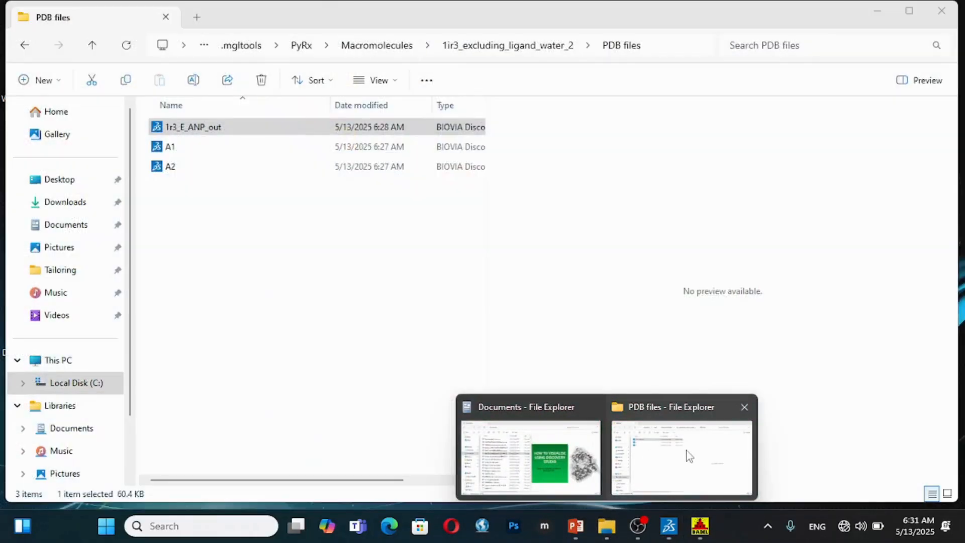
pyautogui.click(688, 455)
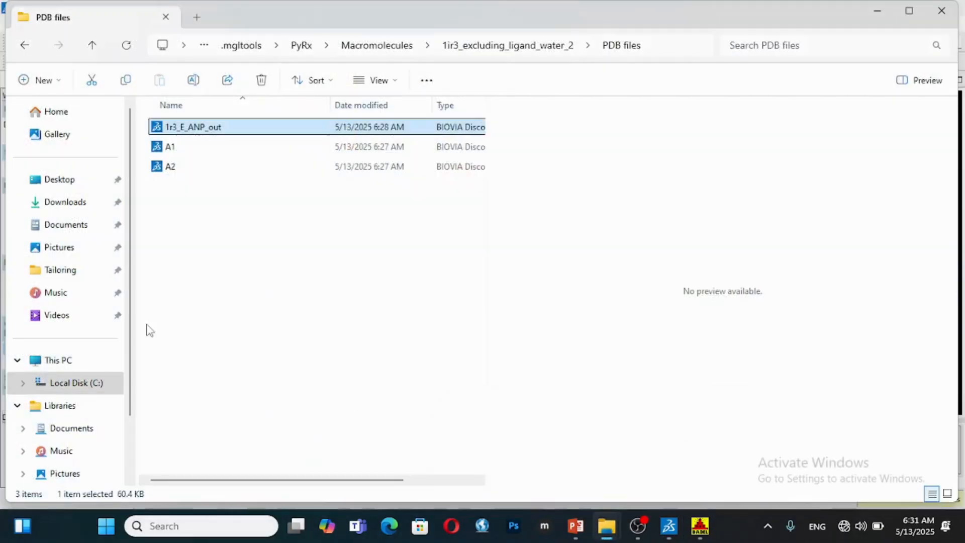
pyautogui.click(64, 205)
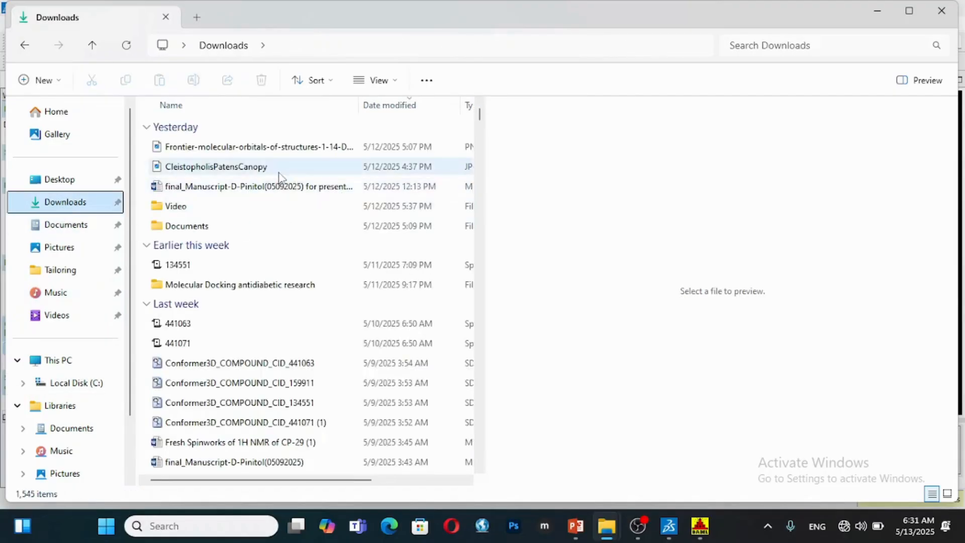
pyautogui.doubleClick(276, 283)
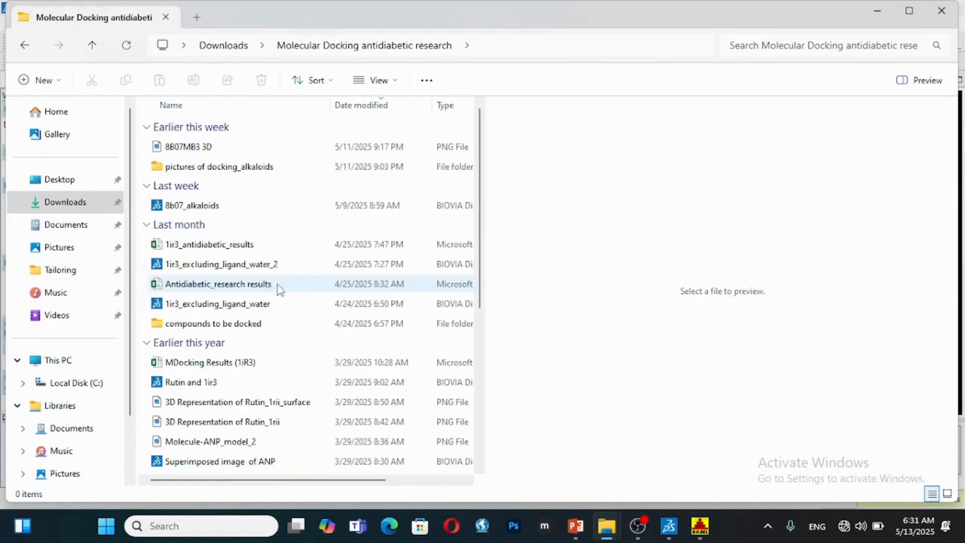
pyautogui.click(248, 246)
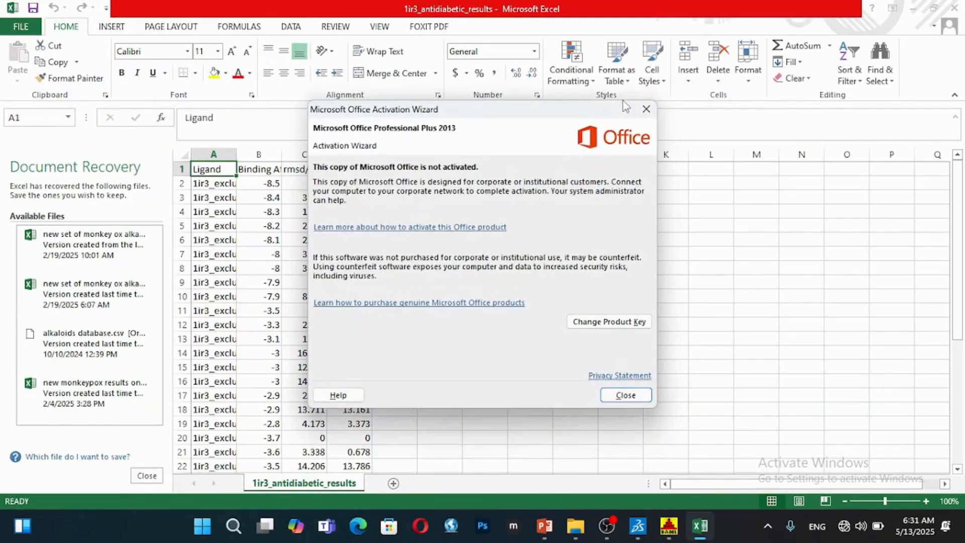
pyautogui.click(646, 109)
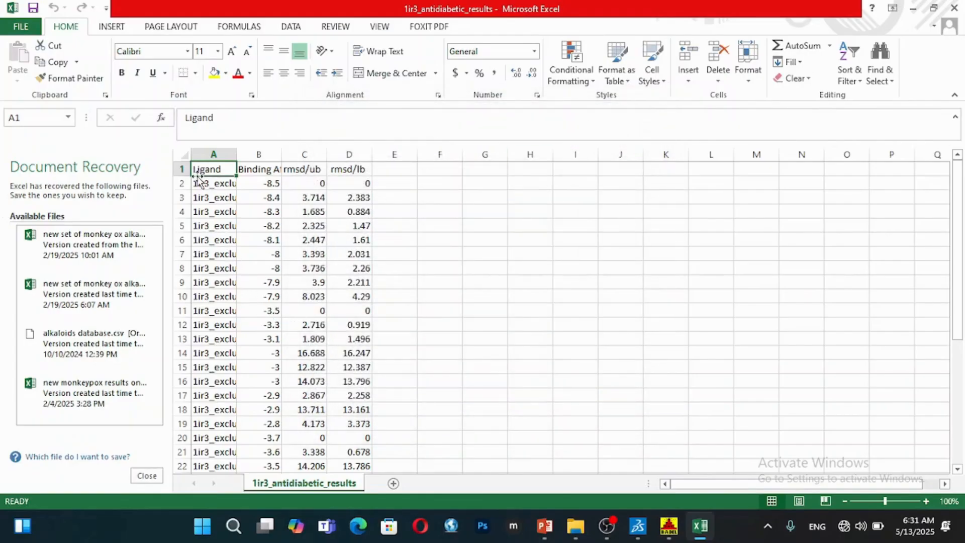
pyautogui.click(913, 9)
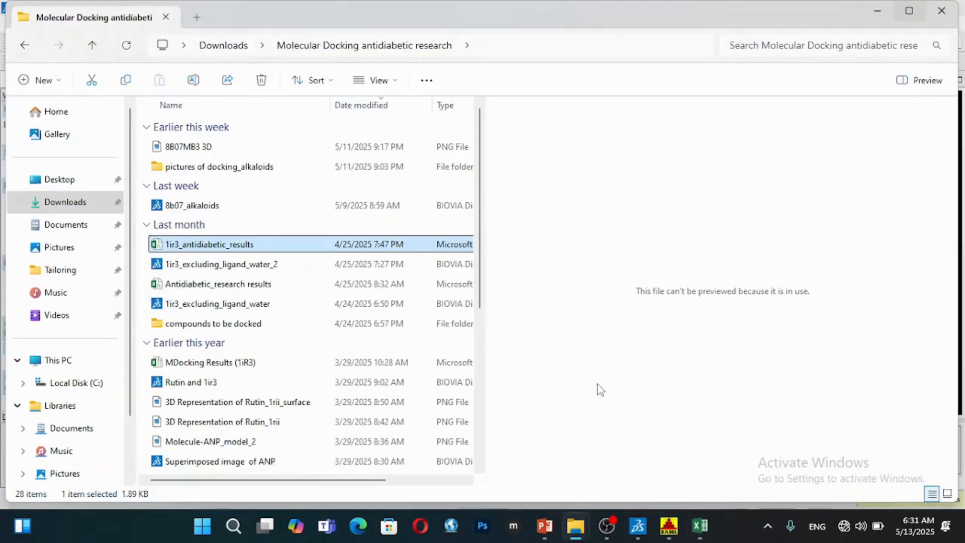
# Switch back to Discovery Studio Visualizer, make A2_model_2 visible and define it as the ligand.
pyautogui.click(639, 528)
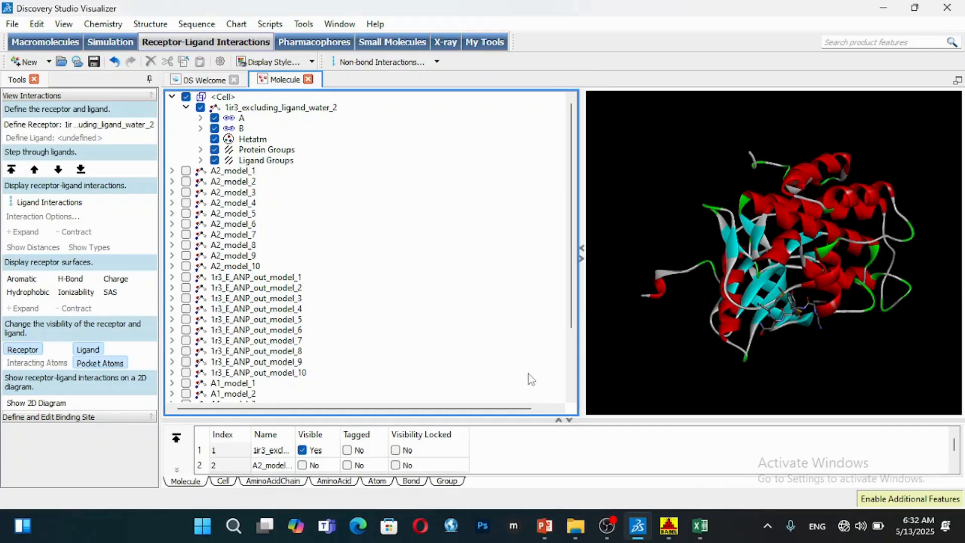
pyautogui.scroll(-3, 577, 341)
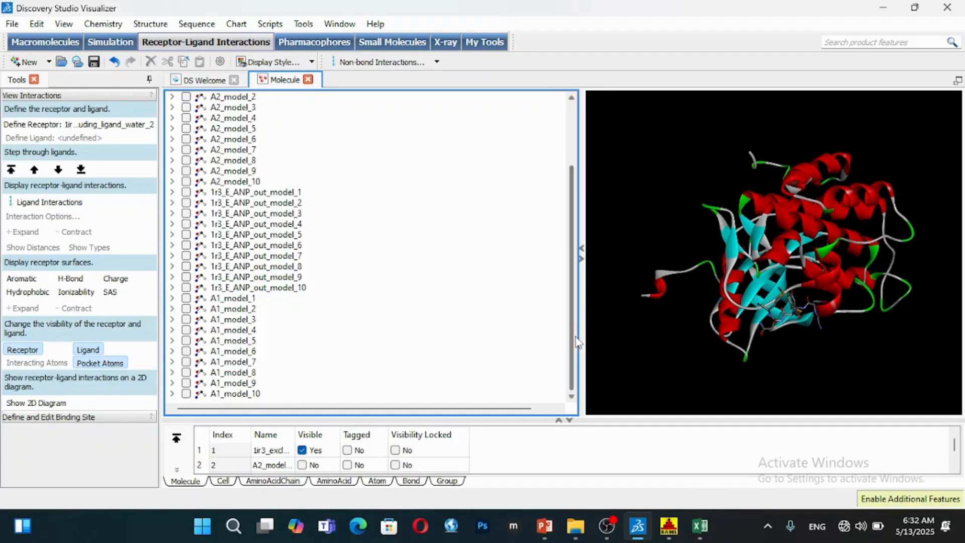
pyautogui.scroll(2, 578, 343)
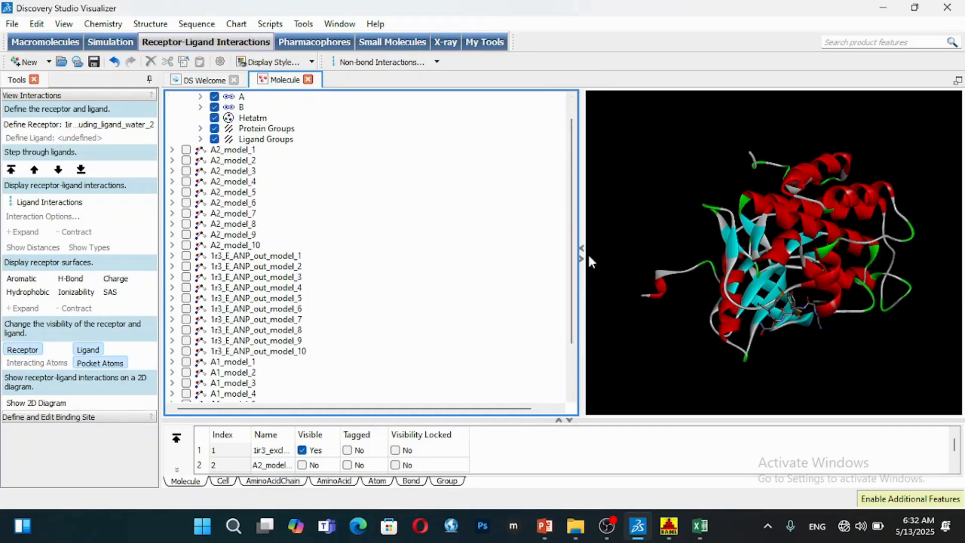
pyautogui.scroll(1, 327, 135)
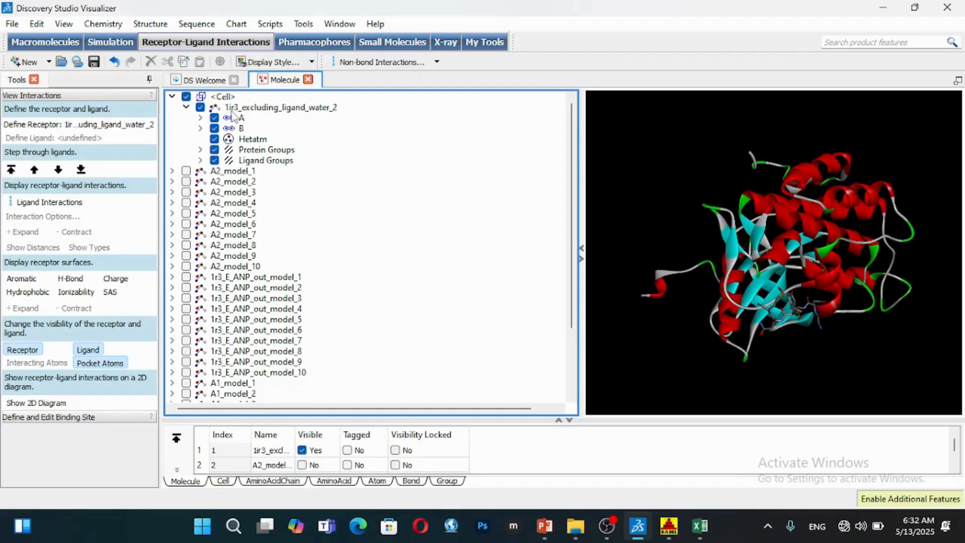
pyautogui.click(187, 182)
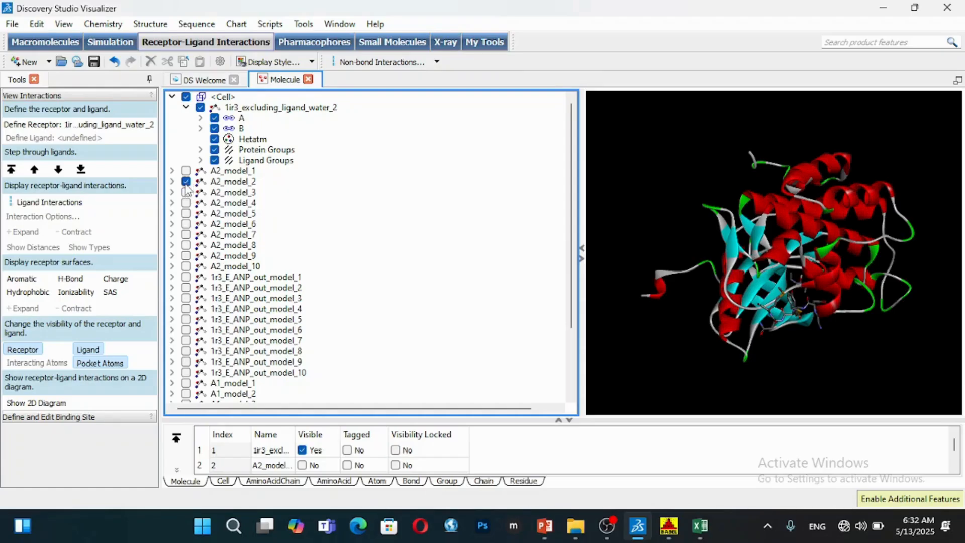
pyautogui.click(214, 183)
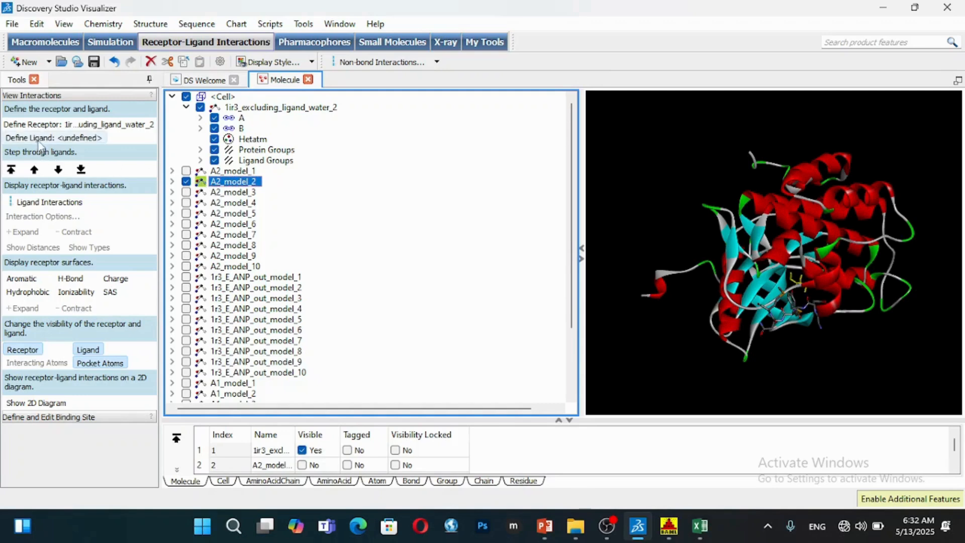
pyautogui.click(38, 142)
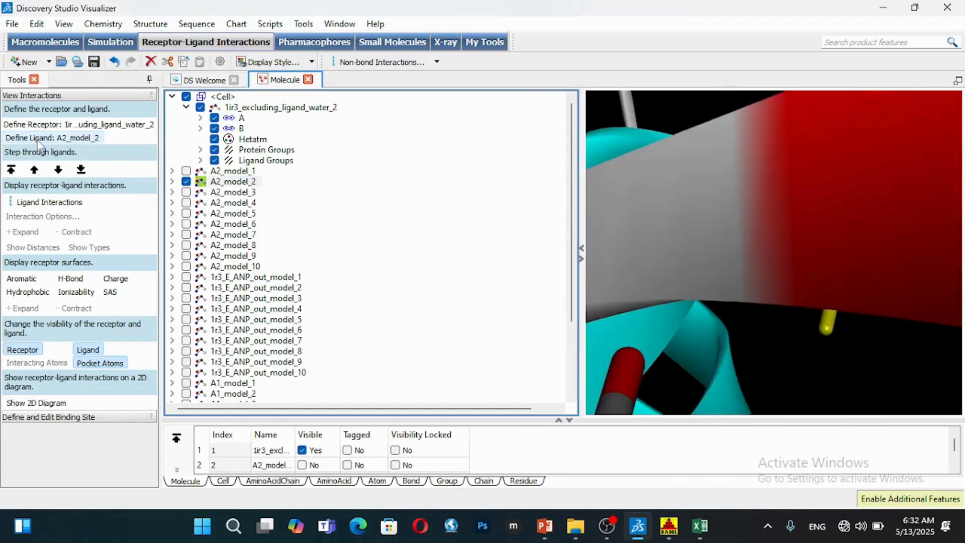
# Generate the 2D receptor-ligand interaction diagram for A2_model_2.
pyautogui.click(26, 403)
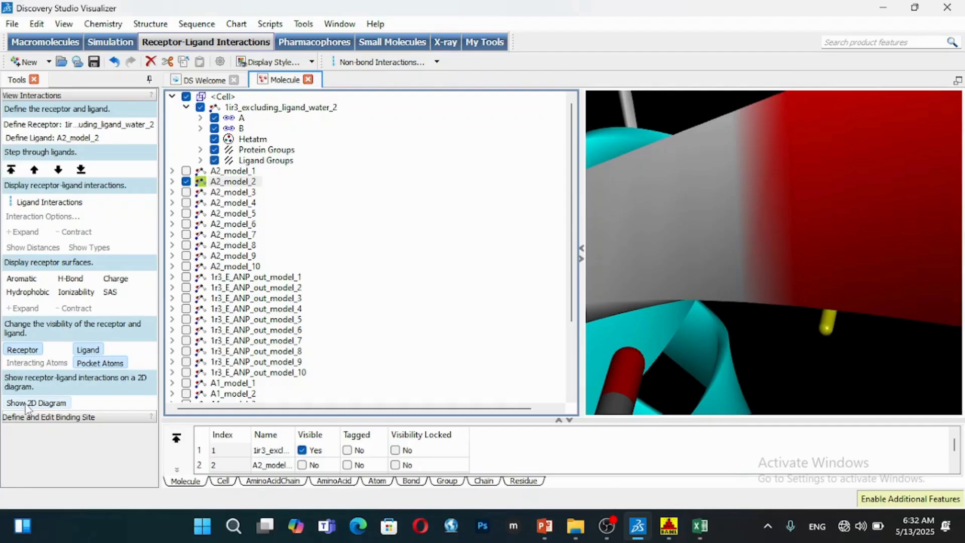
pyautogui.click(26, 404)
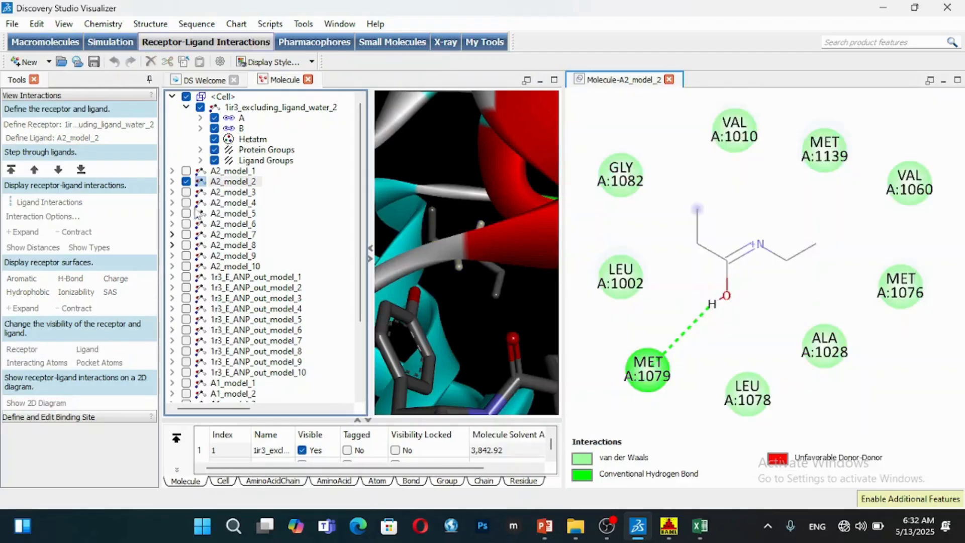
# Show A2_model_3 in place of A2_model_2, define it as the ligand and generate its 2D interaction diagram.
pyautogui.click(186, 181)
pyautogui.click(186, 192)
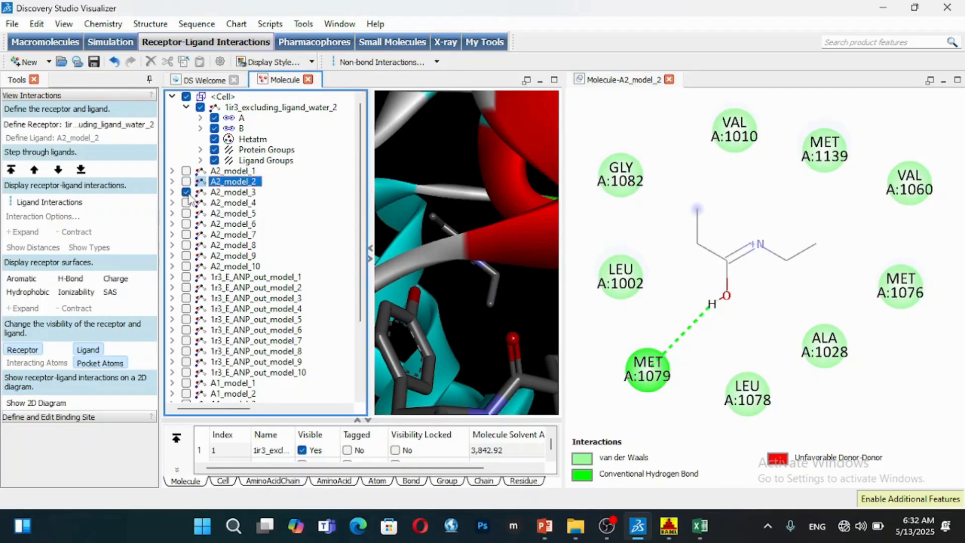
pyautogui.click(224, 193)
pyautogui.click(52, 137)
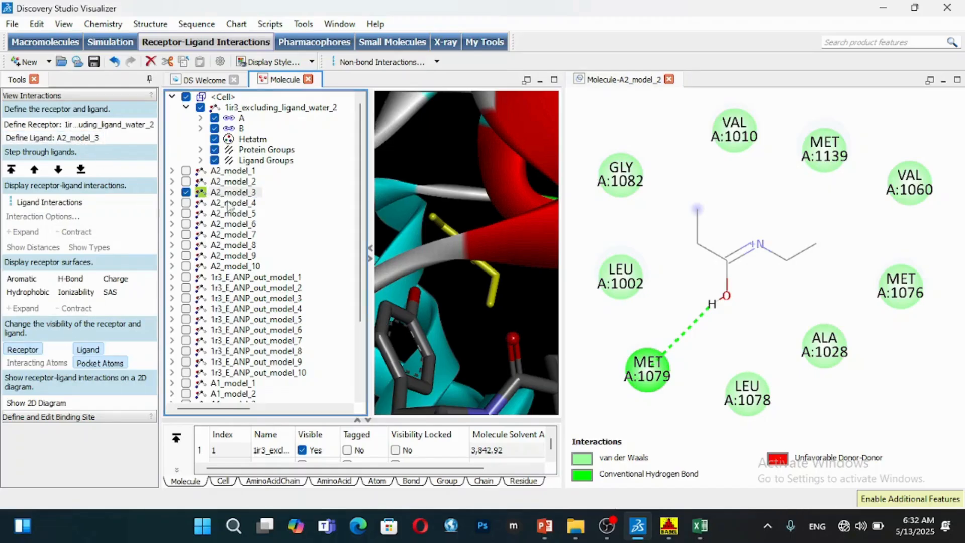
pyautogui.click(230, 192)
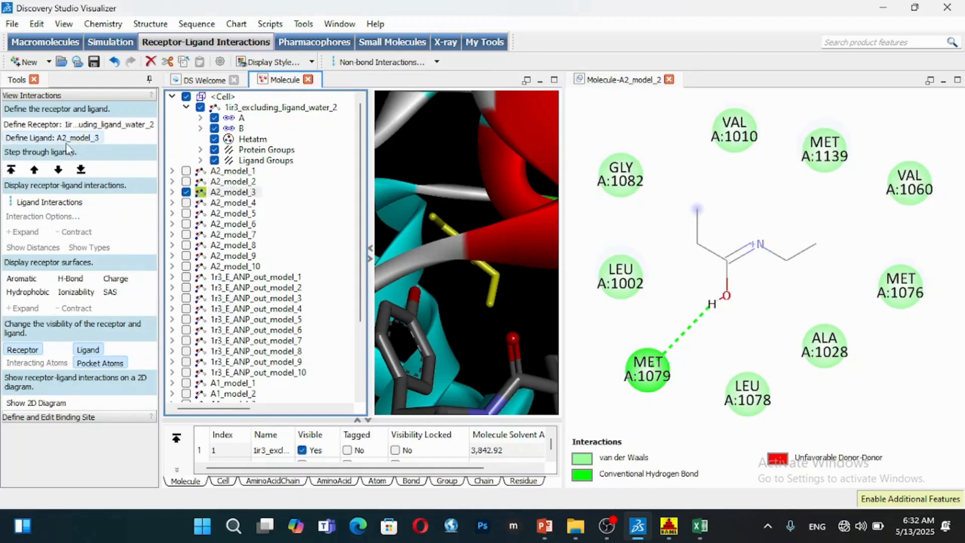
pyautogui.click(52, 402)
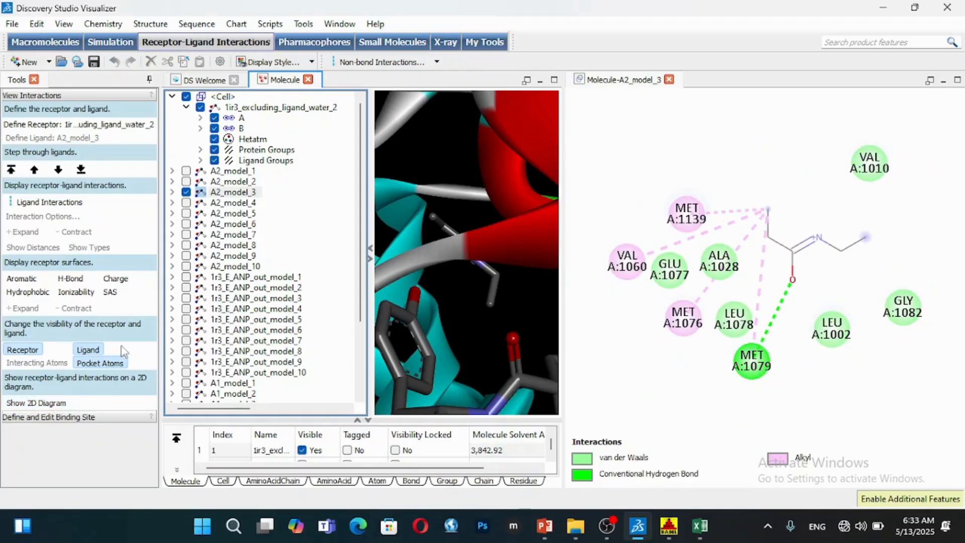
# Make A2_model_4 visible, define it as the ligand and generate its 2D interaction diagram.
pyautogui.click(186, 202)
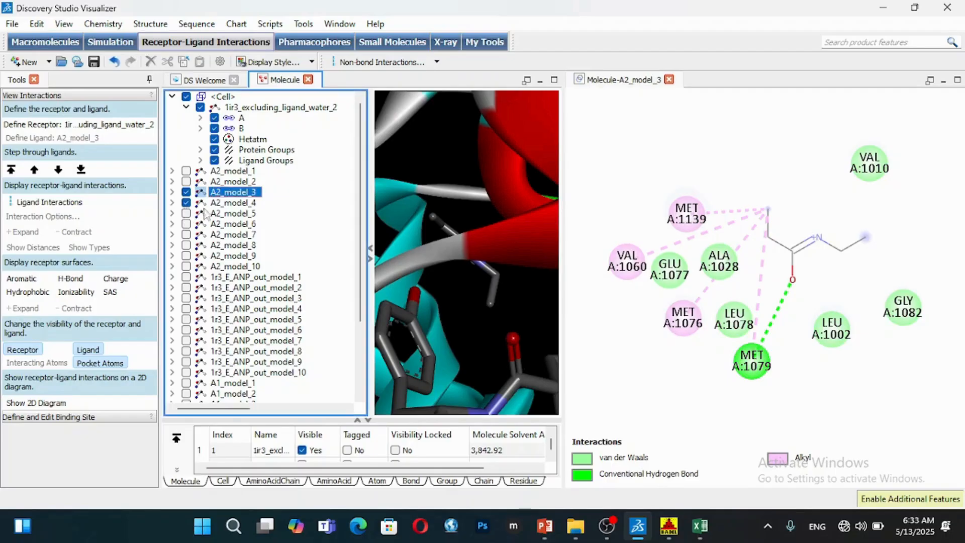
pyautogui.click(219, 204)
pyautogui.click(36, 402)
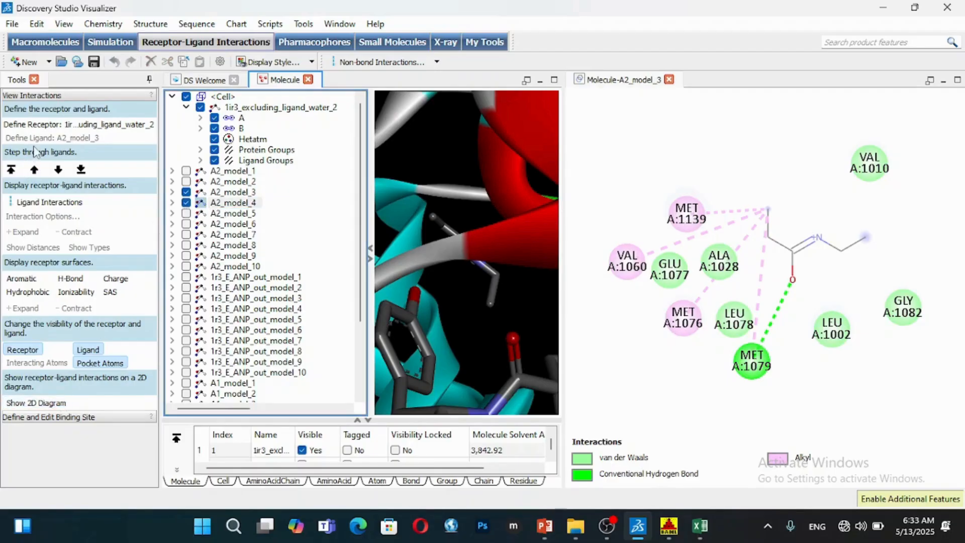
pyautogui.click(222, 202)
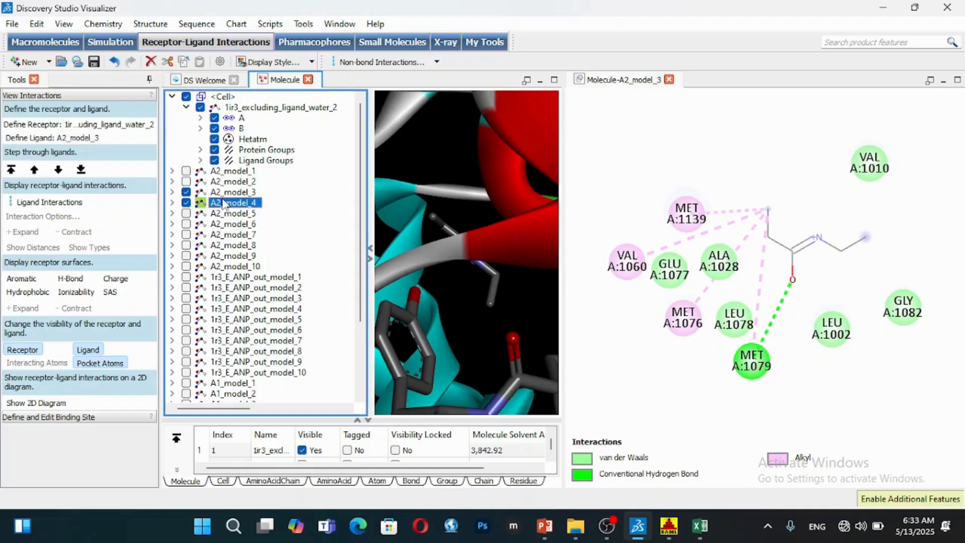
pyautogui.click(76, 141)
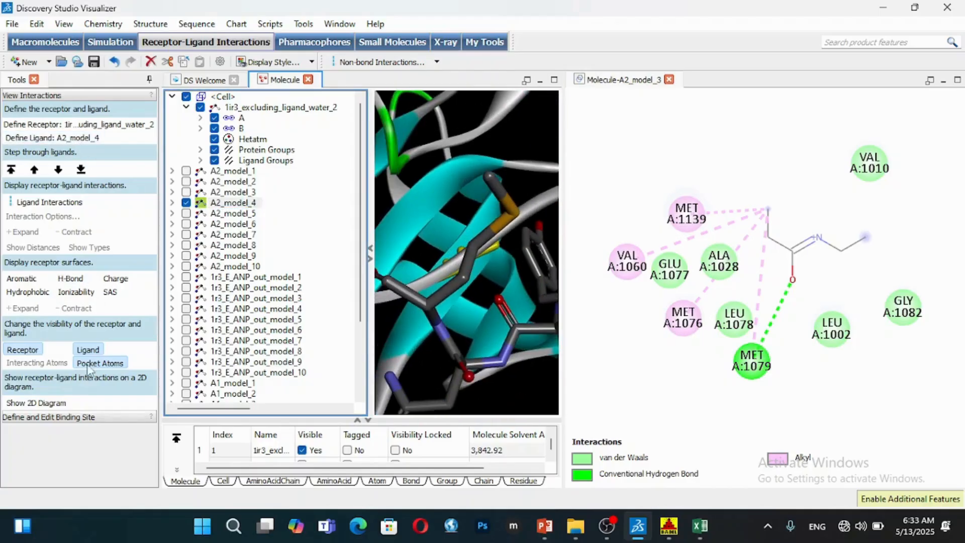
pyautogui.click(54, 405)
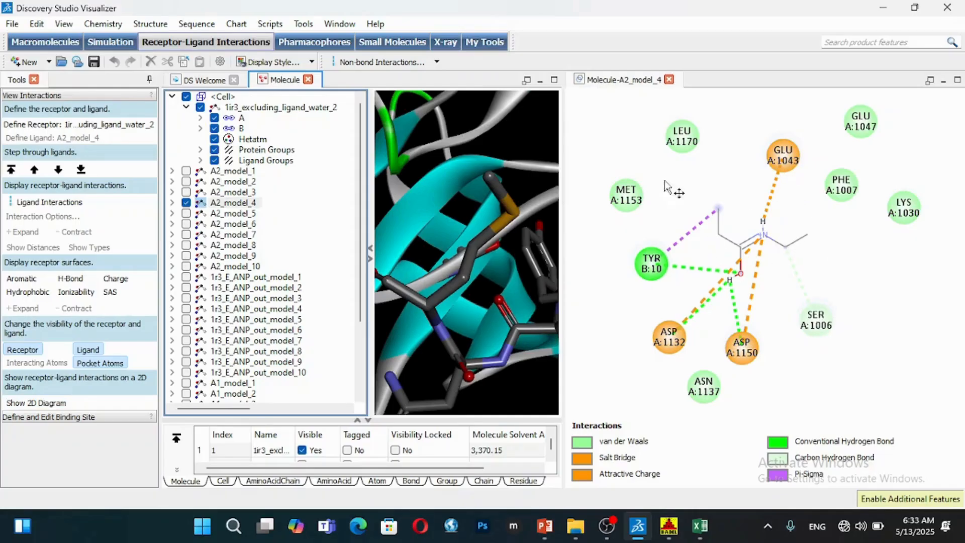
# Show A2_model_2 instead of A2_model_4, redefine it as the ligand and regenerate its 2D interaction diagram.
pyautogui.click(186, 181)
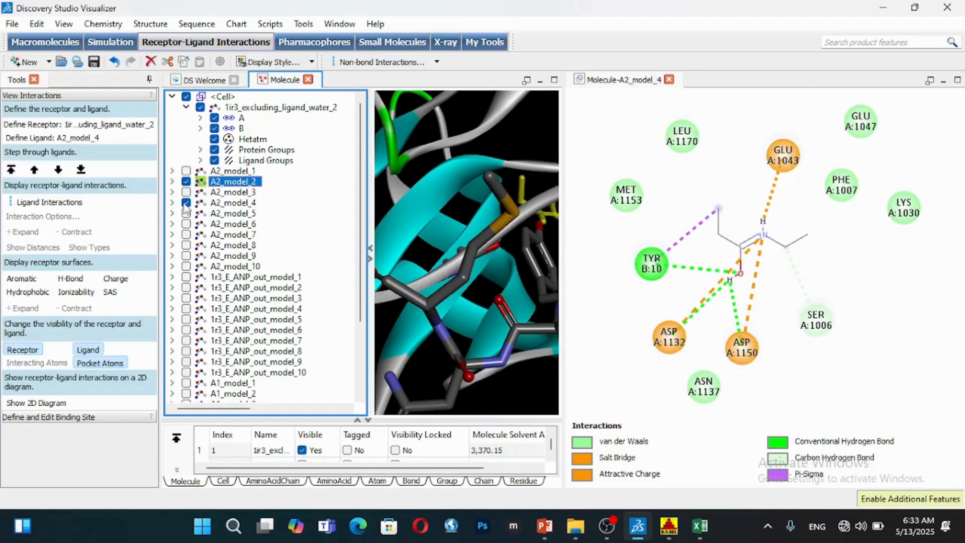
pyautogui.click(187, 203)
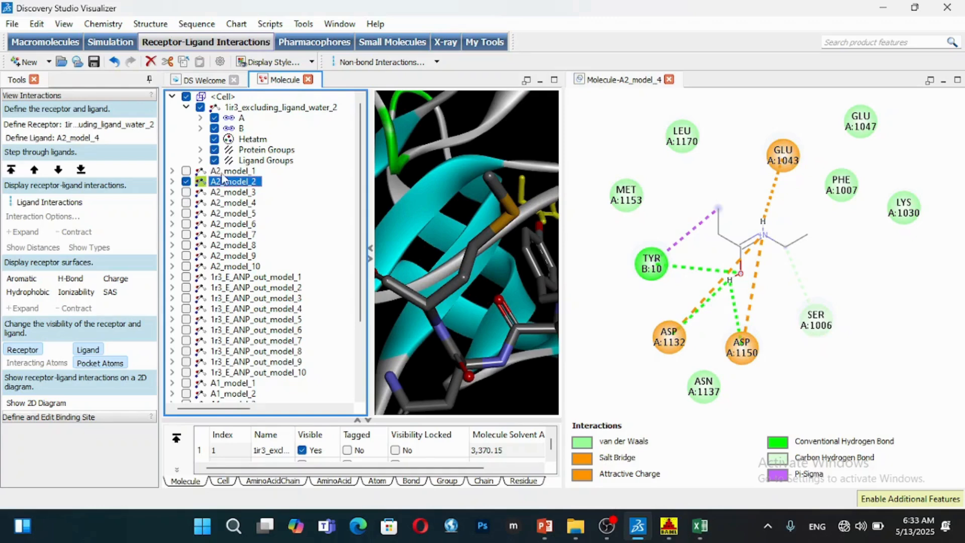
pyautogui.click(119, 139)
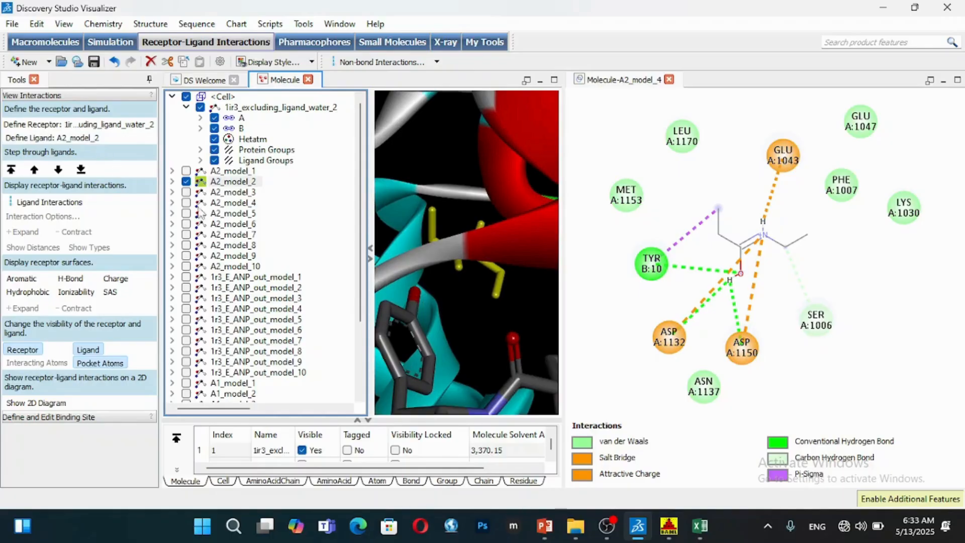
pyautogui.click(58, 403)
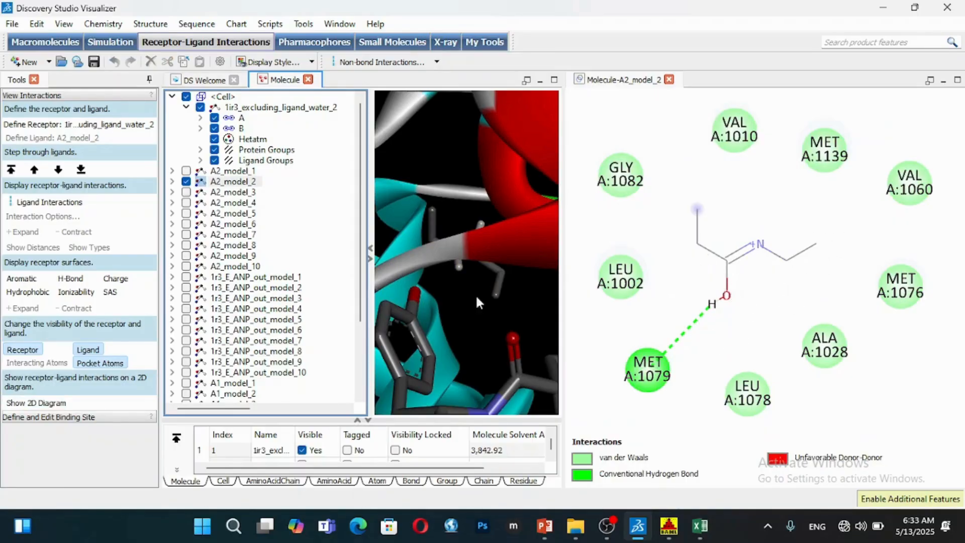
# Make A1_model_2 visible, define it as the ligand and generate its 2D interaction diagram.
pyautogui.scroll(-3, 366, 338)
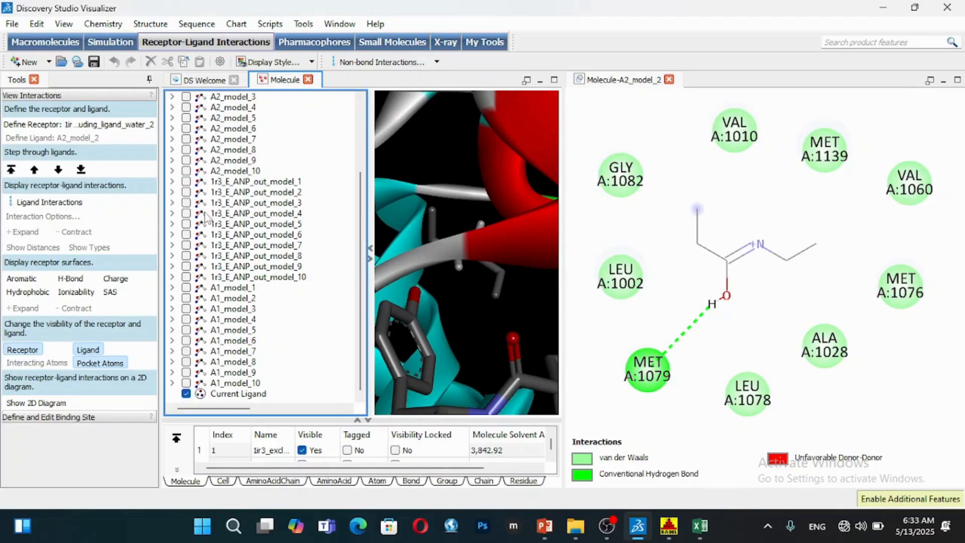
pyautogui.click(187, 298)
pyautogui.click(228, 300)
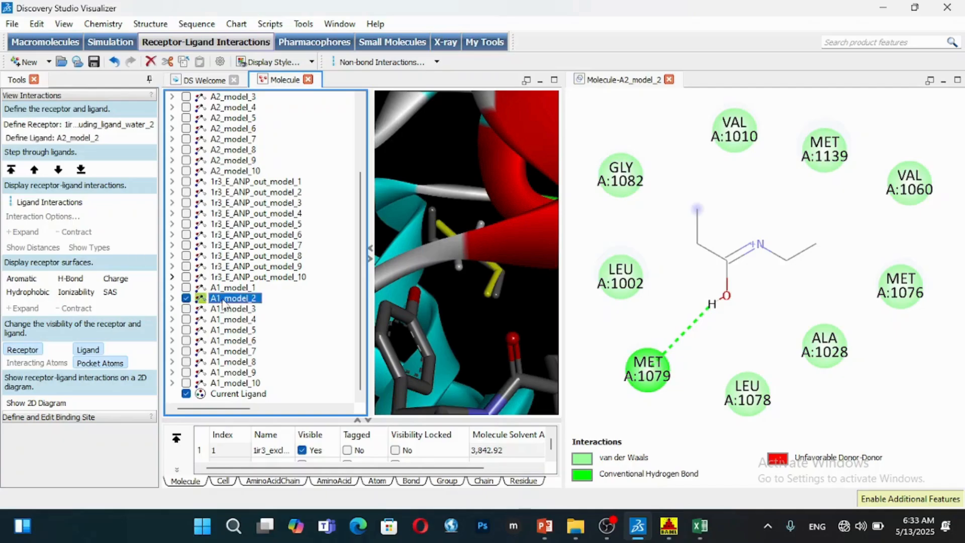
pyautogui.click(83, 142)
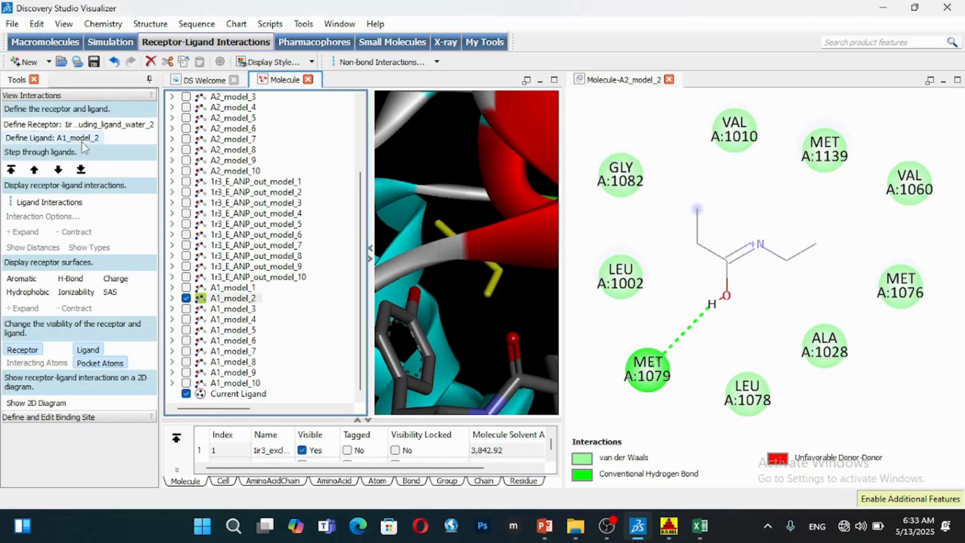
pyautogui.click(50, 402)
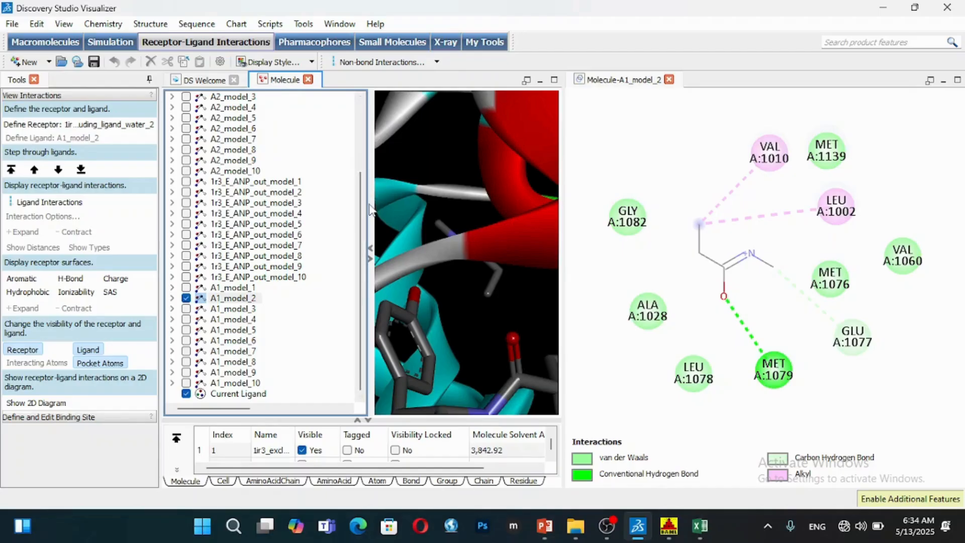
# Display the ligand interactions of A1_model_2 in 3D and widen the 3D view to fit the ligand and its interacting residues.
pyautogui.click(48, 207)
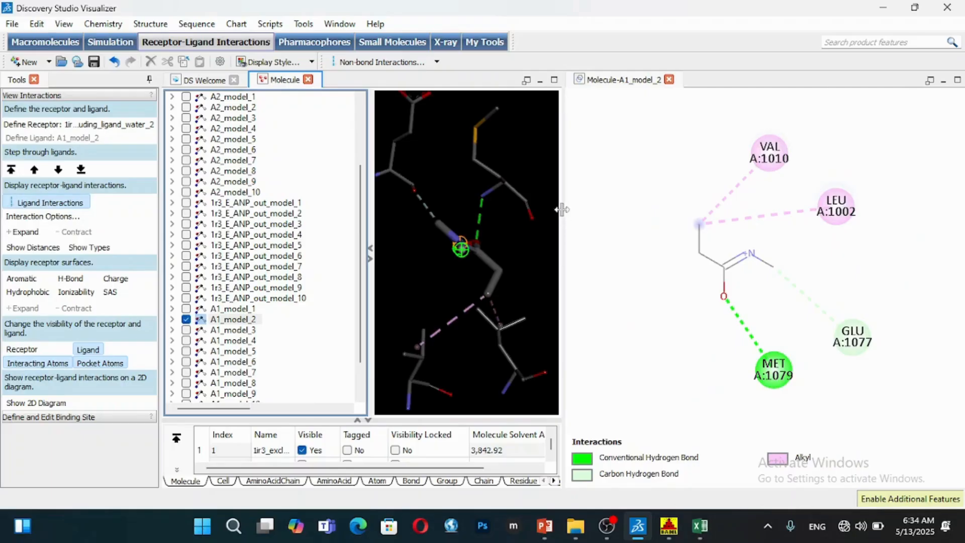
pyautogui.moveTo(561, 217); pyautogui.dragTo(773, 232)
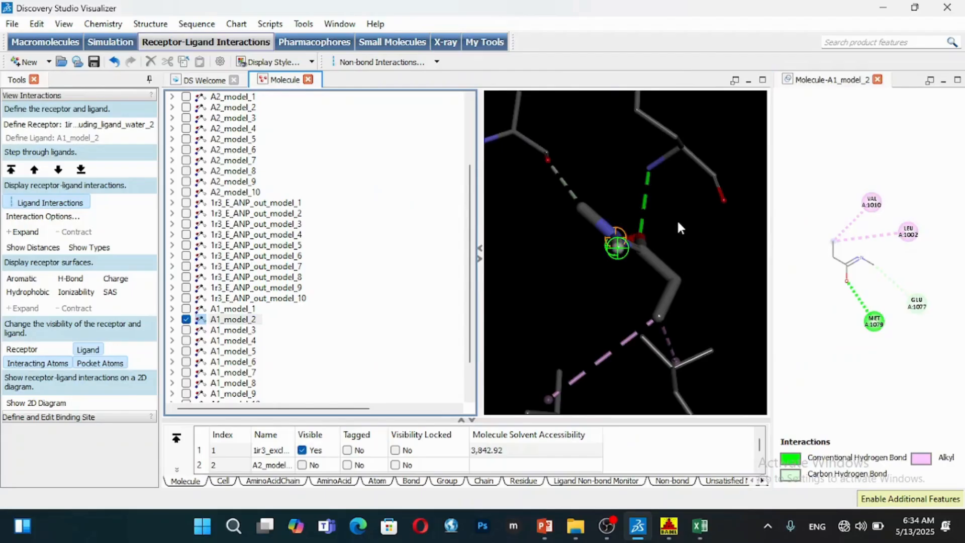
pyautogui.scroll(-5, 678, 223)
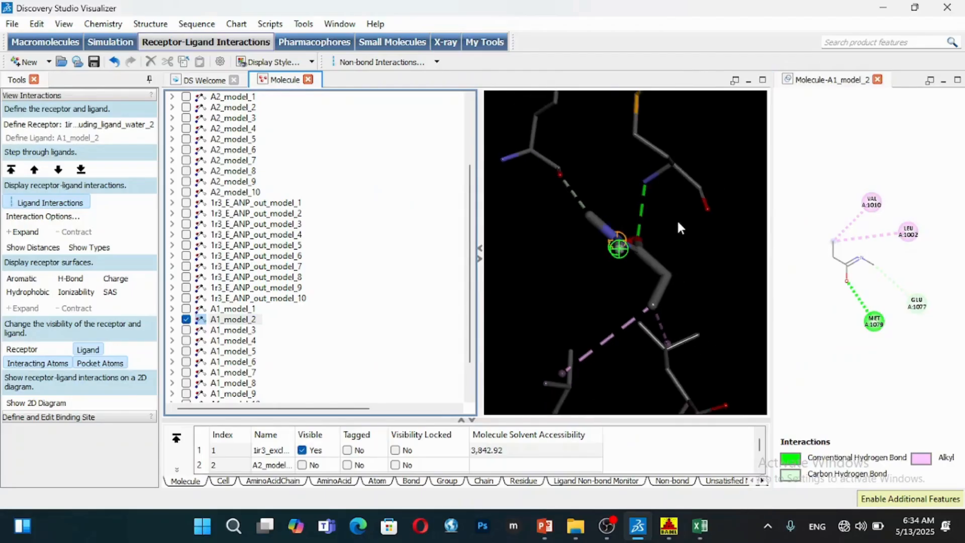
pyautogui.scroll(-2, 678, 223)
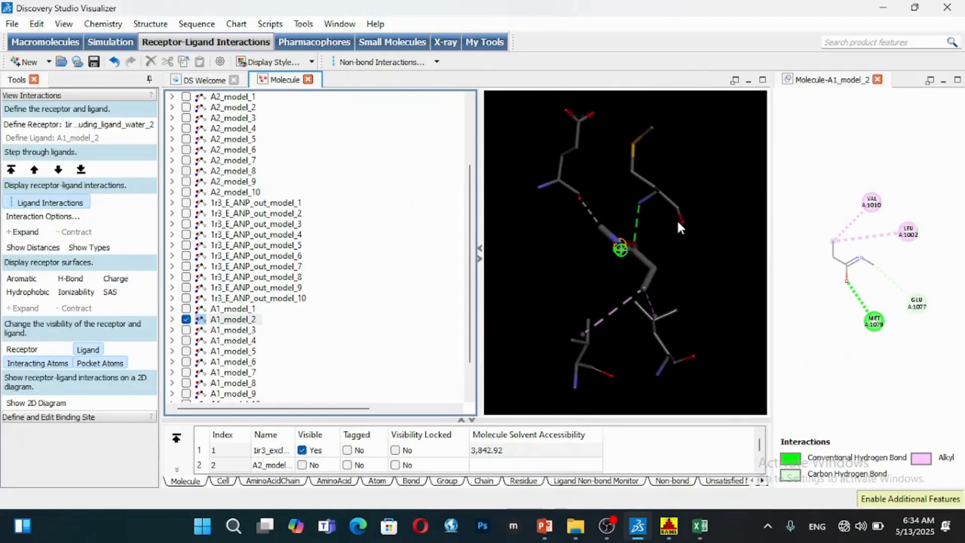
pyautogui.scroll(-2, 677, 223)
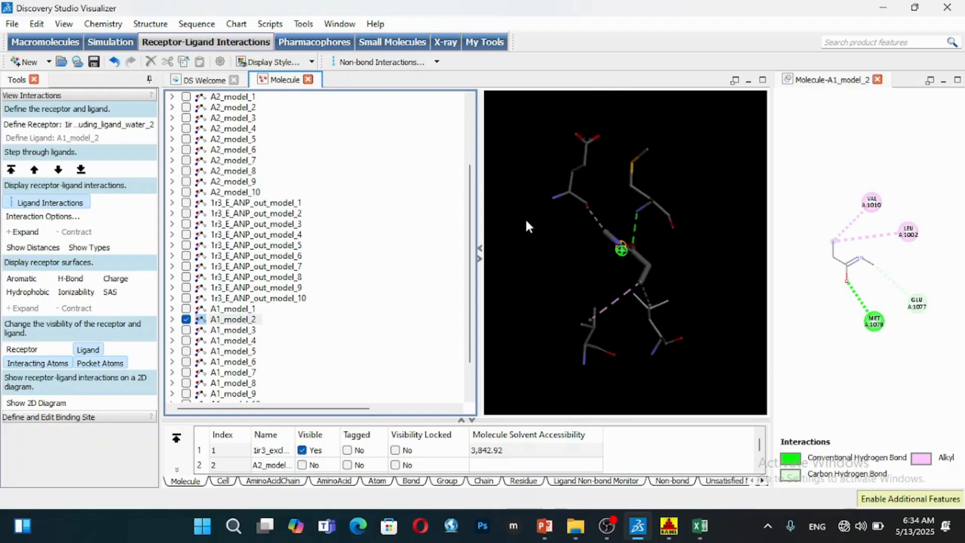
pyautogui.click(539, 226)
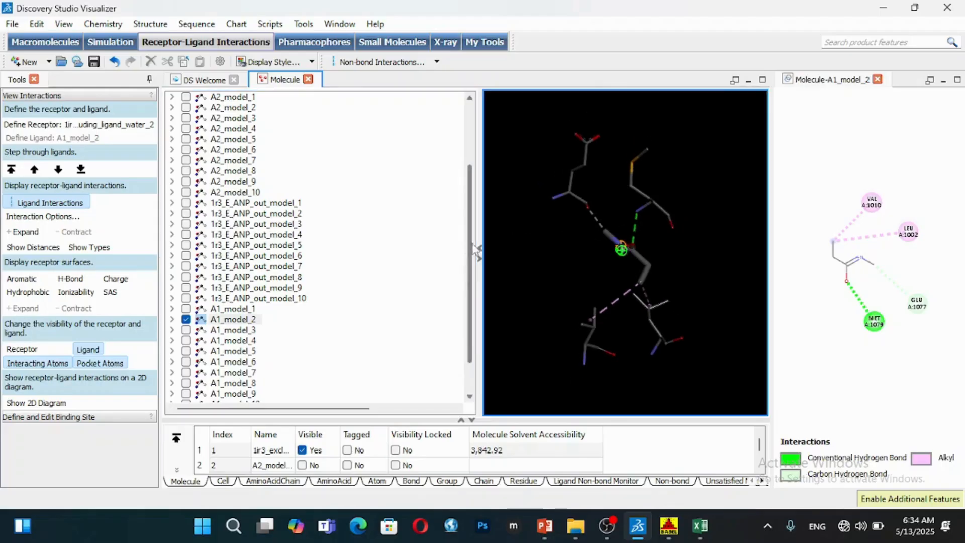
pyautogui.moveTo(478, 241); pyautogui.dragTo(395, 217)
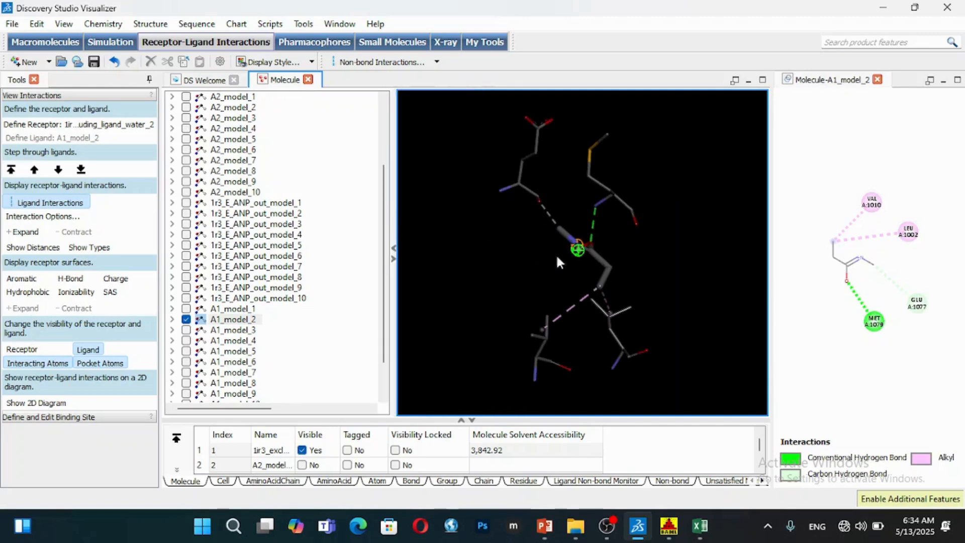
pyautogui.moveTo(633, 204); pyautogui.dragTo(608, 241)
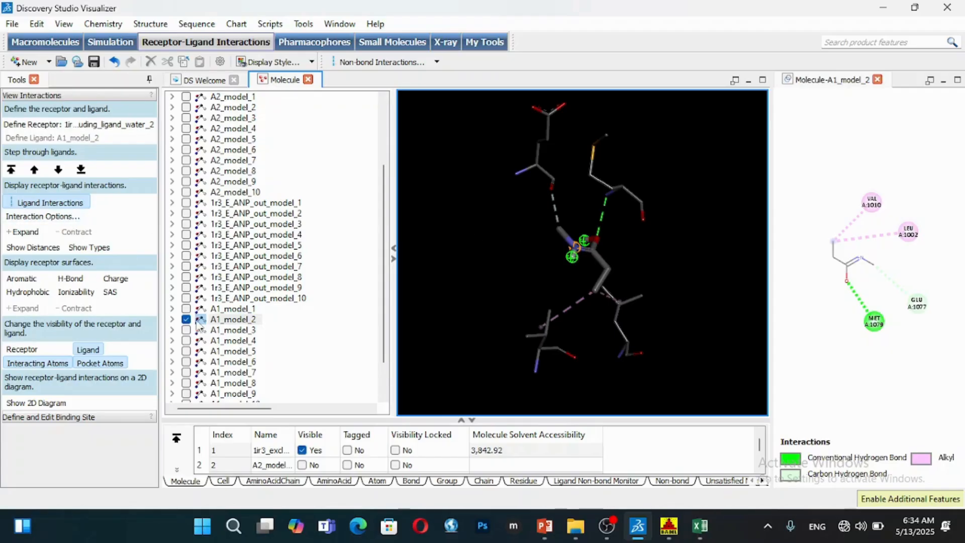
# Set the background color of the 3D view to white (#ffffff) in the graphics display style and apply it.
pyautogui.rightClick(447, 204)
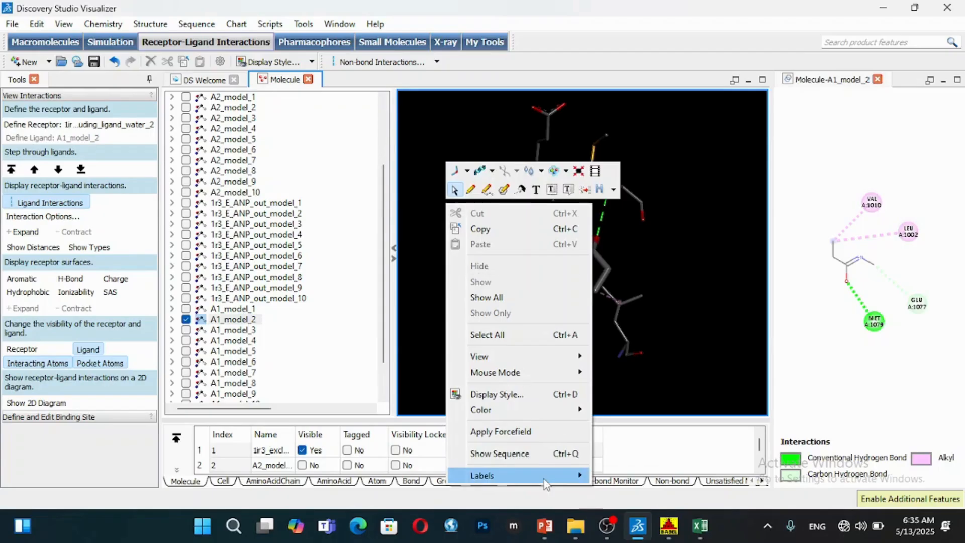
pyautogui.click(523, 399)
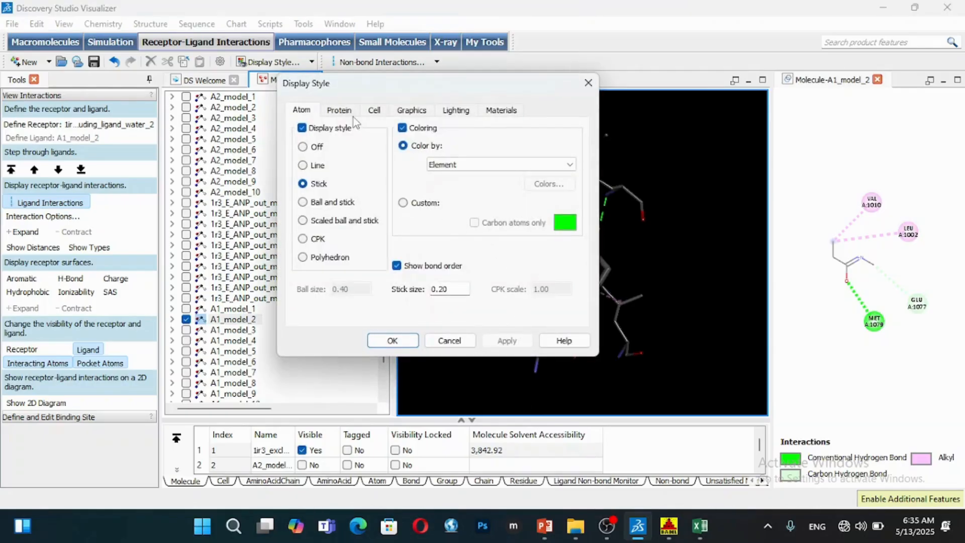
pyautogui.click(416, 109)
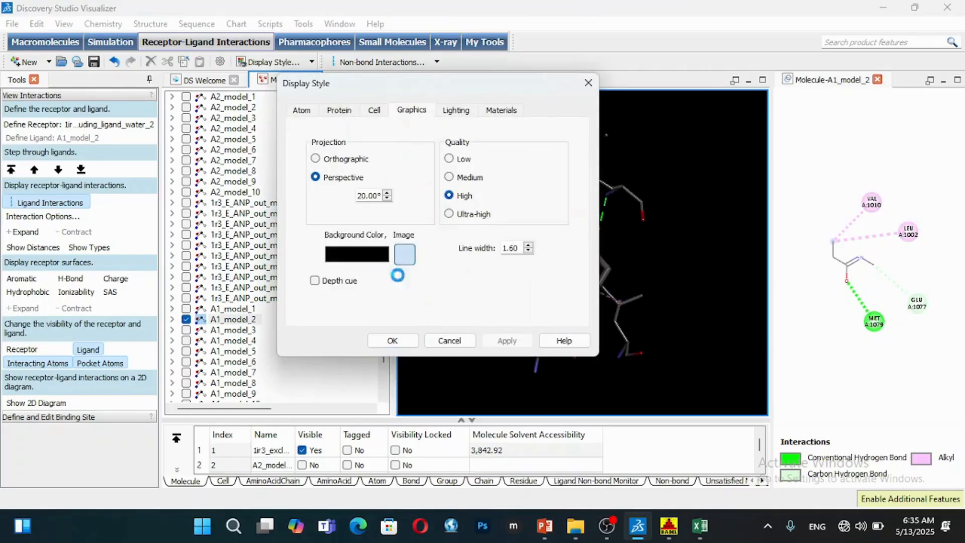
pyautogui.click(403, 255)
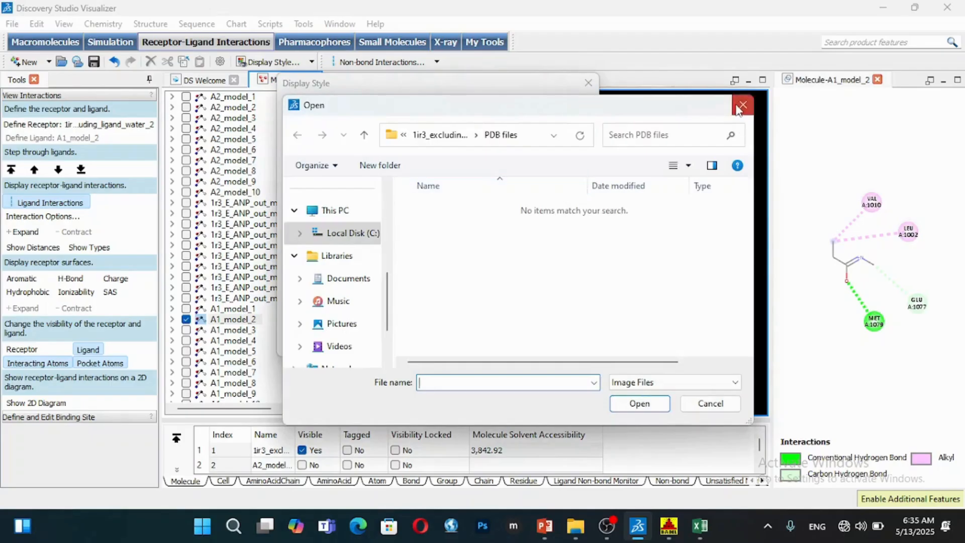
pyautogui.click(743, 105)
pyautogui.click(387, 253)
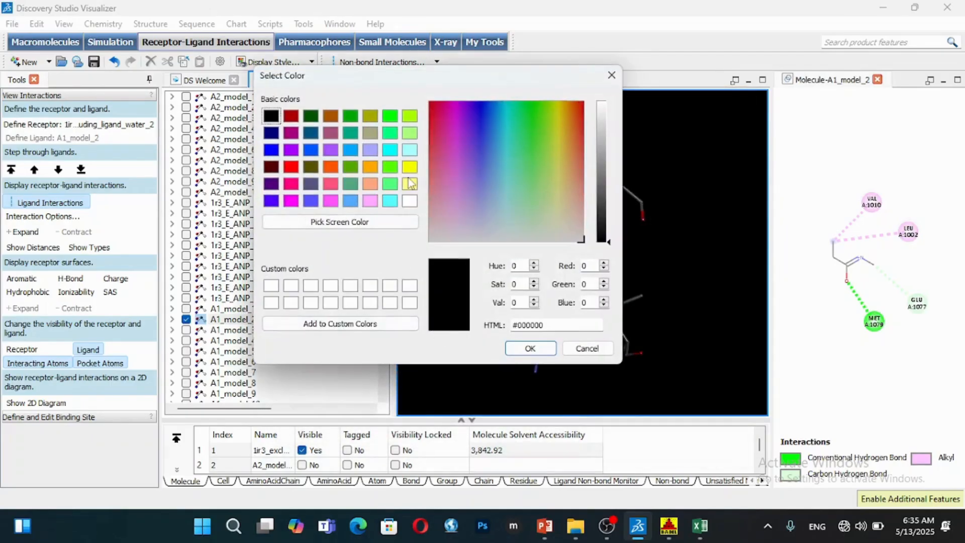
pyautogui.click(409, 200)
pyautogui.click(515, 351)
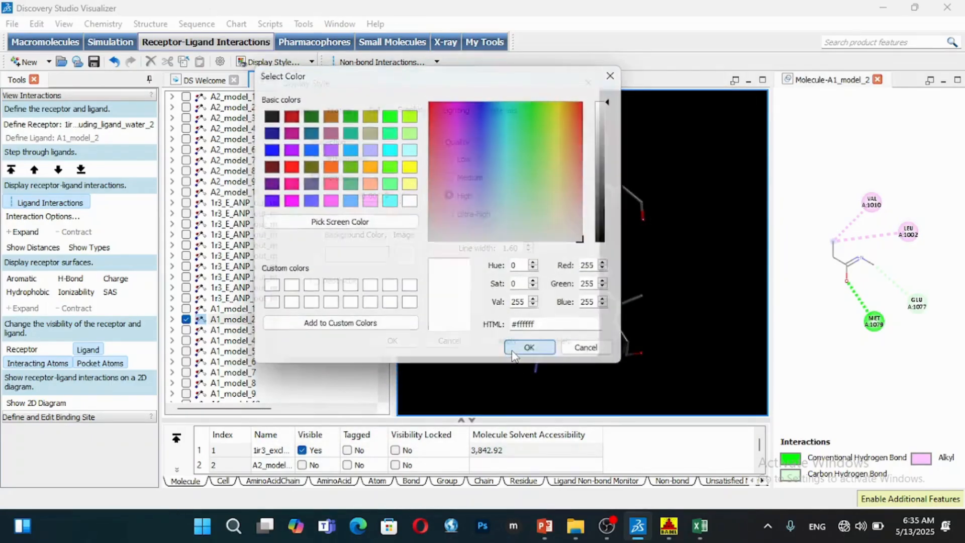
pyautogui.click(513, 341)
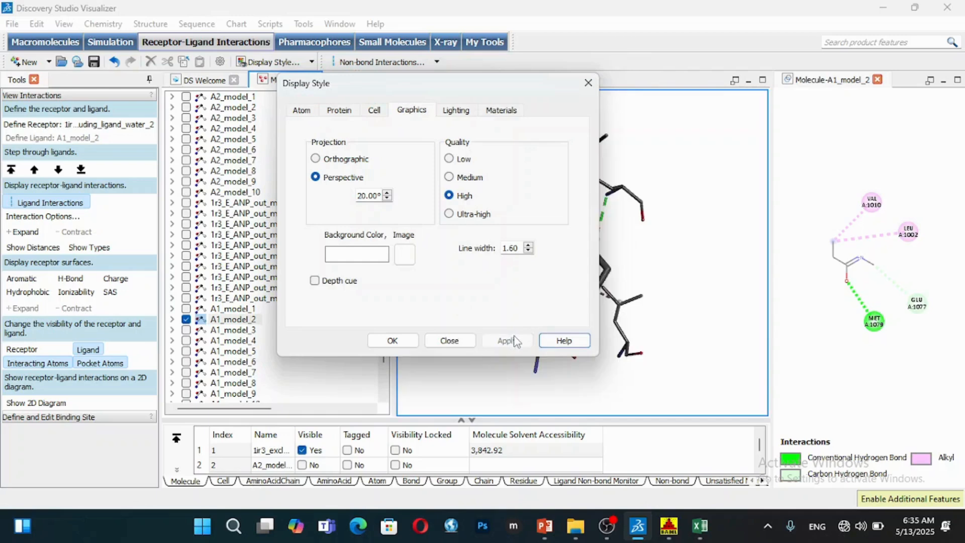
pyautogui.click(588, 86)
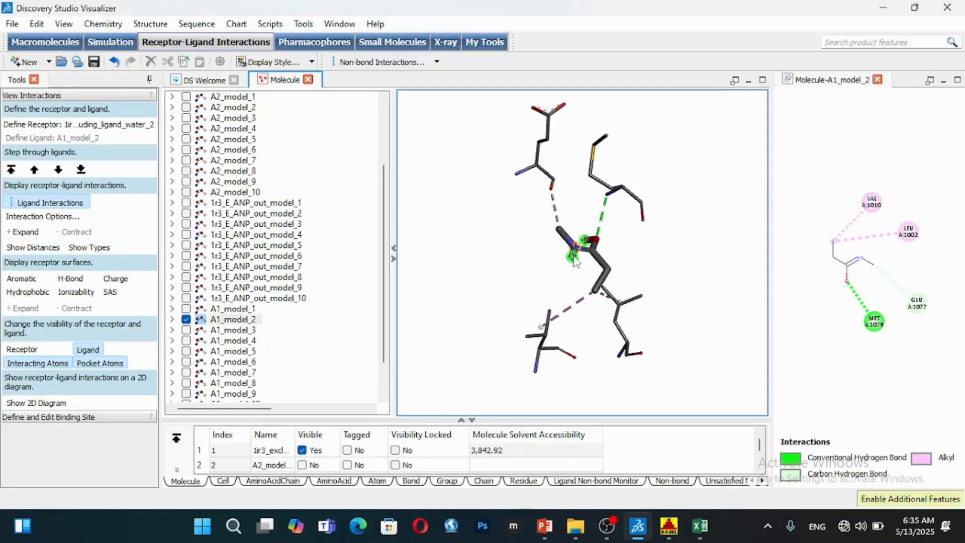
# Hide the three unsatisfied non-bond markers on the ligand's N, HN and H atoms.
pyautogui.click(732, 481)
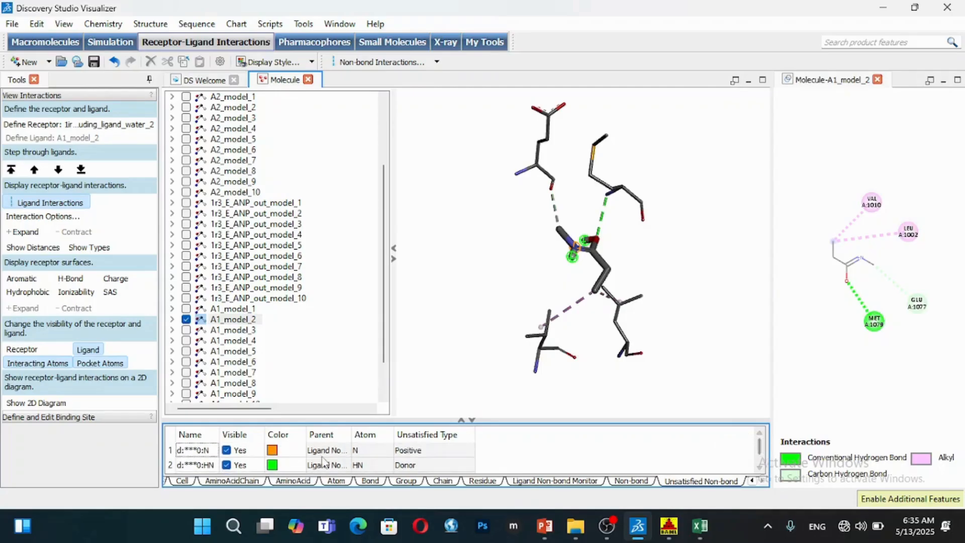
pyautogui.click(227, 449)
pyautogui.click(227, 464)
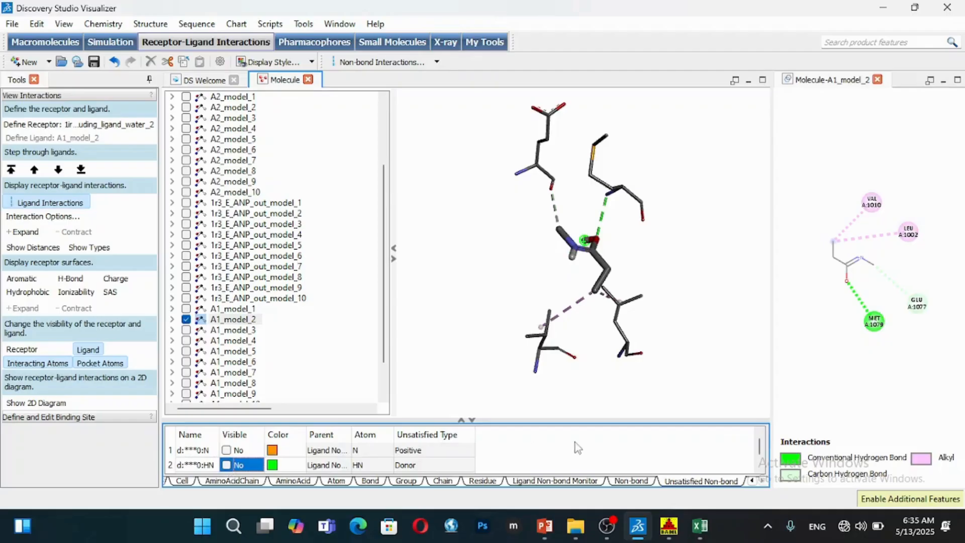
pyautogui.scroll(-1, 759, 455)
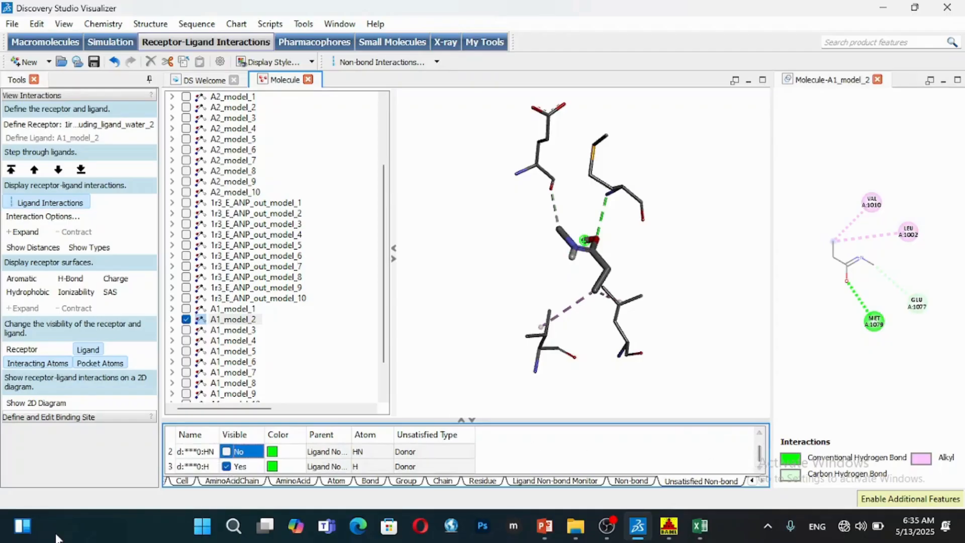
pyautogui.click(227, 466)
pyautogui.rightClick(481, 232)
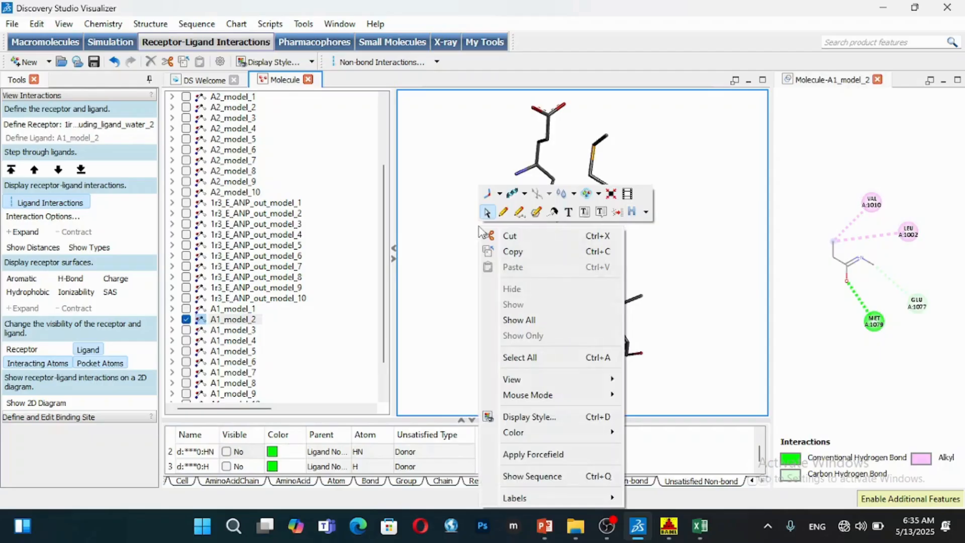
pyautogui.moveTo(565, 493)
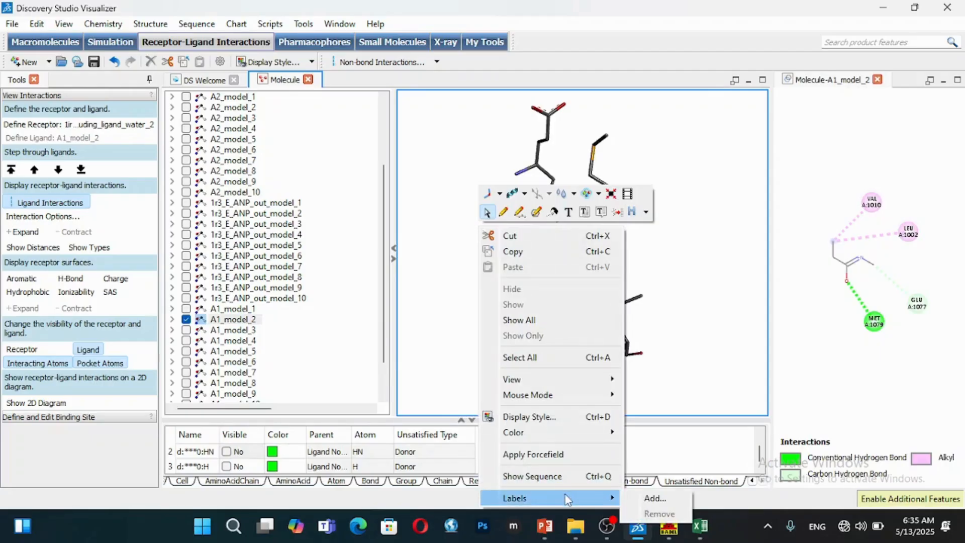
pyautogui.click(654, 498)
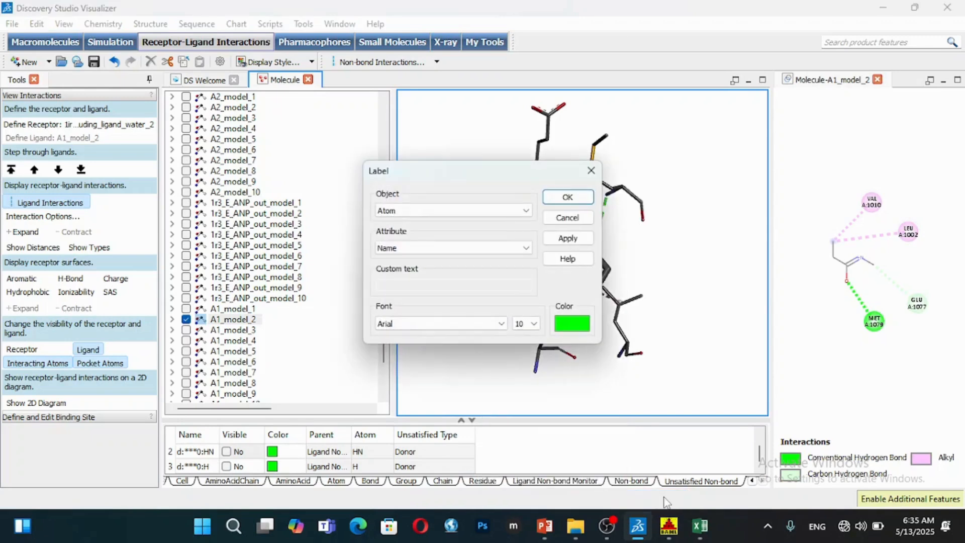
pyautogui.click(591, 170)
# Start a label for the AminoAcid object showing its Name attribute, with the label color set to black (#000000).
pyautogui.rightClick(473, 191)
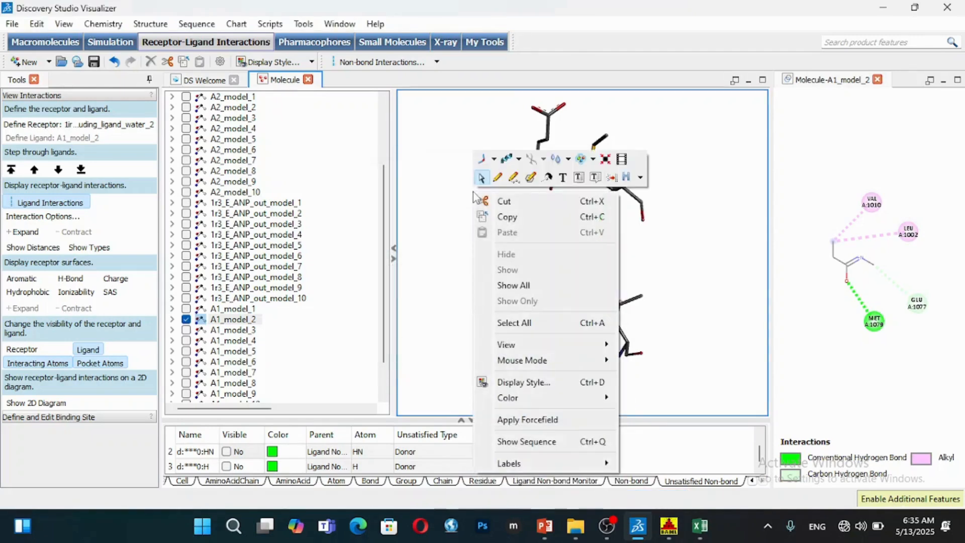
pyautogui.moveTo(555, 463)
pyautogui.click(653, 460)
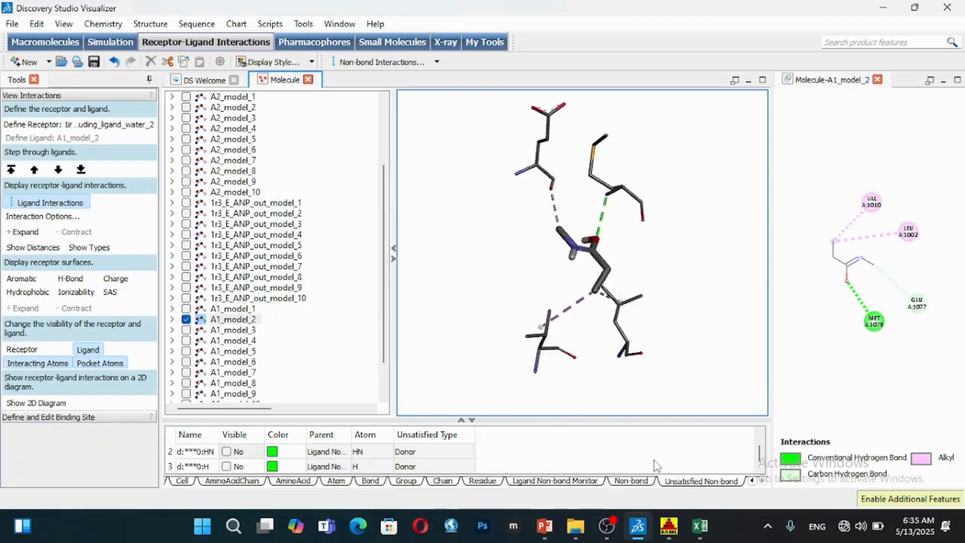
pyautogui.click(478, 212)
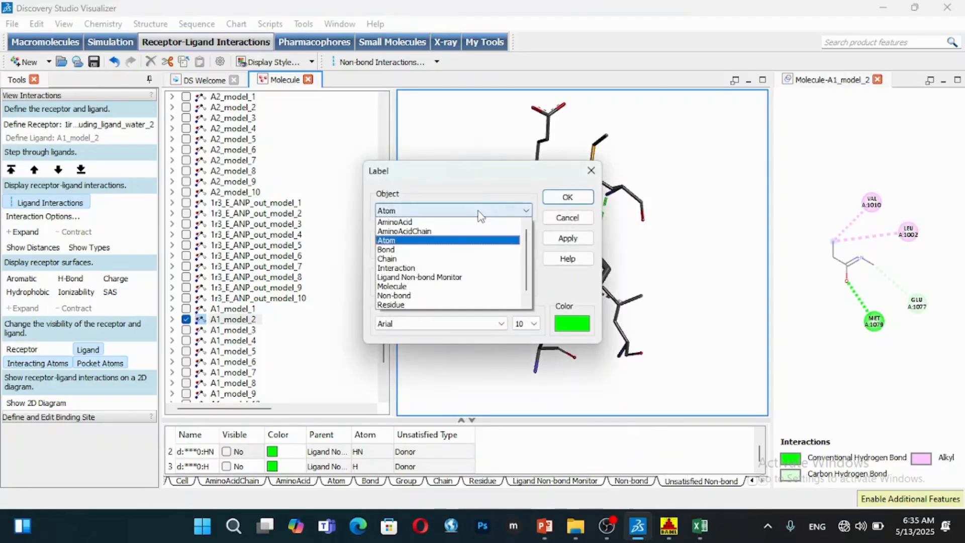
pyautogui.click(468, 223)
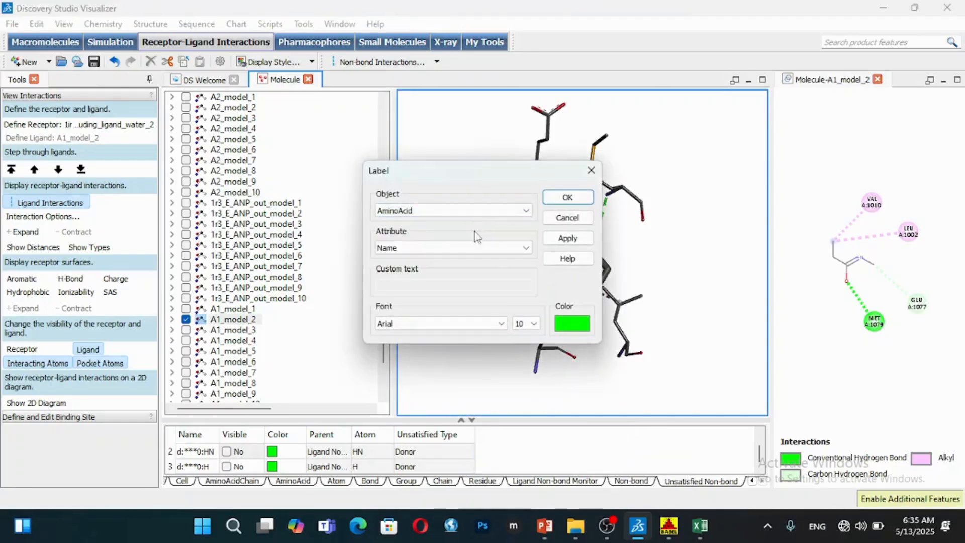
pyautogui.click(561, 330)
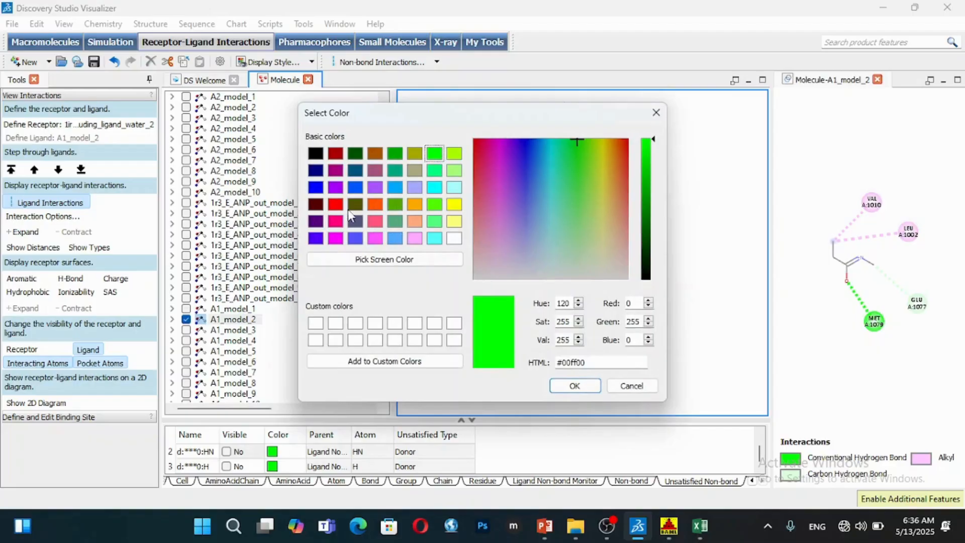
pyautogui.click(315, 154)
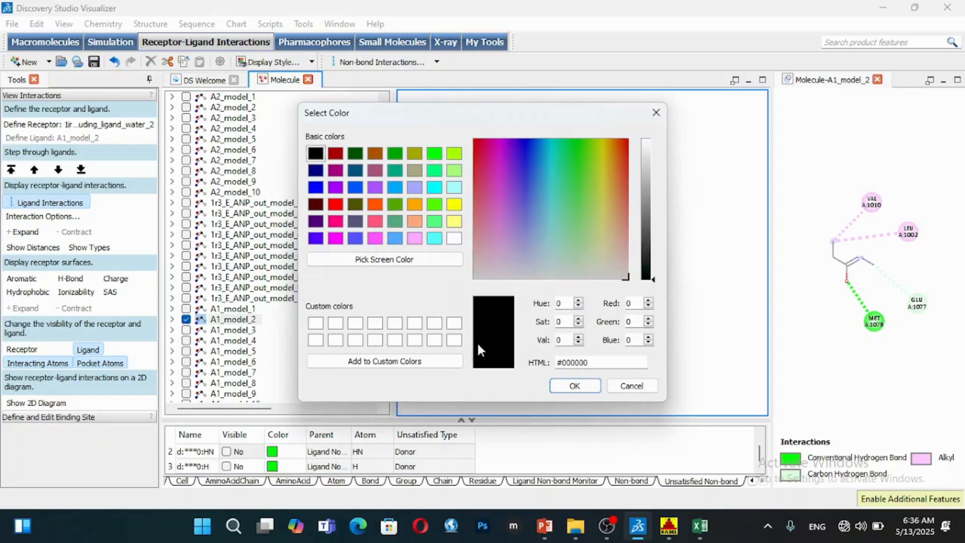
pyautogui.click(588, 386)
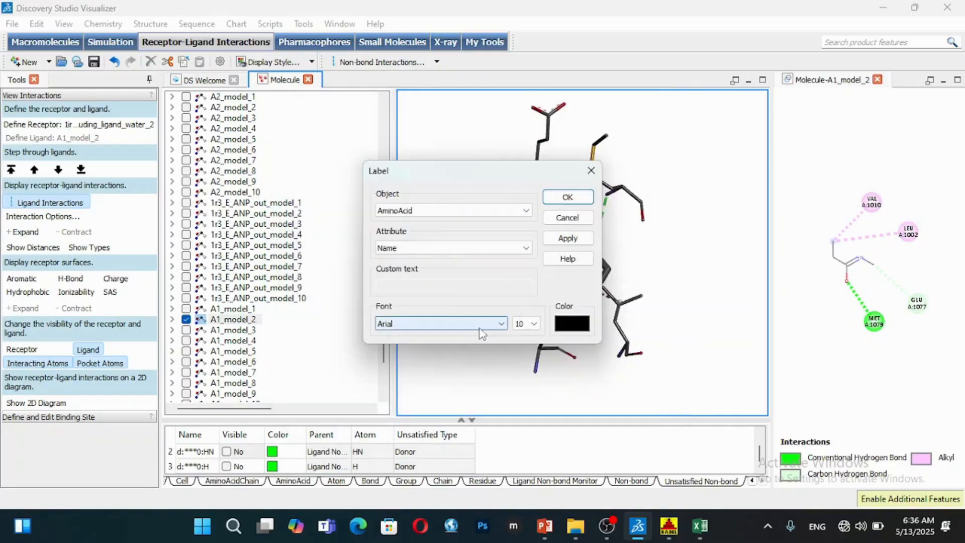
# Set the label font to Arial Rounded MT Bold, size 11, and apply the amino acid labels to the 3D view.
pyautogui.click(485, 324)
pyautogui.click(502, 418)
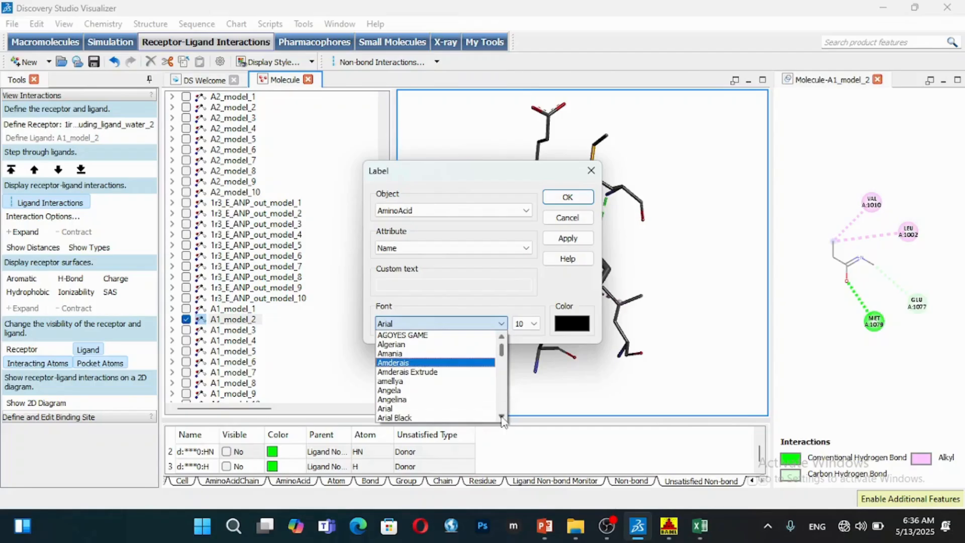
pyautogui.click(501, 419)
pyautogui.click(501, 418)
pyautogui.click(502, 419)
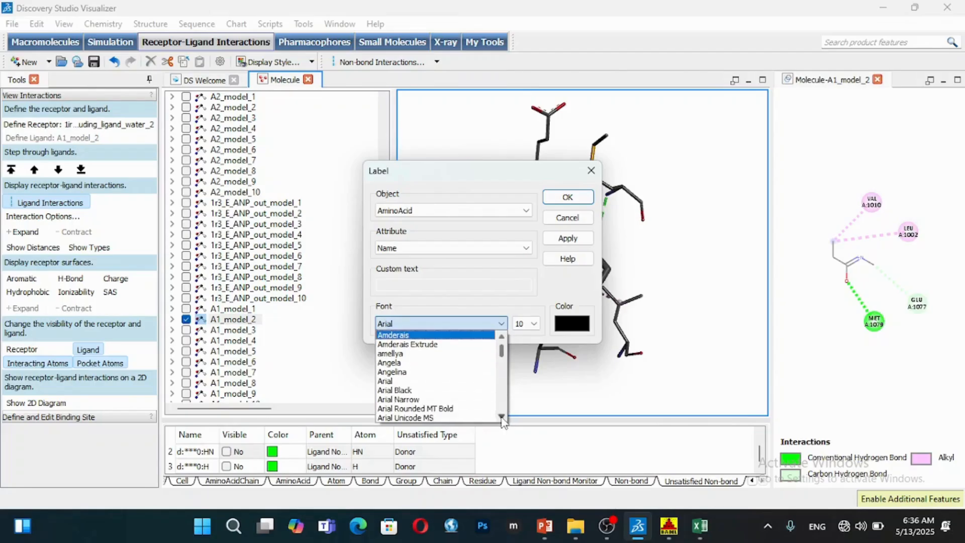
pyautogui.click(438, 409)
pyautogui.click(523, 324)
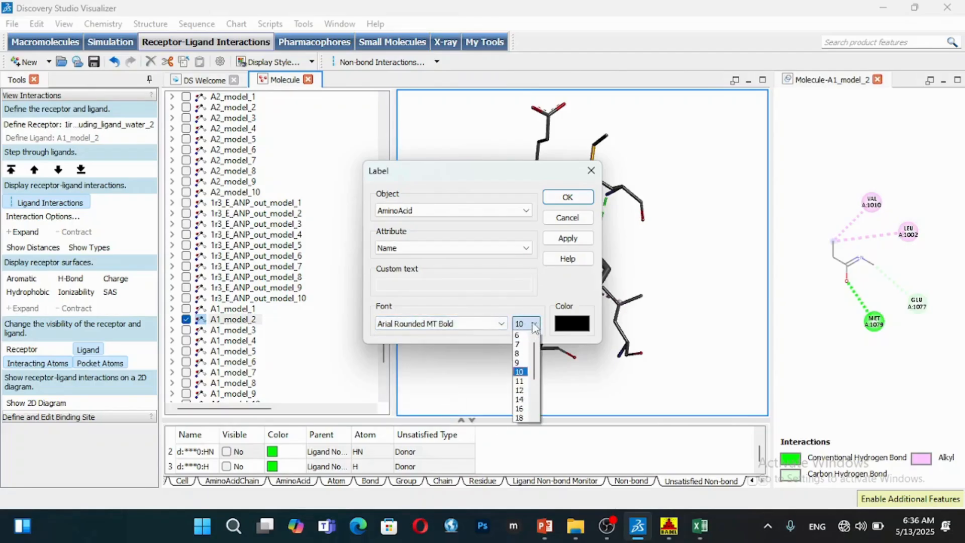
pyautogui.click(520, 380)
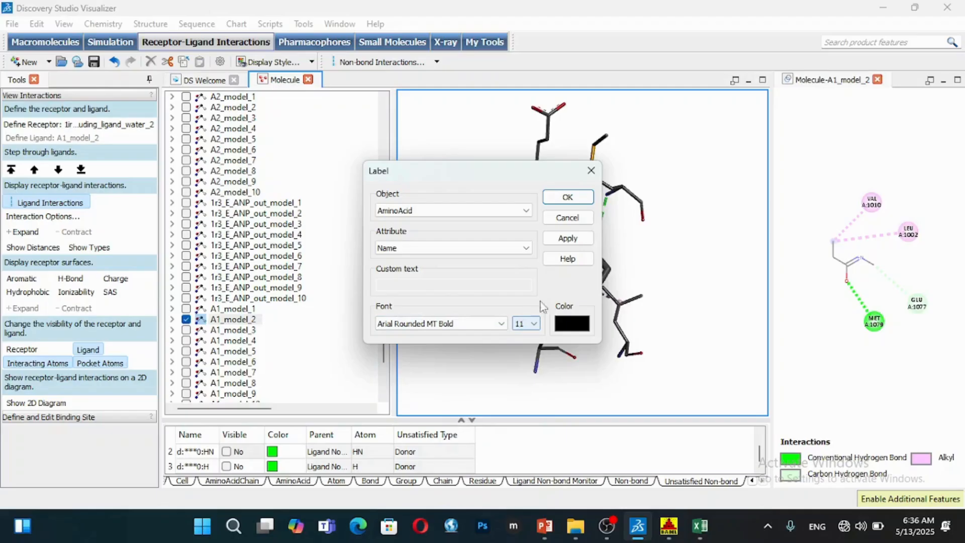
pyautogui.click(563, 240)
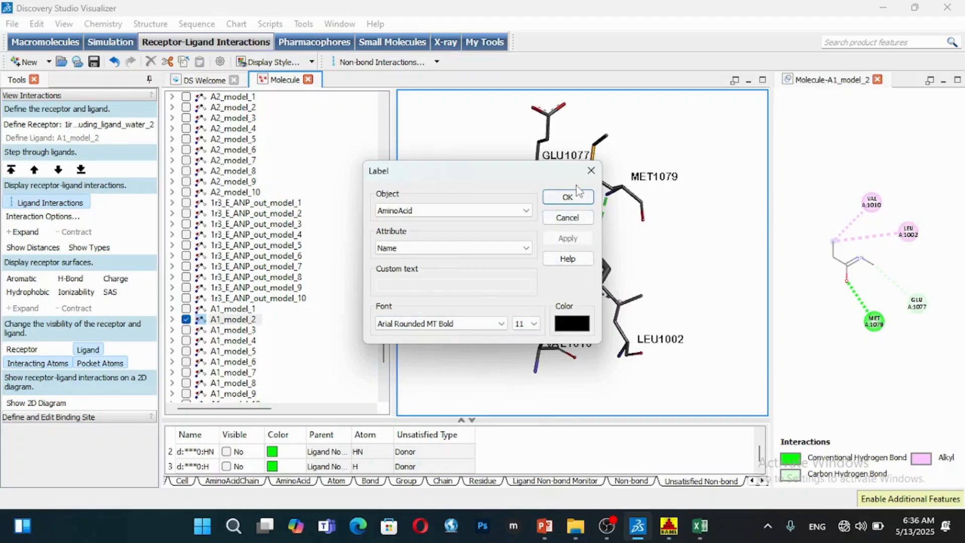
pyautogui.click(591, 172)
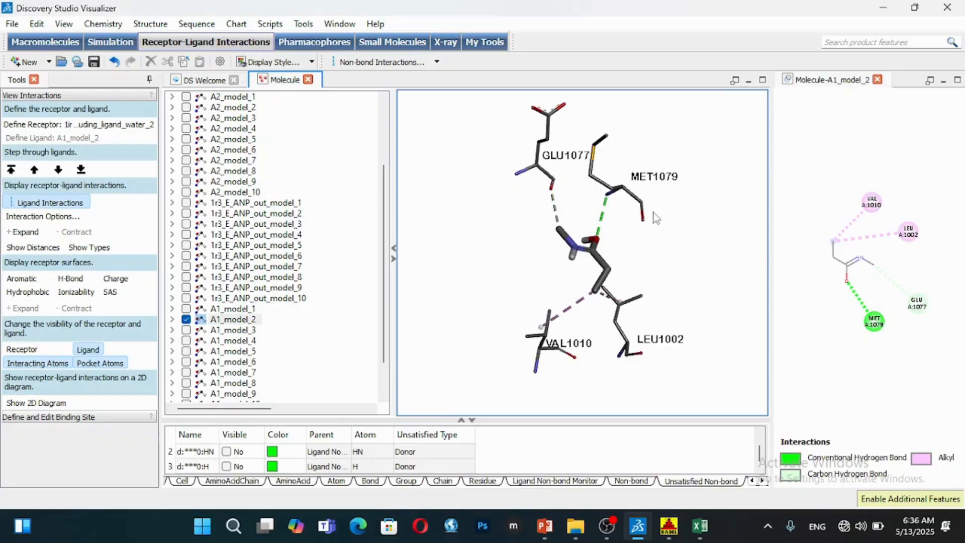
# Highlight the MET1079, GLU1077 and LEU1002 interactions in the 2D diagram to compare them with the 3D view, and clear the selection.
pyautogui.click(859, 303)
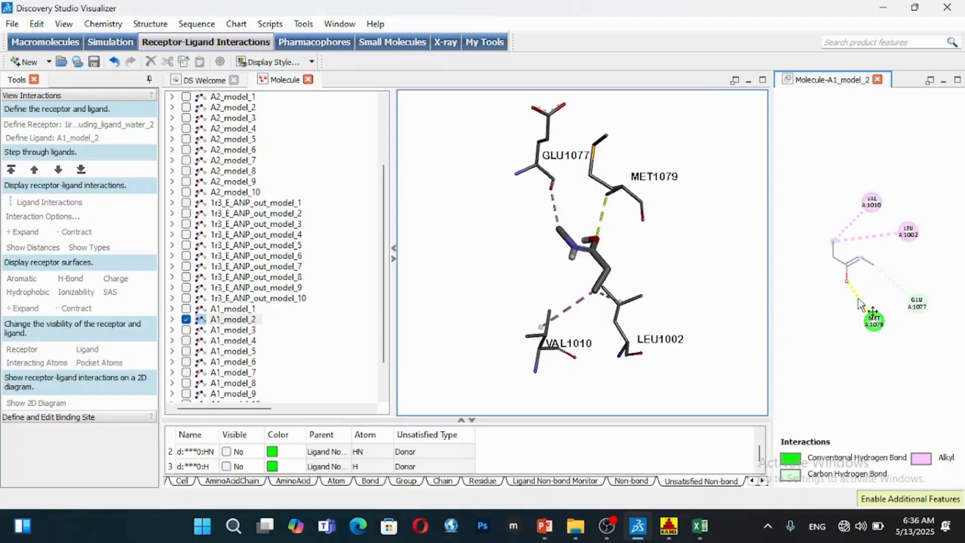
pyautogui.click(860, 303)
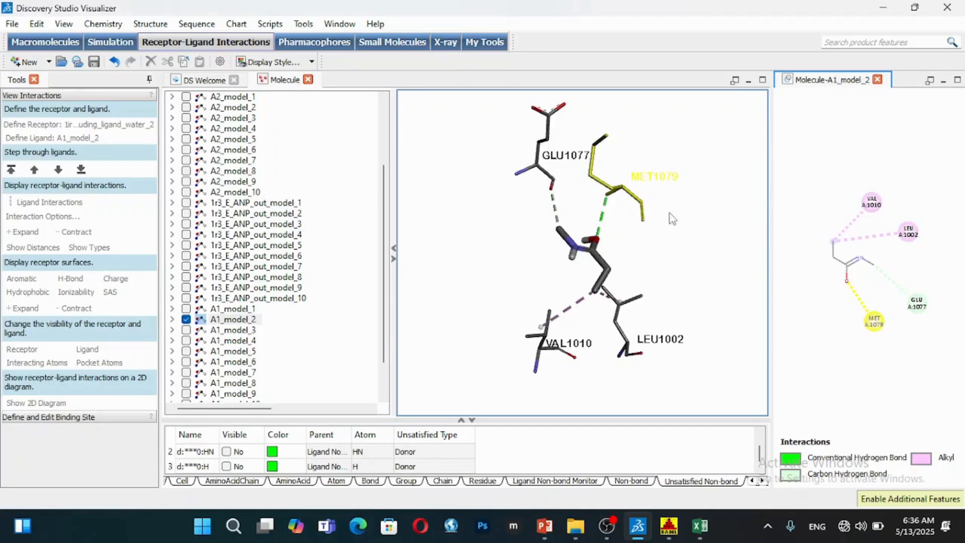
pyautogui.click(905, 299)
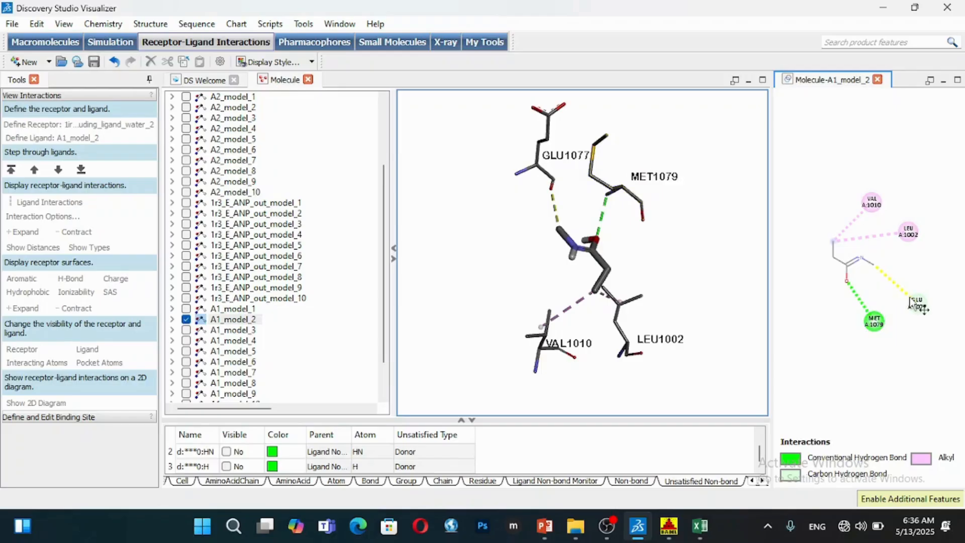
pyautogui.click(920, 307)
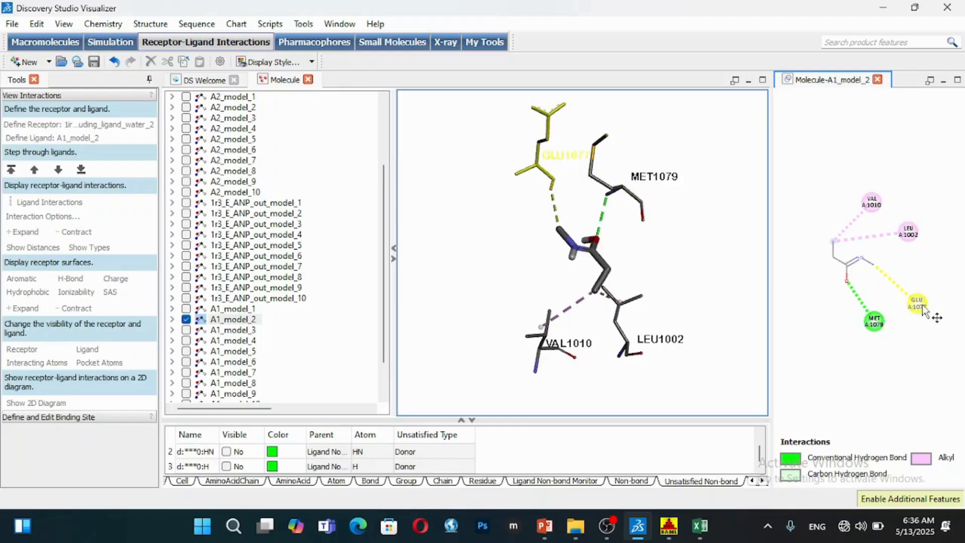
pyautogui.click(907, 231)
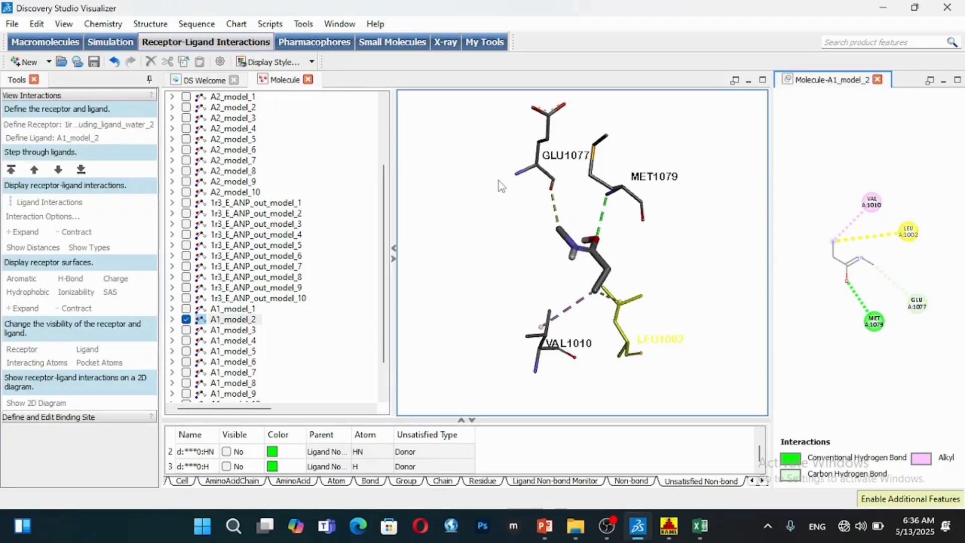
pyautogui.click(735, 244)
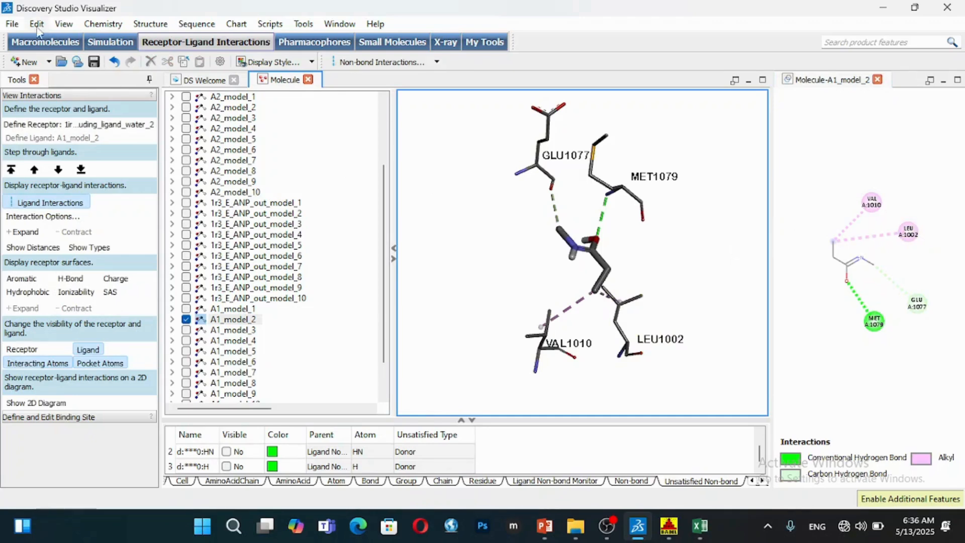
# Start saving the 3D view under a new name in the Molecular Docking antidiabetic research folder in Downloads.
pyautogui.click(12, 24)
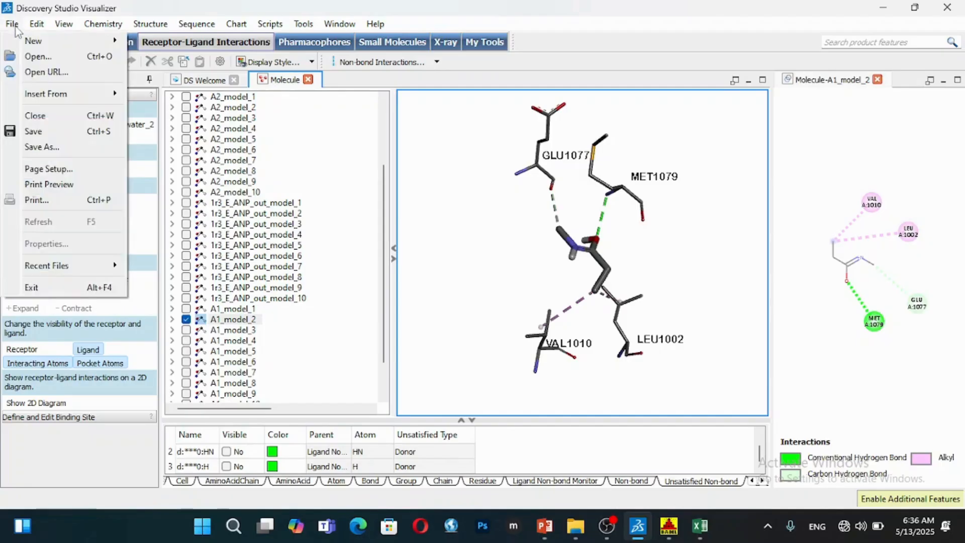
pyautogui.click(69, 148)
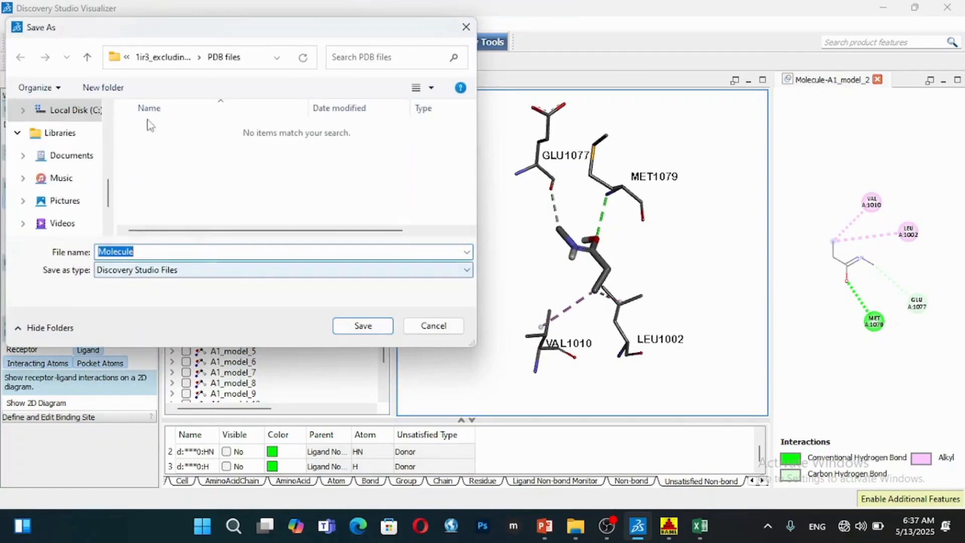
pyautogui.scroll(5, 110, 130)
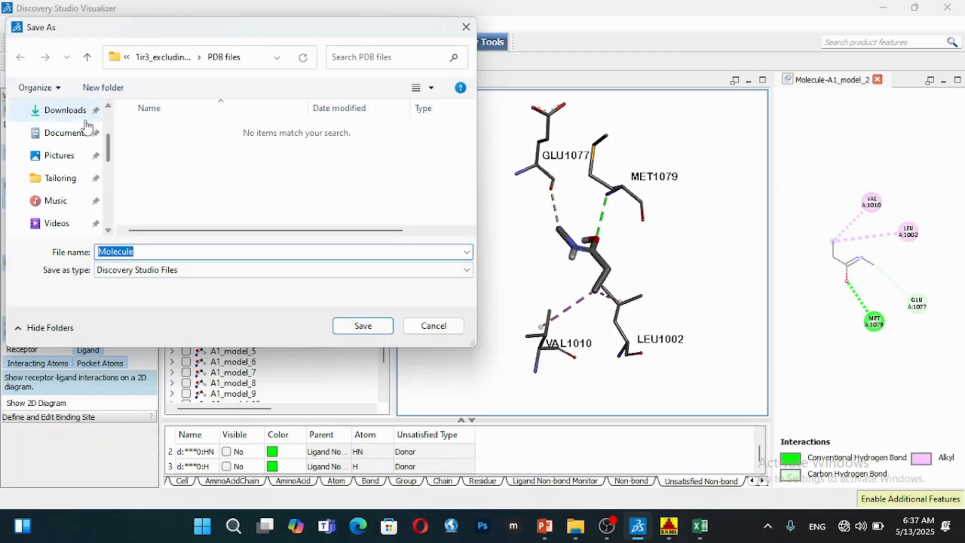
pyautogui.scroll(3, 101, 151)
pyautogui.click(81, 206)
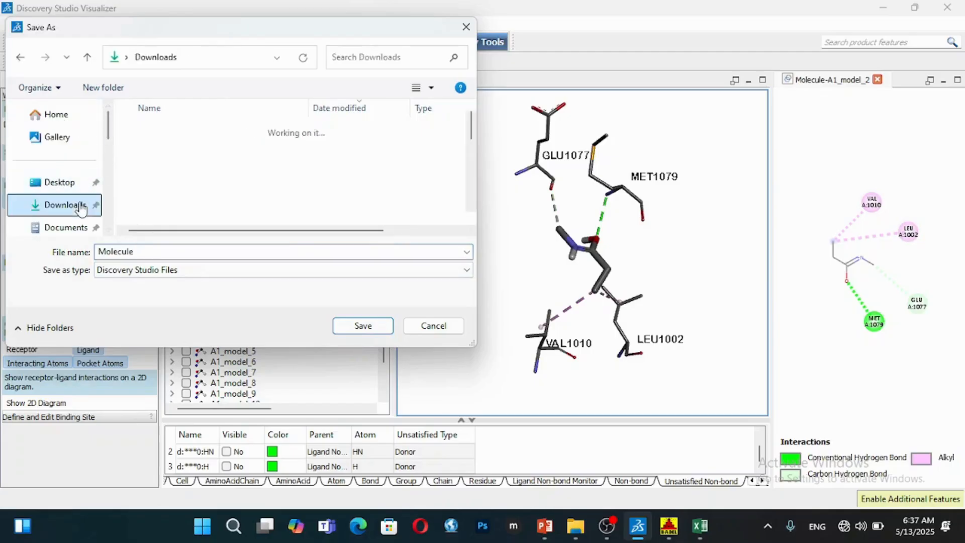
pyautogui.click(241, 208)
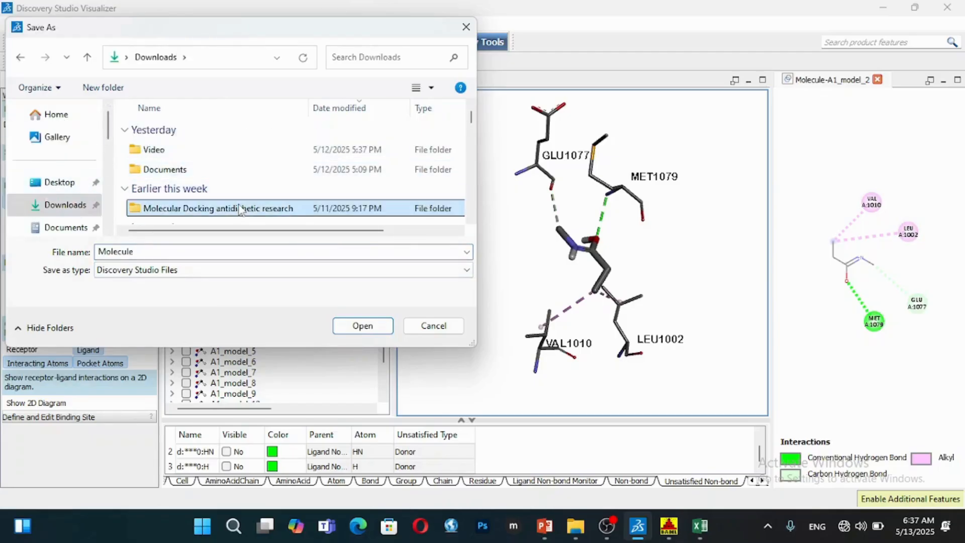
pyautogui.doubleClick(240, 209)
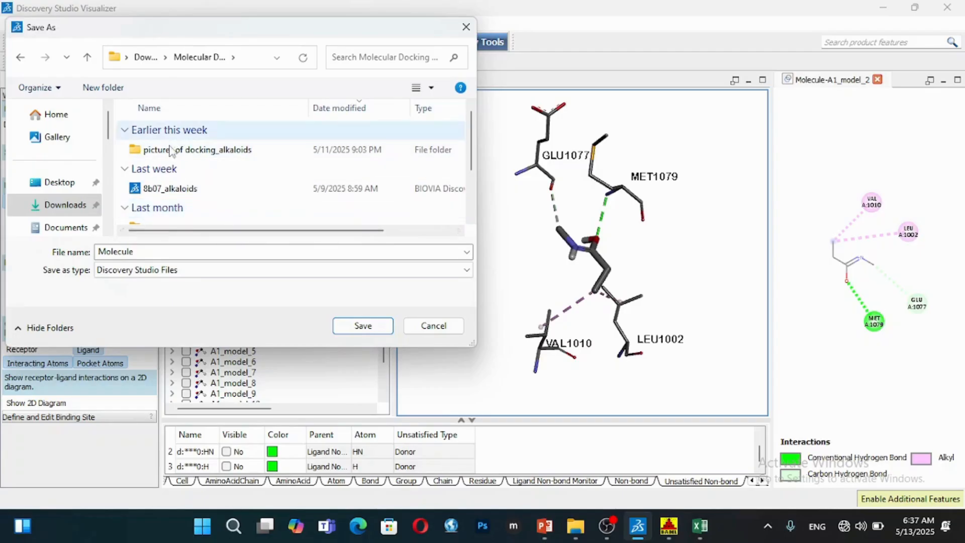
# Replace the suggested file name with 3d_visuals_A1 for the saved 3D view.
pyautogui.doubleClick(218, 253)
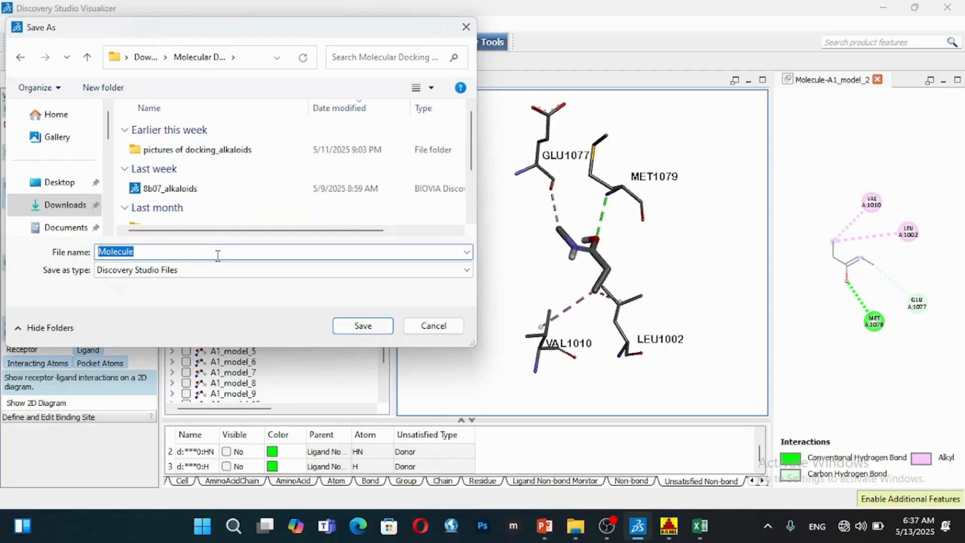
pyautogui.press('BackSpace')
pyautogui.write('3')
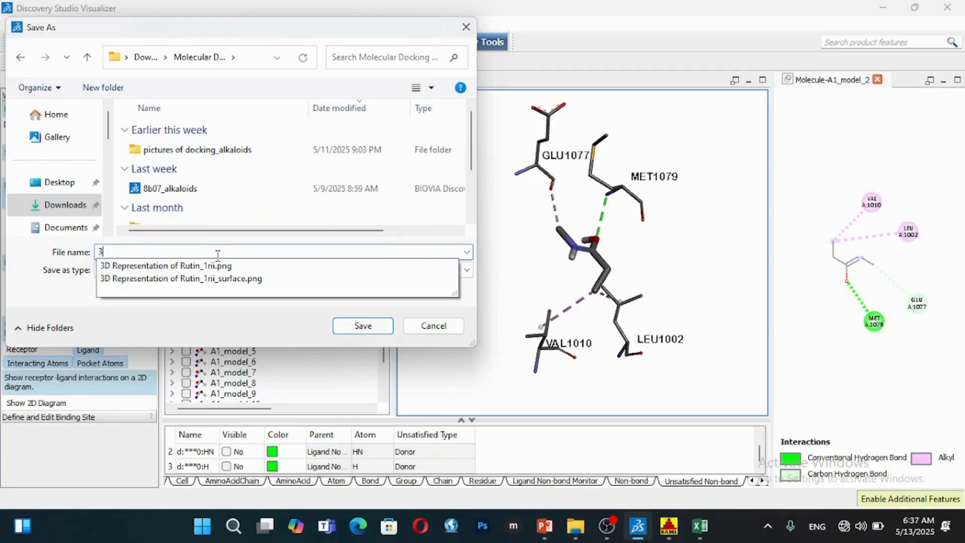
pyautogui.write('d_')
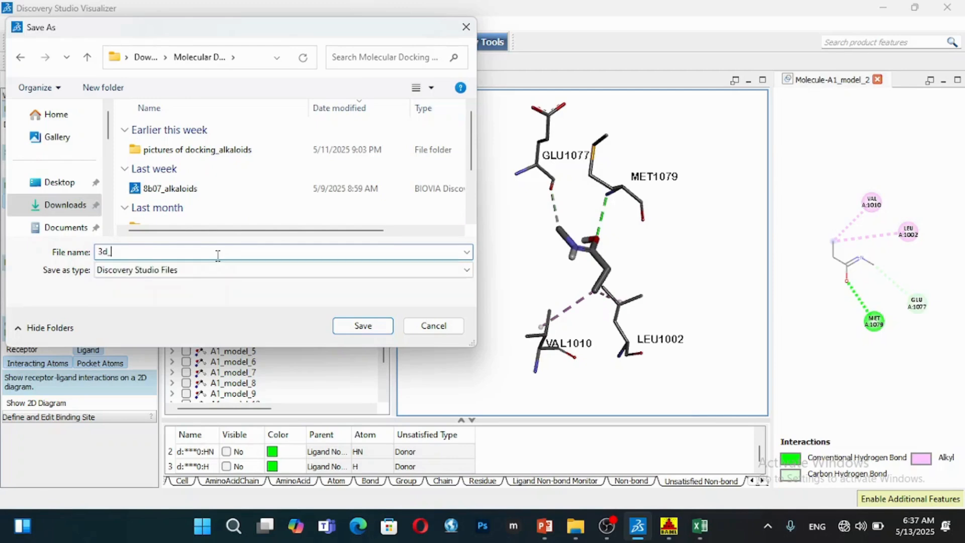
pyautogui.write('vis')
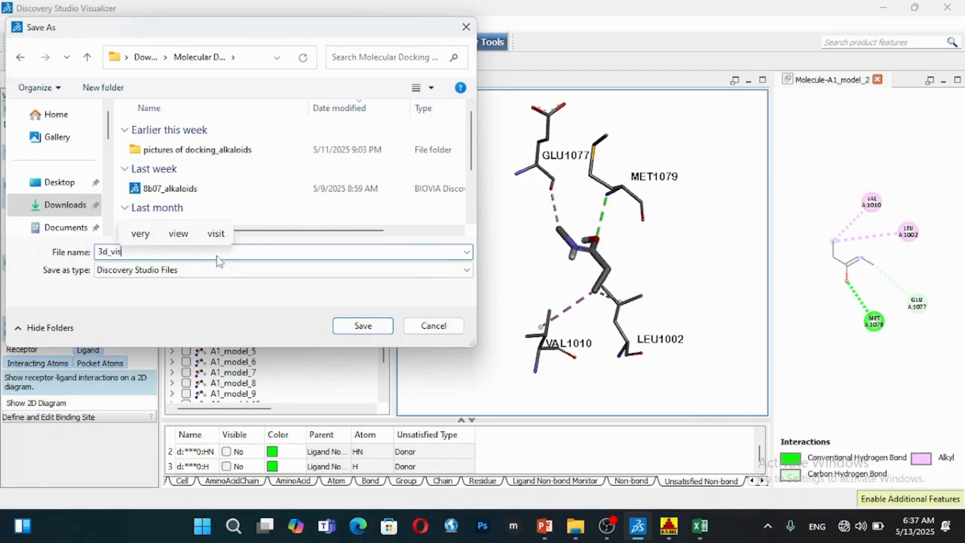
pyautogui.write('uals_')
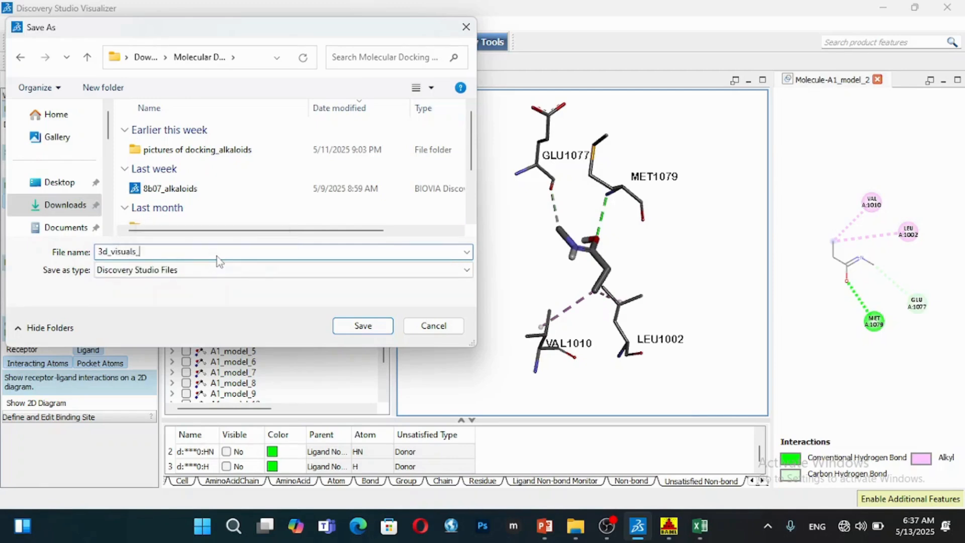
pyautogui.write('A')
pyautogui.write('1')
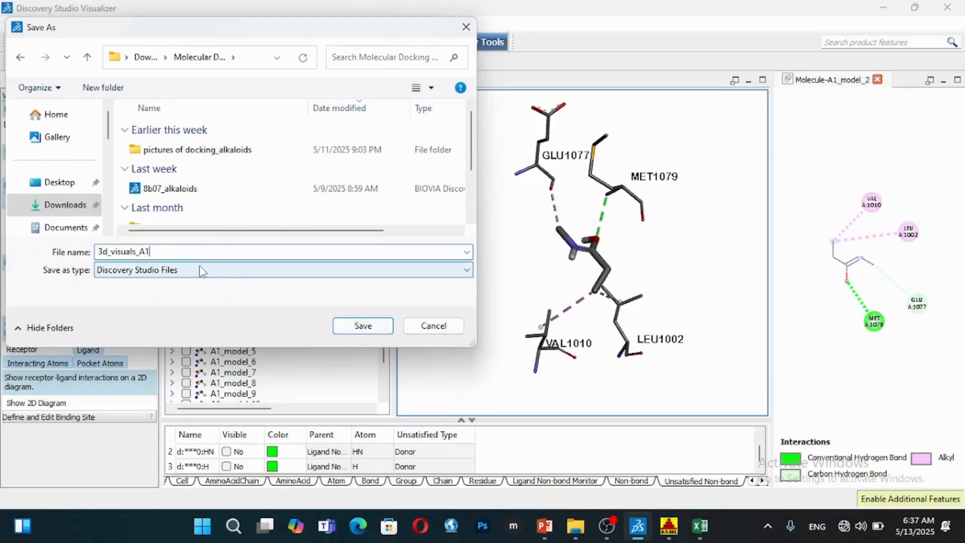
# Choose Image Files as the save type and save the 3D view with a width of 1000 pixels, keeping the aspect ratio.
pyautogui.click(201, 267)
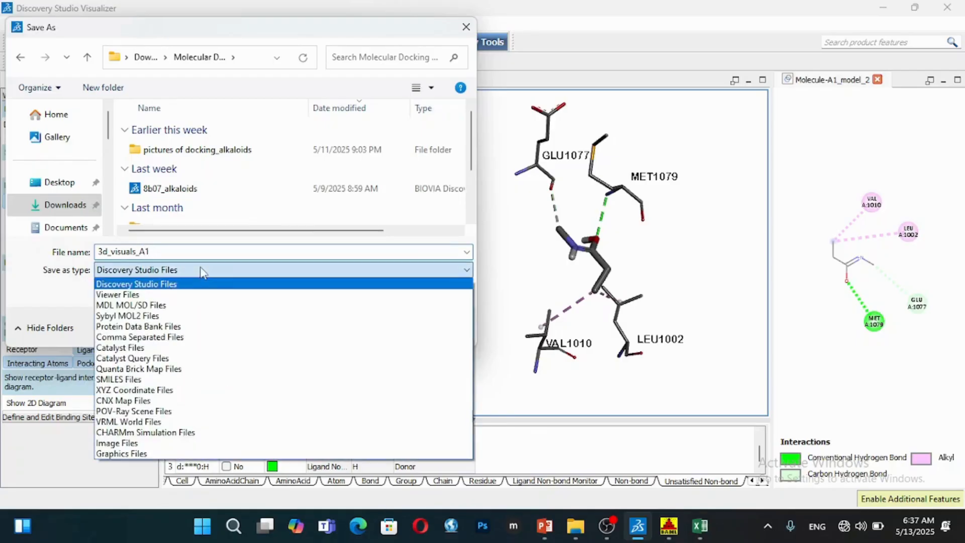
pyautogui.click(183, 446)
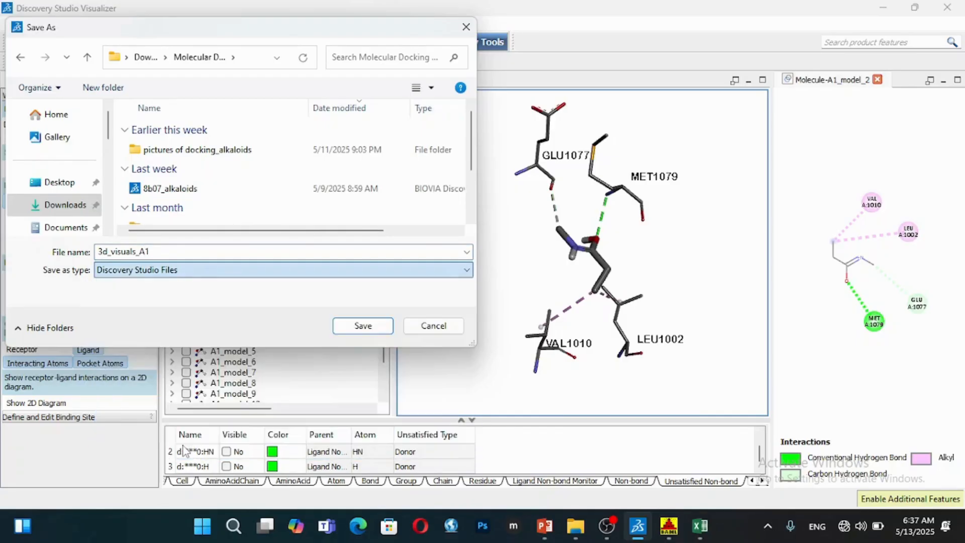
pyautogui.click(362, 326)
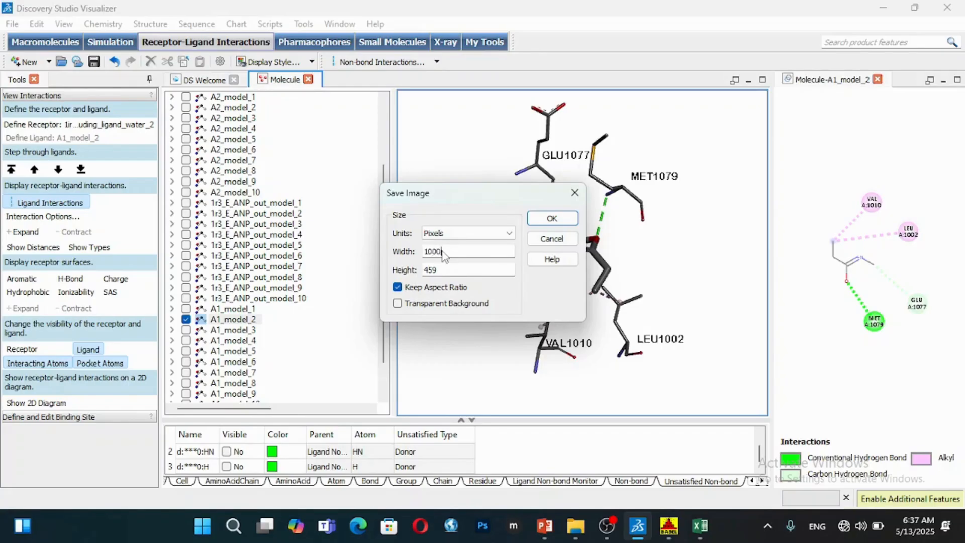
pyautogui.click(546, 219)
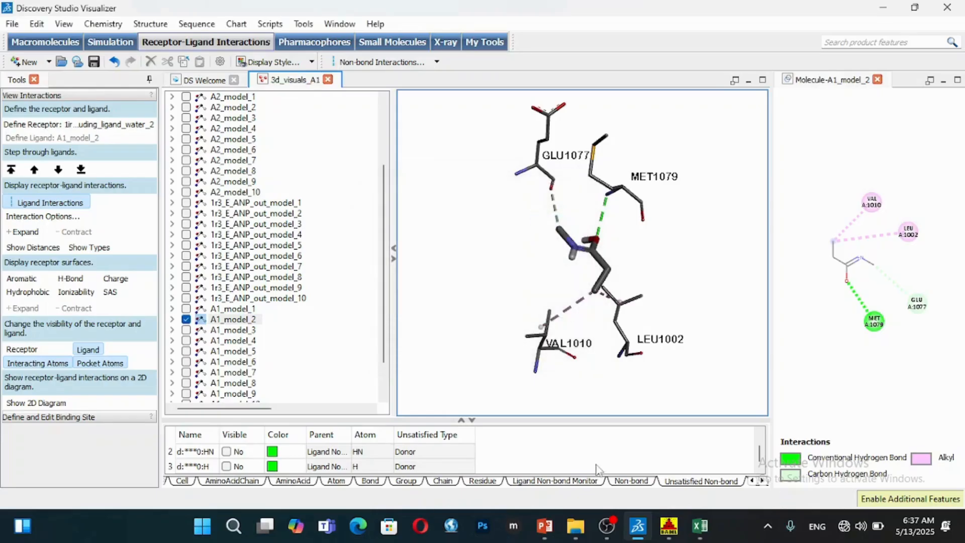
# Preview the saved 3d_visuals_A1 image in the Molecular Docking antidiabetic research folder in File Explorer, and return to Discovery Studio Visualizer.
pyautogui.moveTo(574, 531)
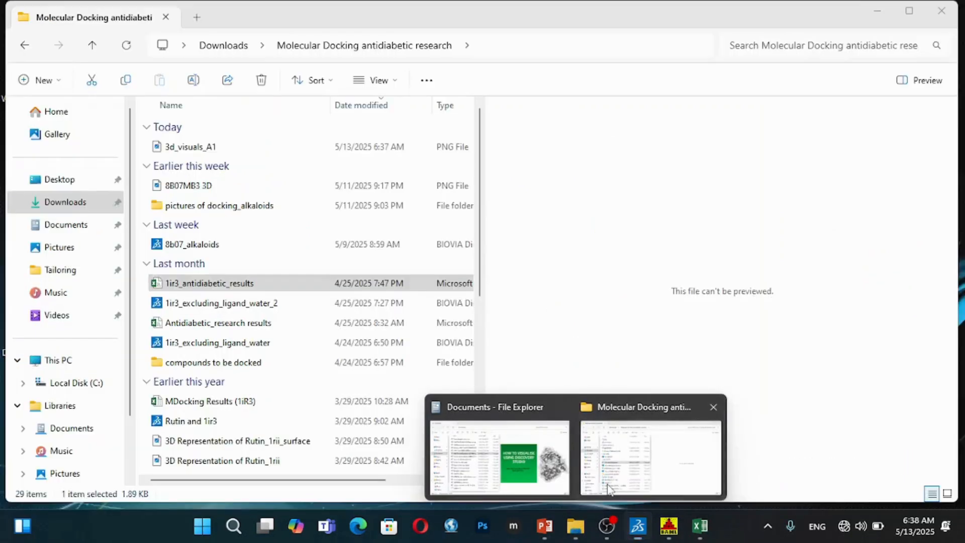
pyautogui.click(590, 458)
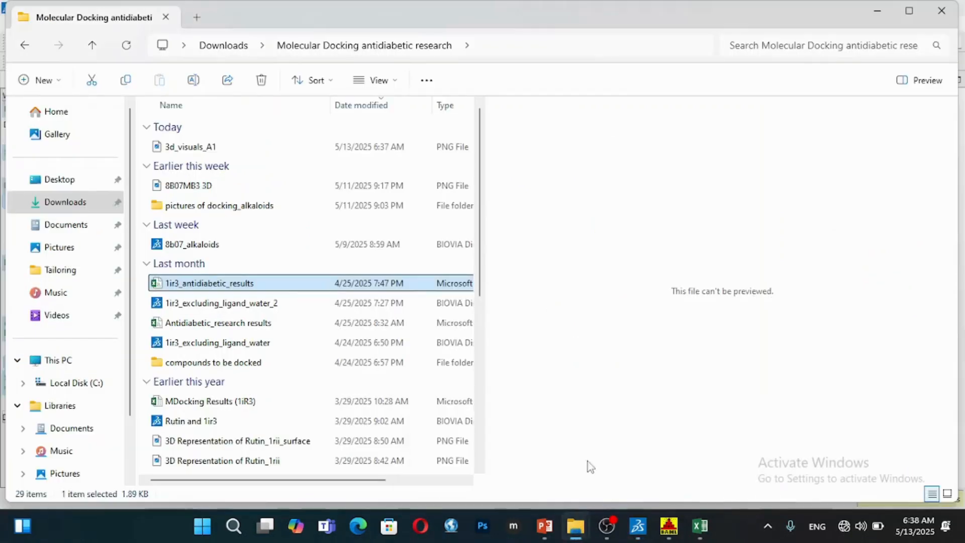
pyautogui.click(268, 152)
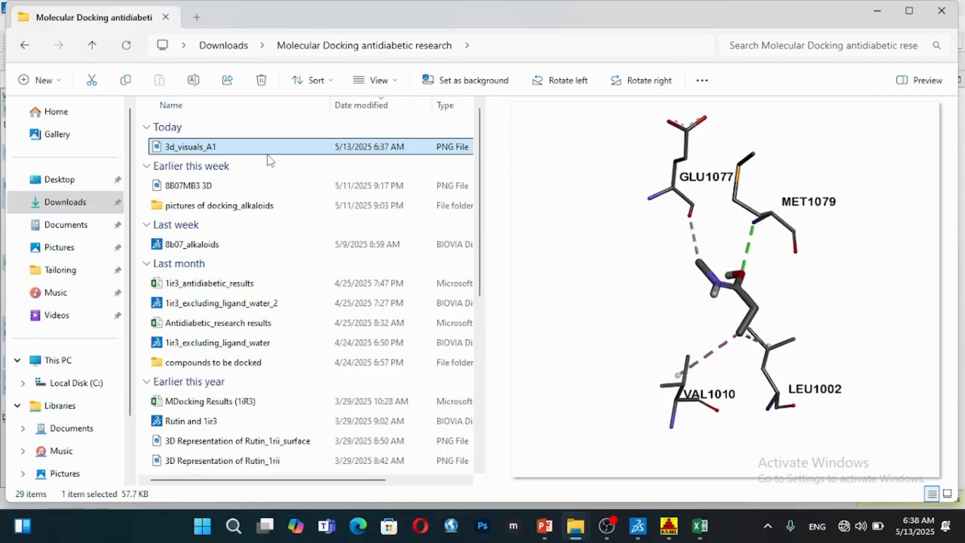
pyautogui.click(866, 15)
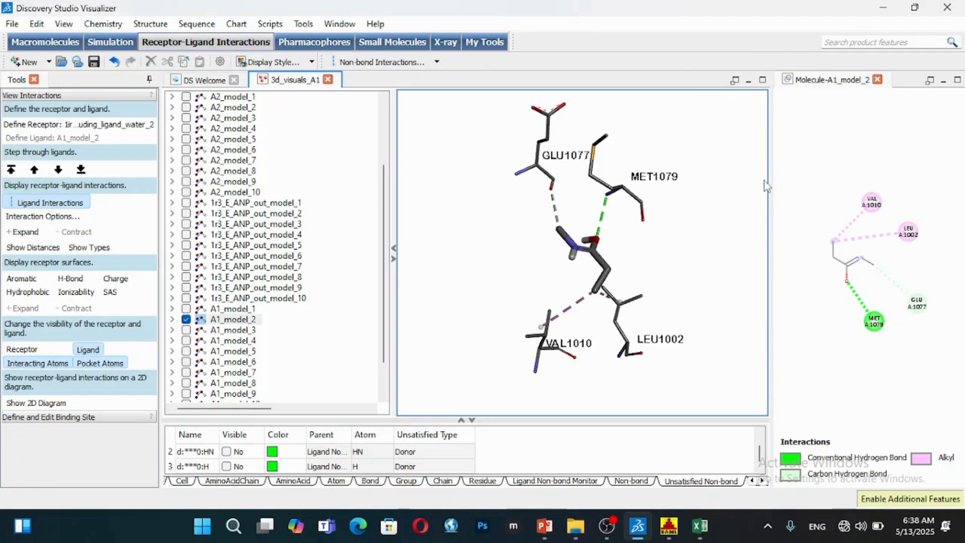
# Widen the 2D interaction diagram of A1_model_2 and open its atom display style settings.
pyautogui.moveTo(773, 179); pyautogui.dragTo(634, 180)
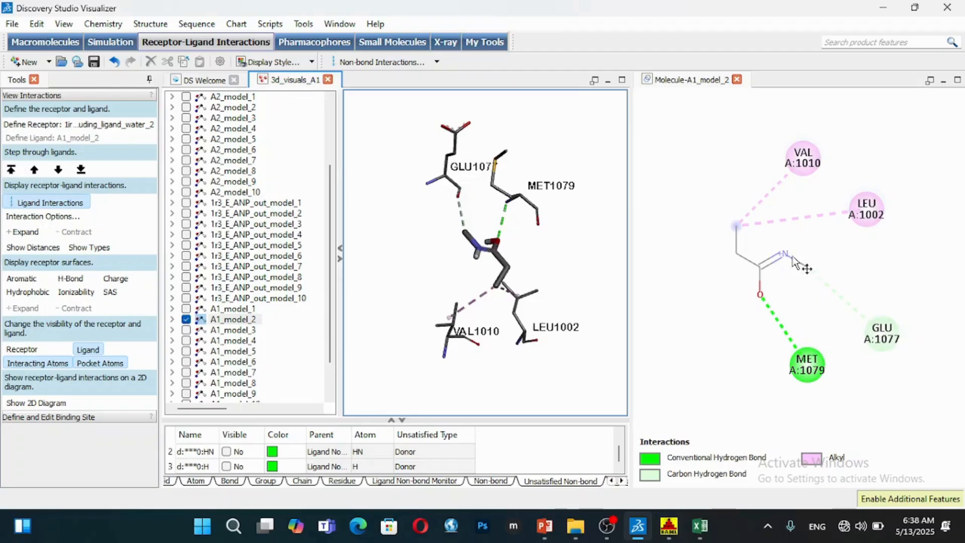
pyautogui.rightClick(733, 190)
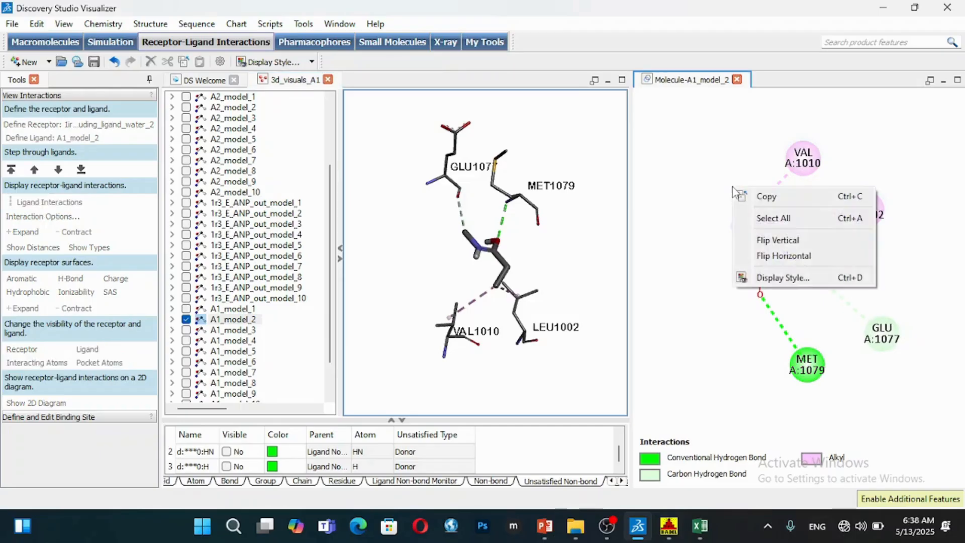
pyautogui.click(769, 278)
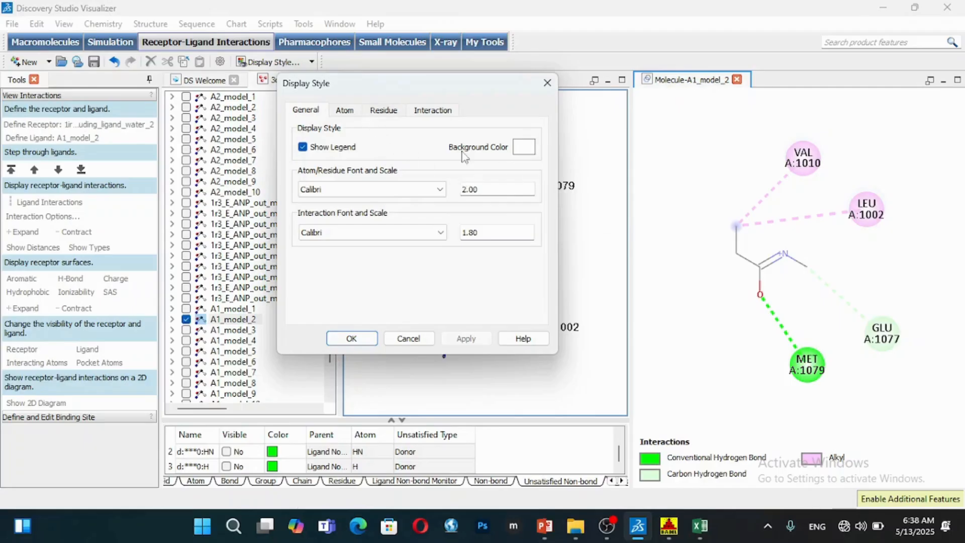
pyautogui.click(345, 110)
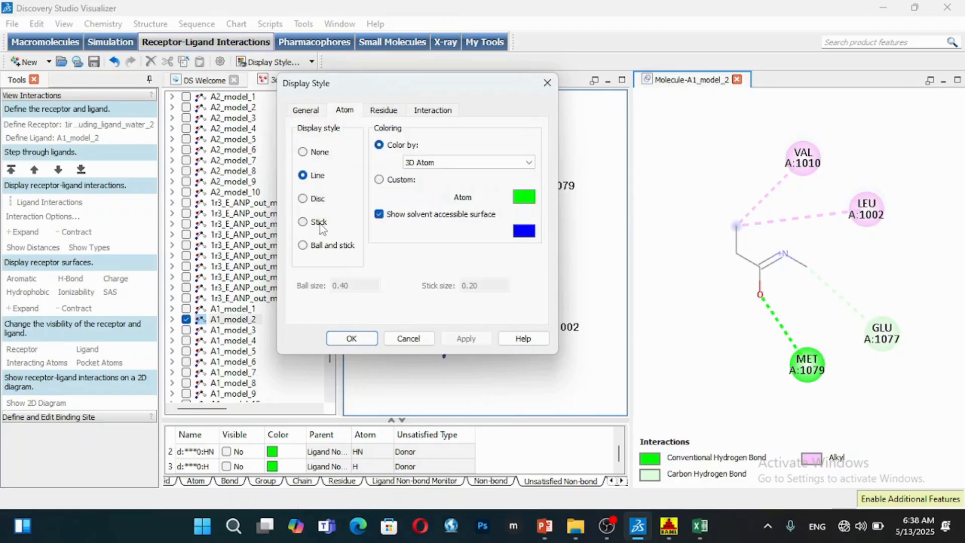
# Preview the Disc and Stick atom styles on the ligand in the 2D diagram, and apply Ball and stick.
pyautogui.click(304, 199)
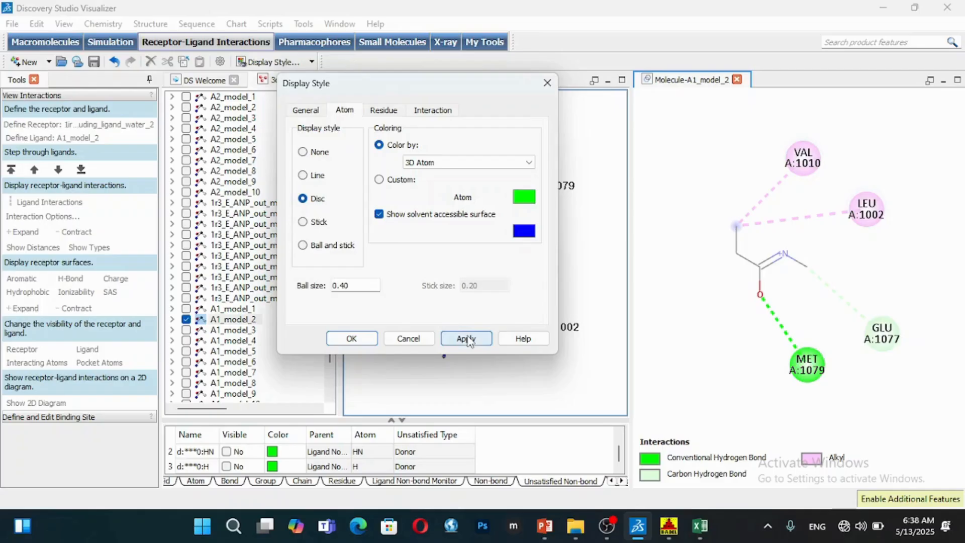
pyautogui.click(467, 339)
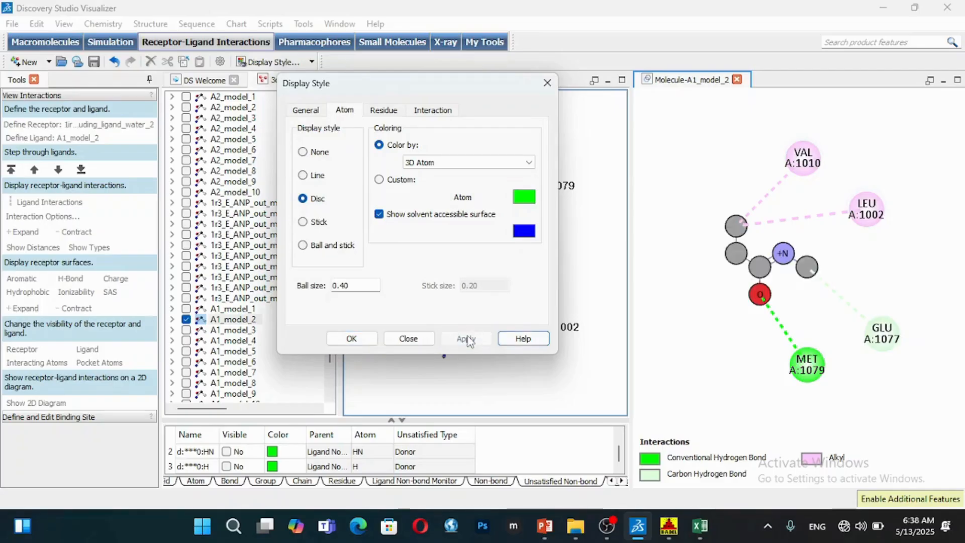
pyautogui.click(303, 222)
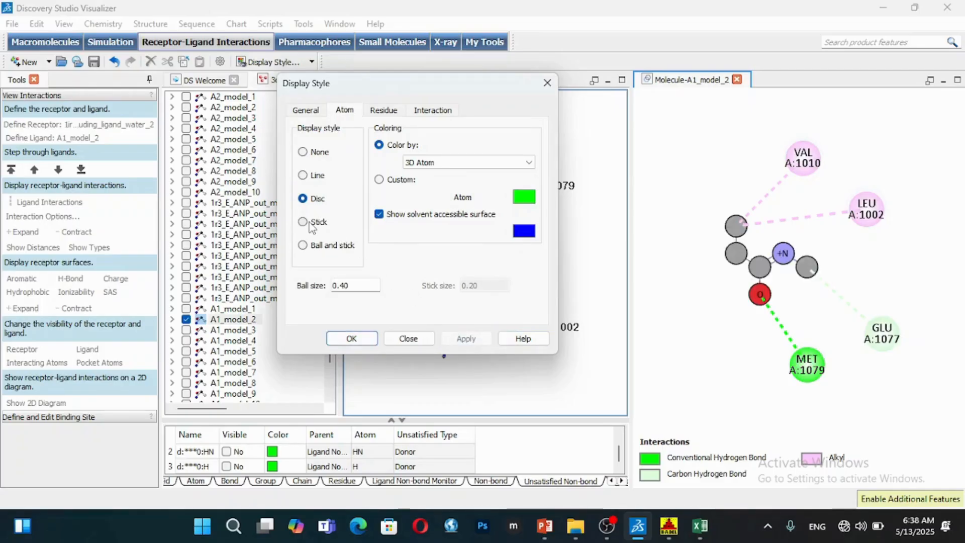
pyautogui.click(468, 339)
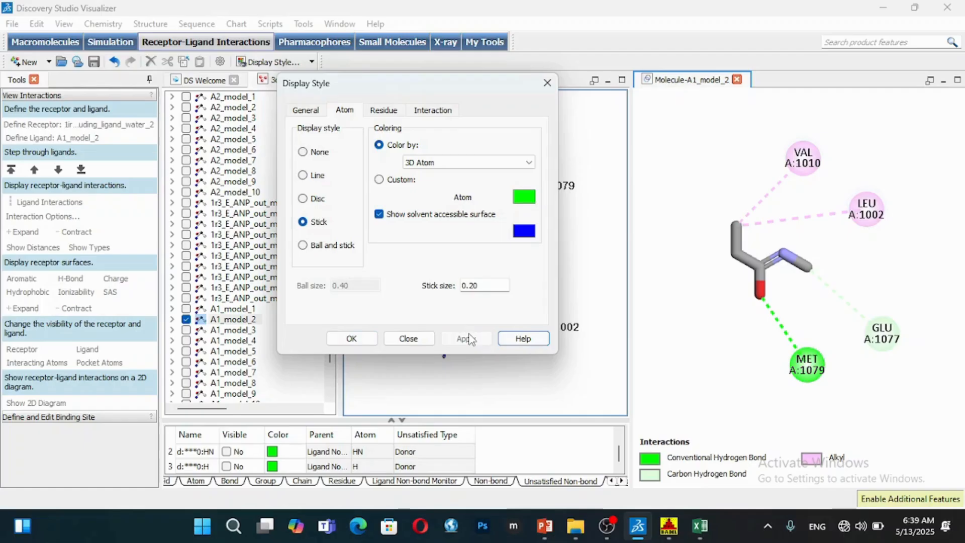
pyautogui.click(343, 250)
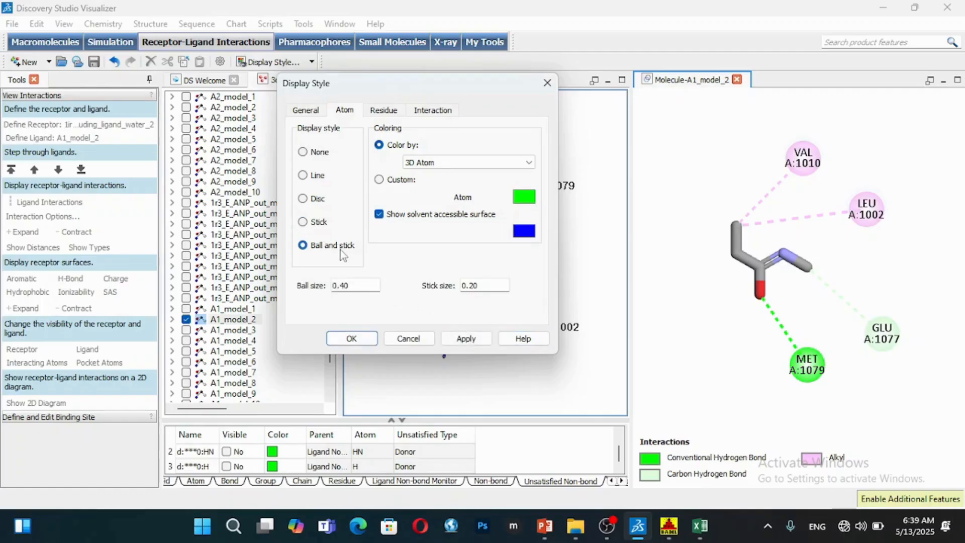
pyautogui.click(467, 339)
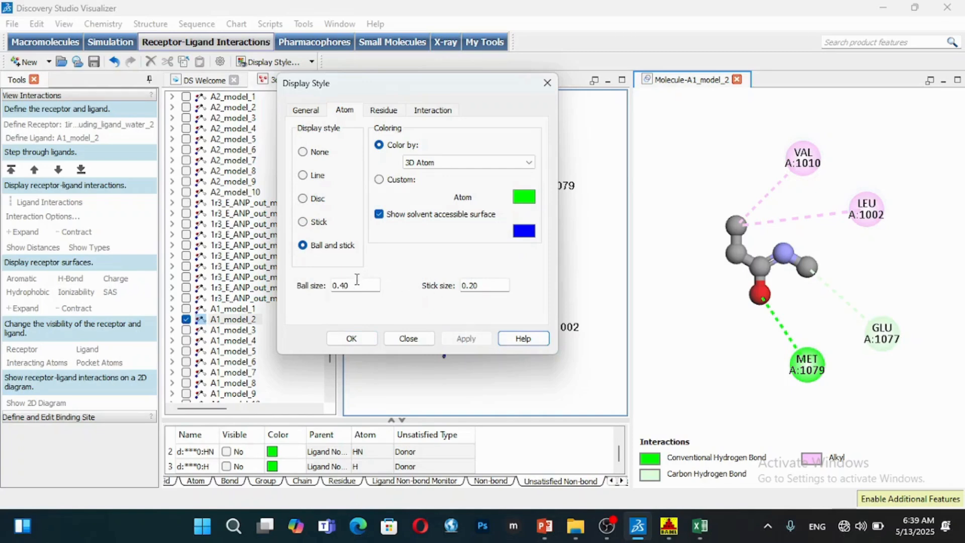
# Try a cyan (#55ffff) background color for the 2D diagram.
pyautogui.click(300, 110)
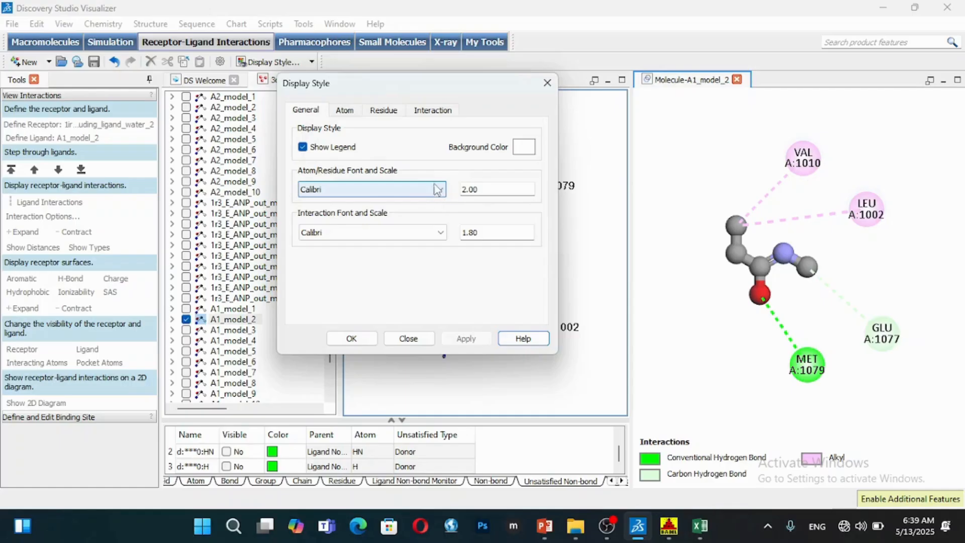
pyautogui.click(532, 147)
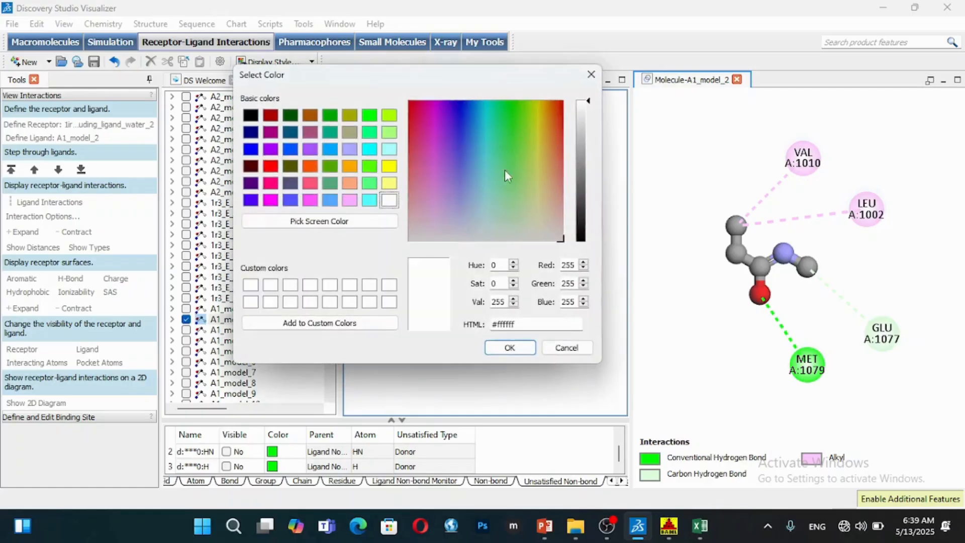
pyautogui.click(370, 200)
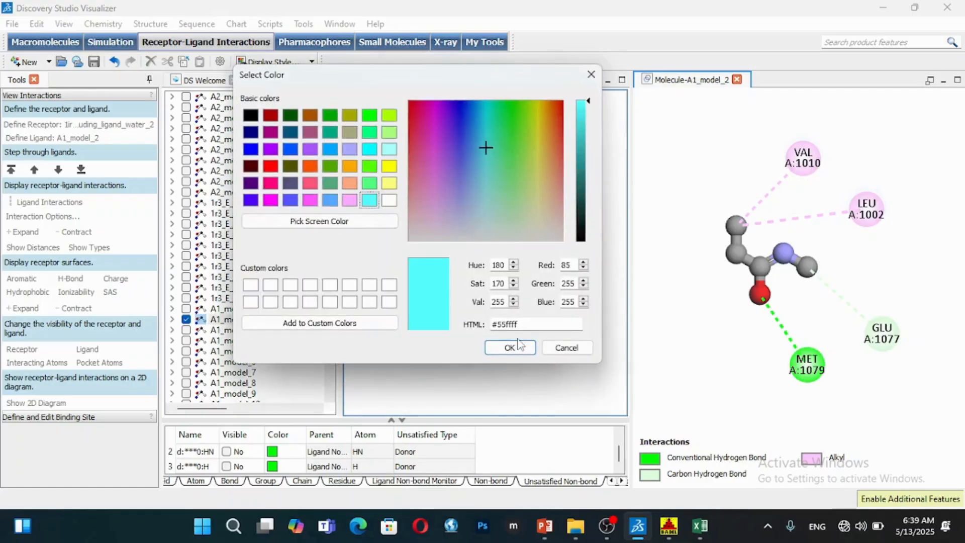
pyautogui.click(509, 347)
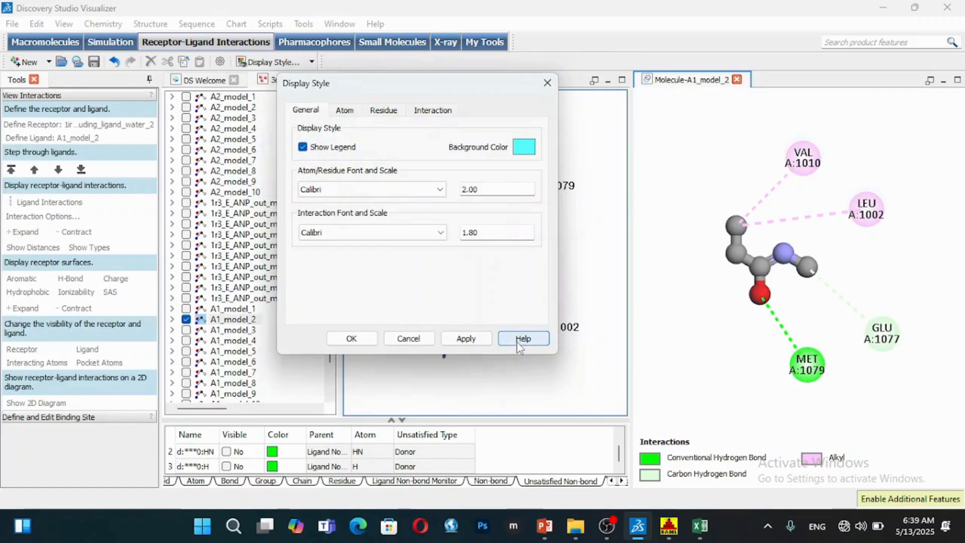
pyautogui.click(466, 339)
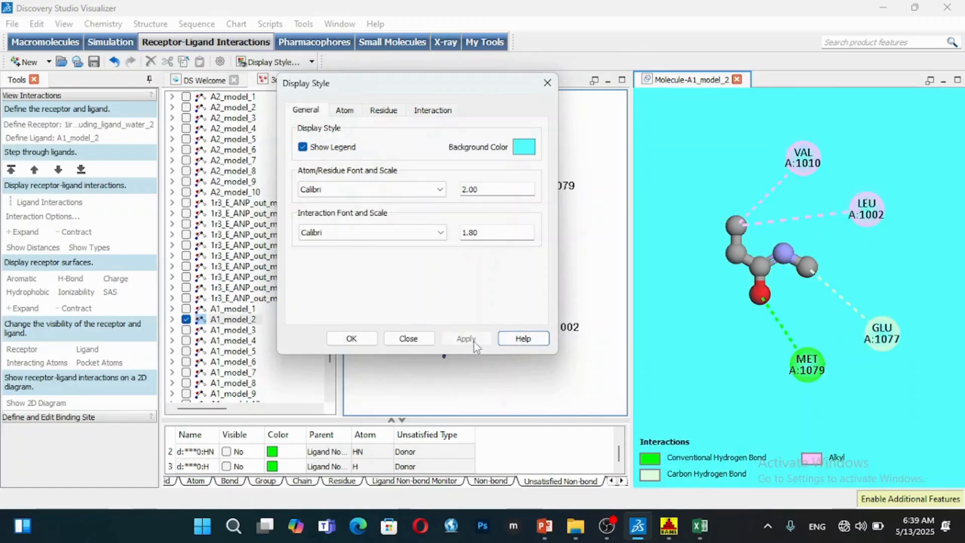
# Set the 2D diagram's background color back to white (#ffffff) and close the display style settings.
pyautogui.click(524, 146)
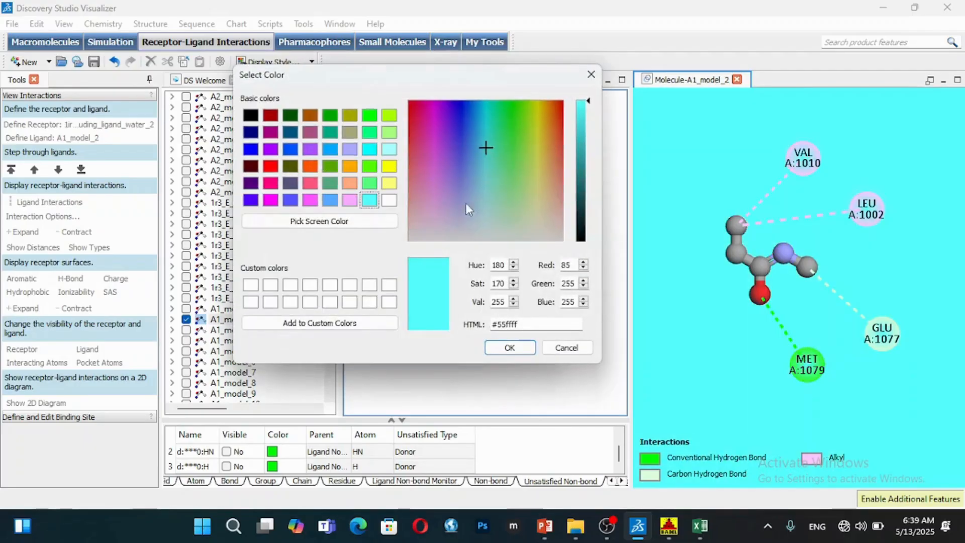
pyautogui.click(389, 201)
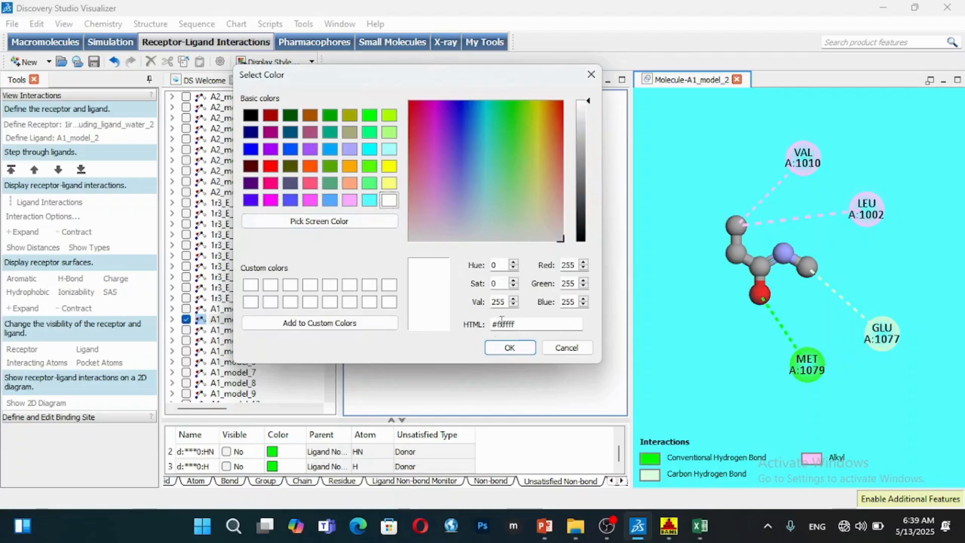
pyautogui.click(509, 347)
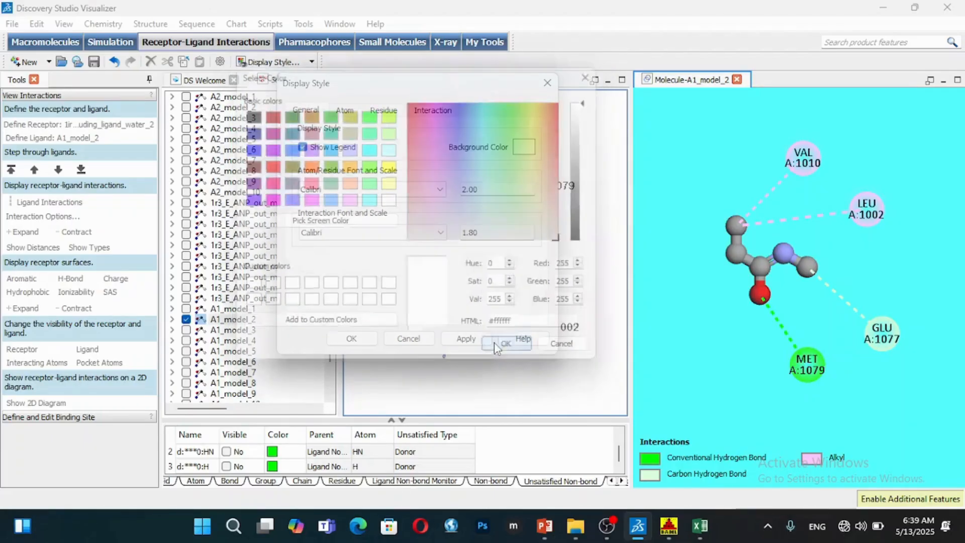
pyautogui.click(465, 338)
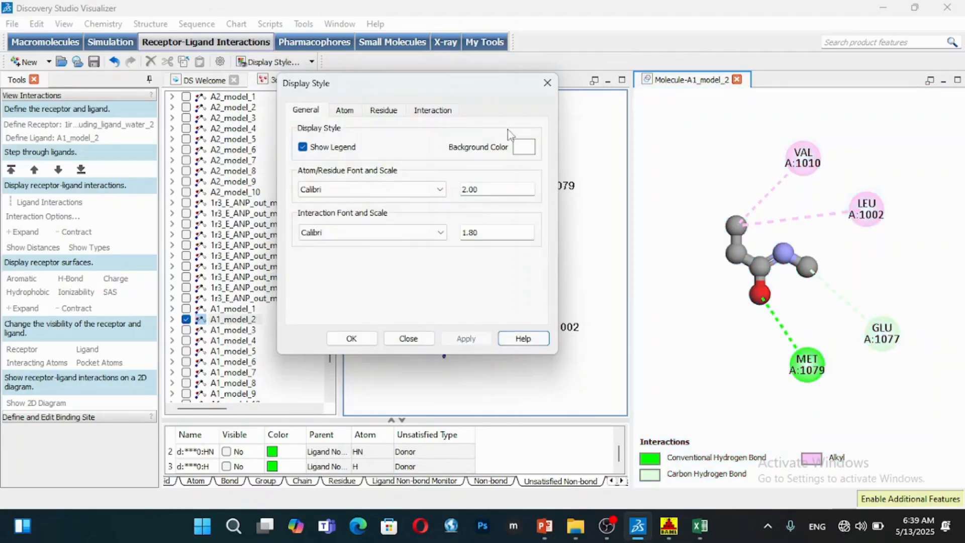
pyautogui.click(547, 82)
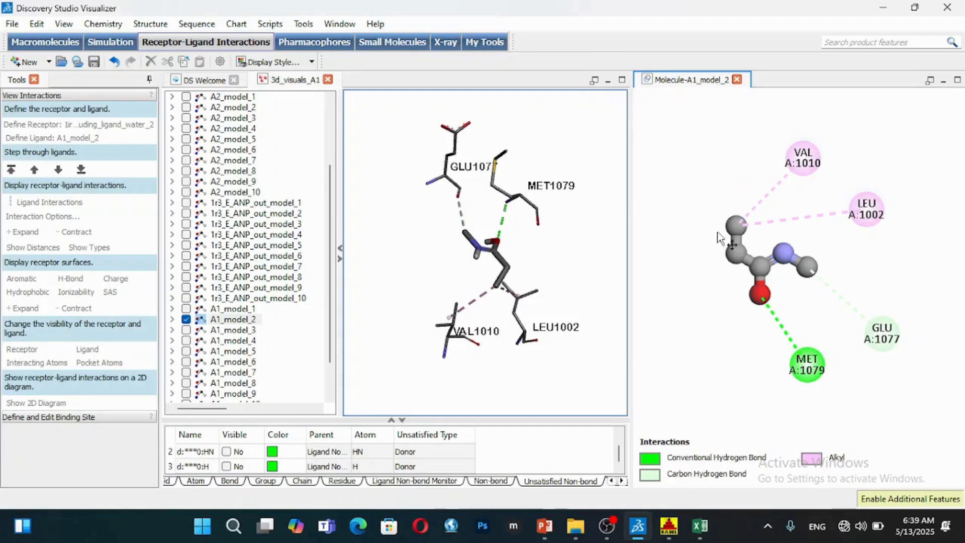
pyautogui.click(687, 193)
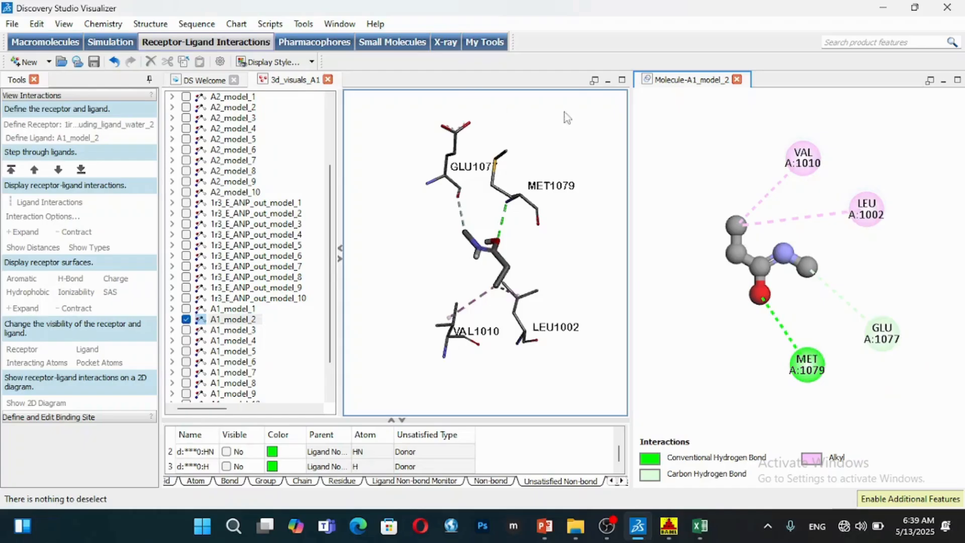
# Save the 2D interaction diagram as an image file named Molecule-A1_model_2 with a width of 1000 pixels, keeping the aspect ratio.
pyautogui.click(607, 141)
pyautogui.click(681, 148)
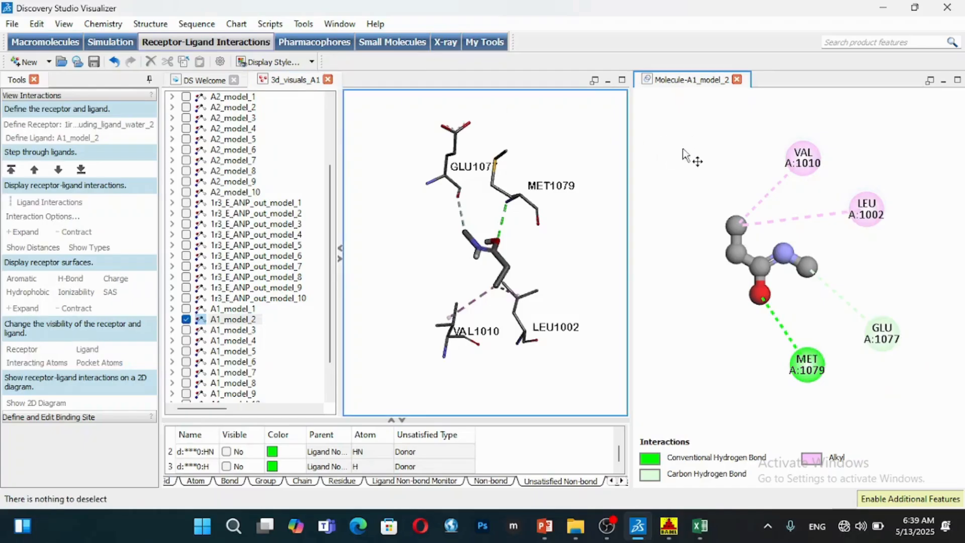
pyautogui.click(11, 24)
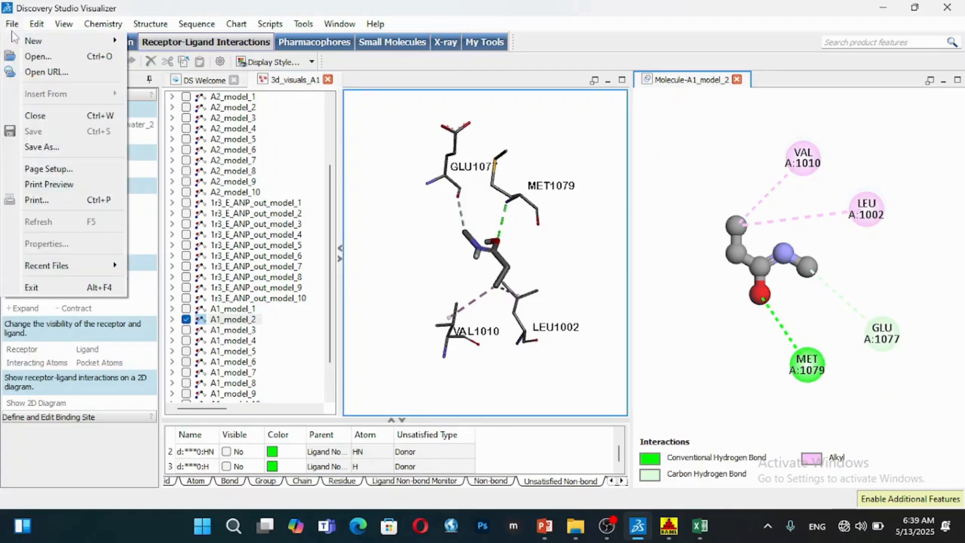
pyautogui.click(71, 152)
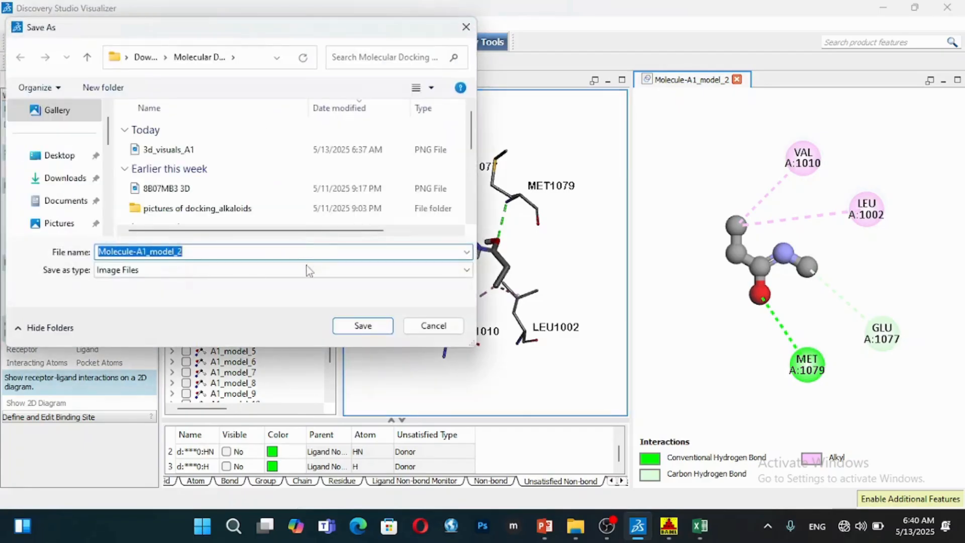
pyautogui.click(308, 269)
pyautogui.click(300, 283)
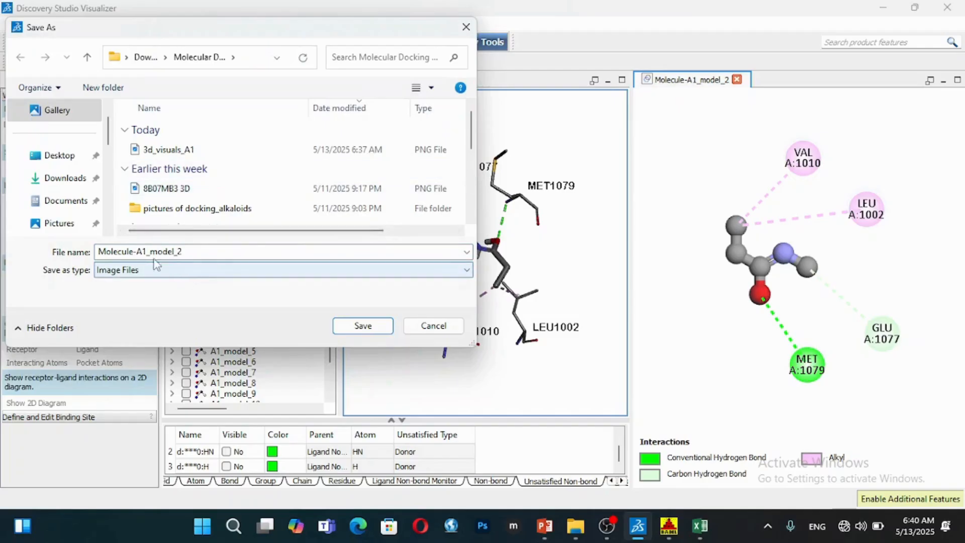
pyautogui.click(362, 326)
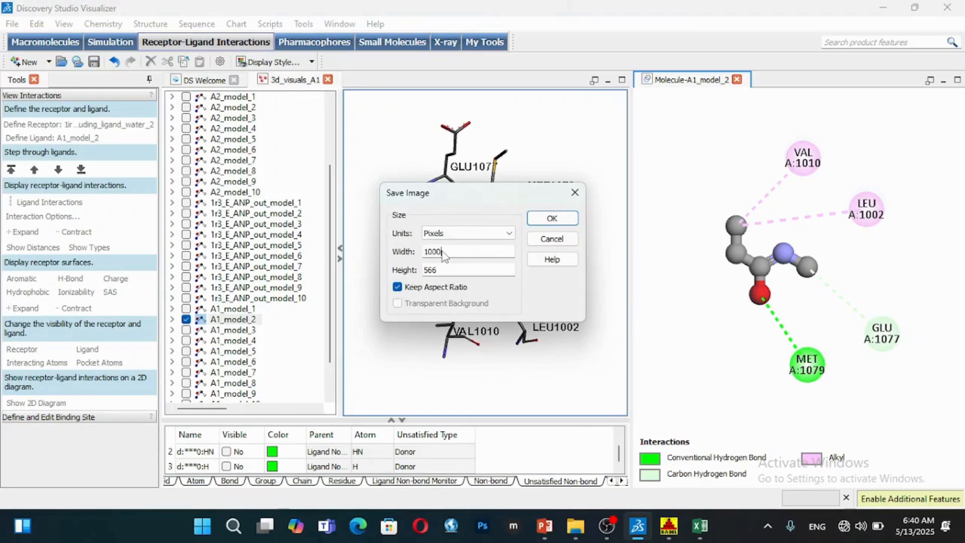
pyautogui.click(539, 214)
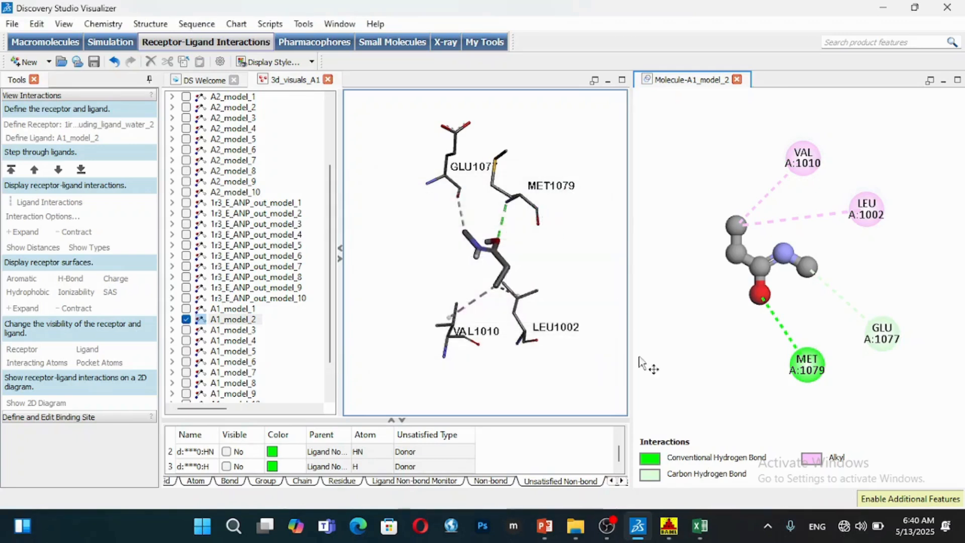
# Switch to File Explorer, preview the saved Molecule-A1_model_2 image in the Molecular Docking antidiabetic research folder, and return to Discovery Studio.
pyautogui.moveTo(578, 525)
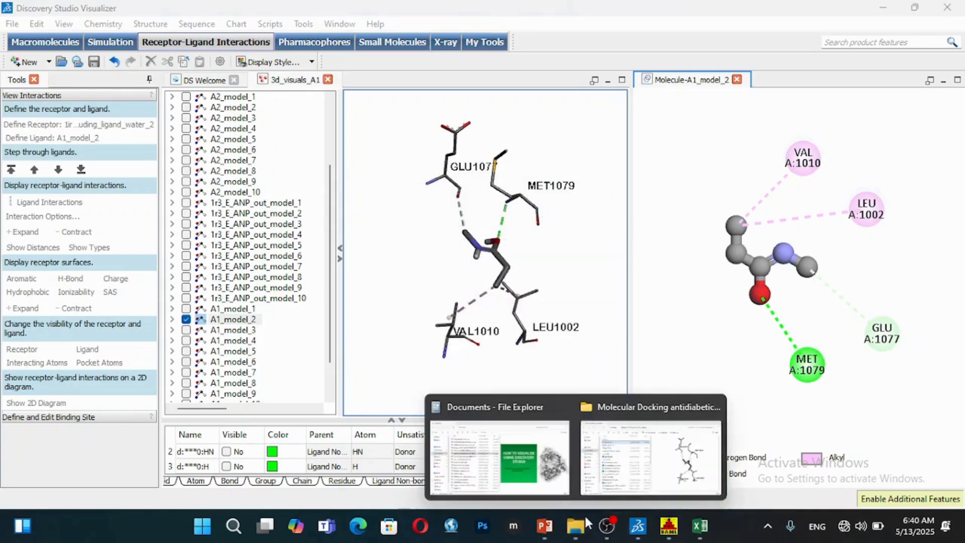
pyautogui.click(618, 477)
pyautogui.click(328, 148)
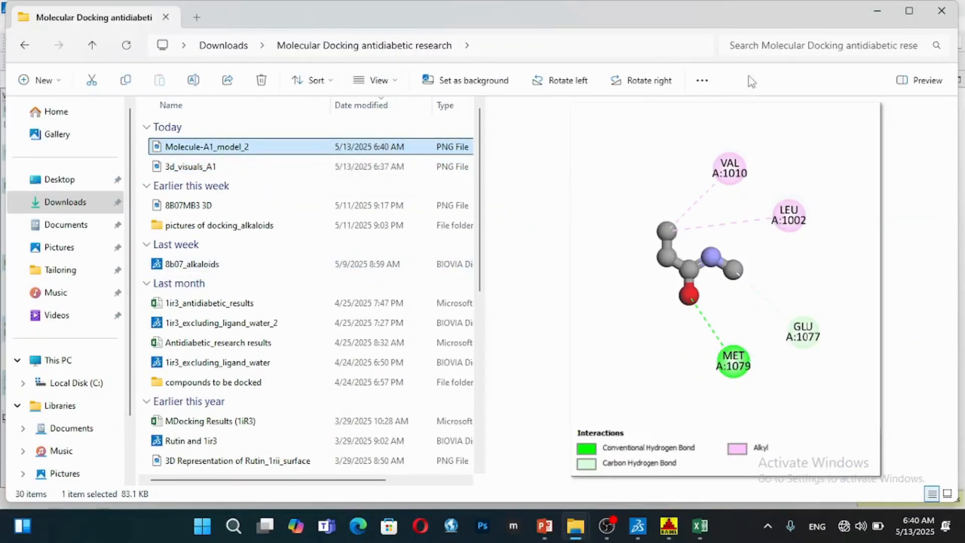
pyautogui.click(875, 10)
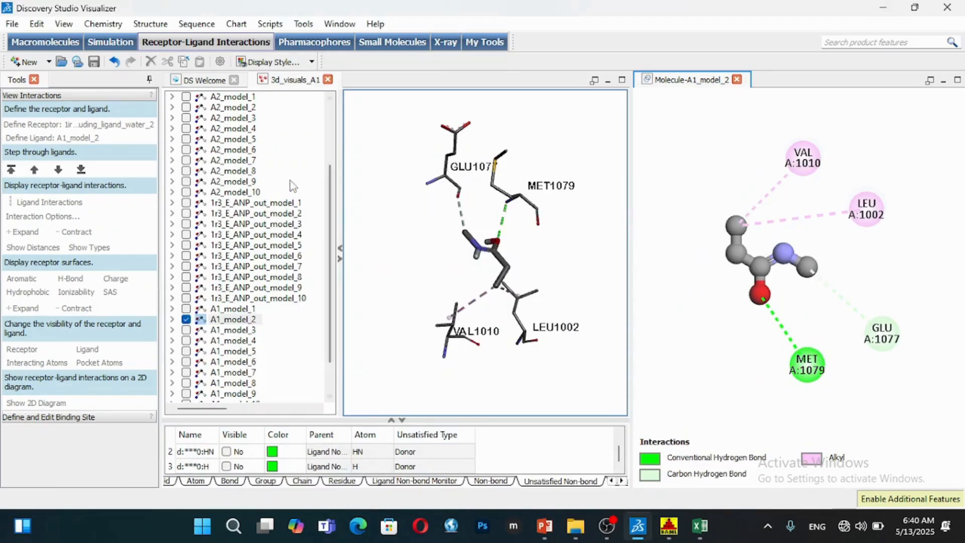
# Preview the Aromatic, H-Bond and Charge receptor surfaces around the ligand in a widened 3D view.
pyautogui.click(376, 166)
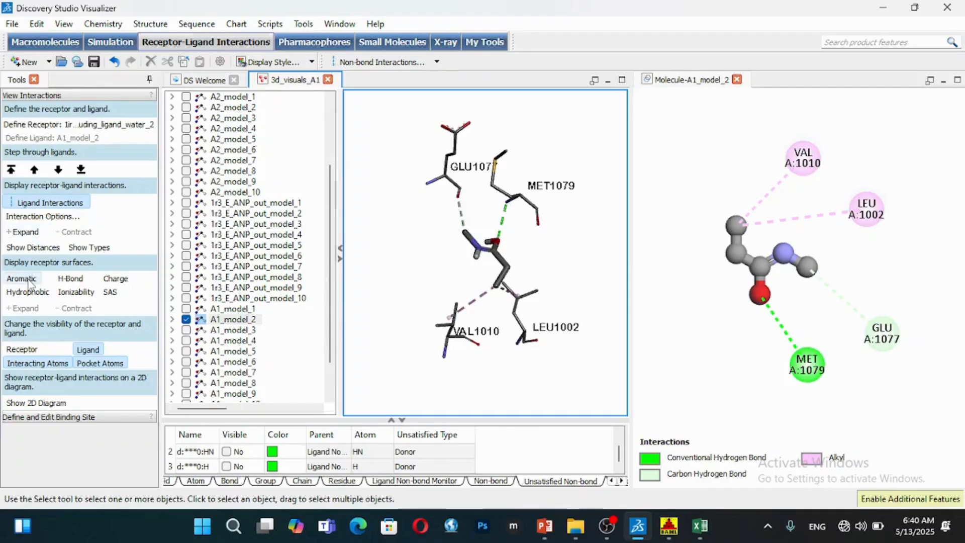
pyautogui.click(29, 282)
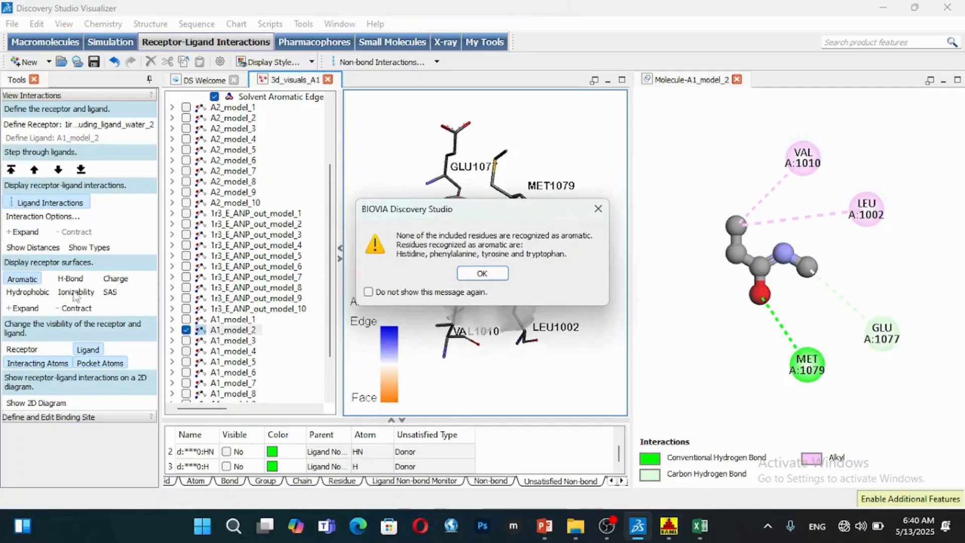
pyautogui.click(598, 209)
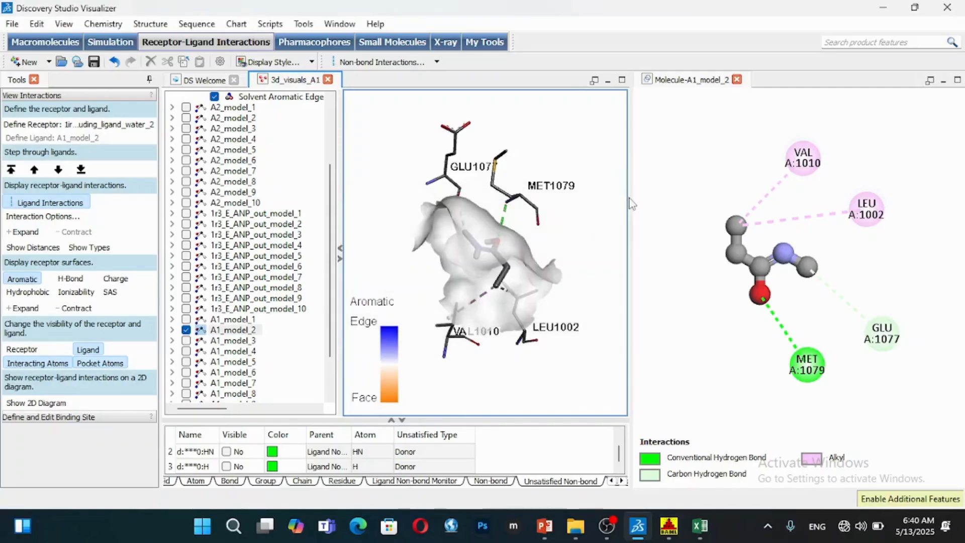
pyautogui.moveTo(629, 198); pyautogui.dragTo(706, 199)
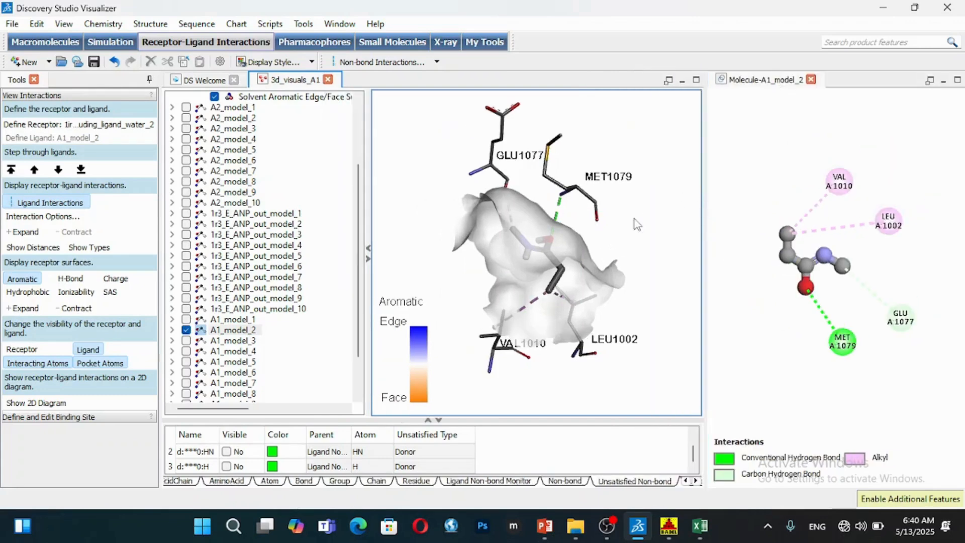
pyautogui.click(70, 279)
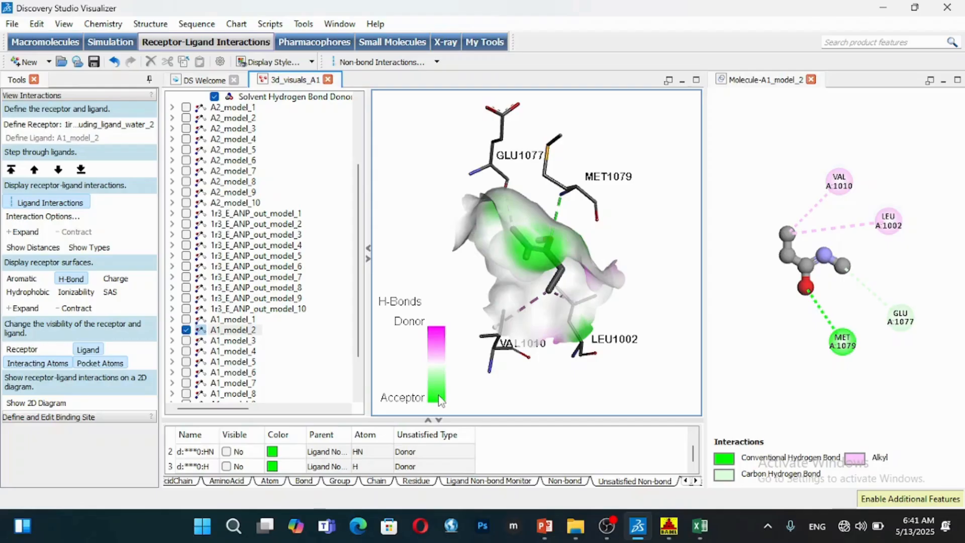
pyautogui.click(115, 281)
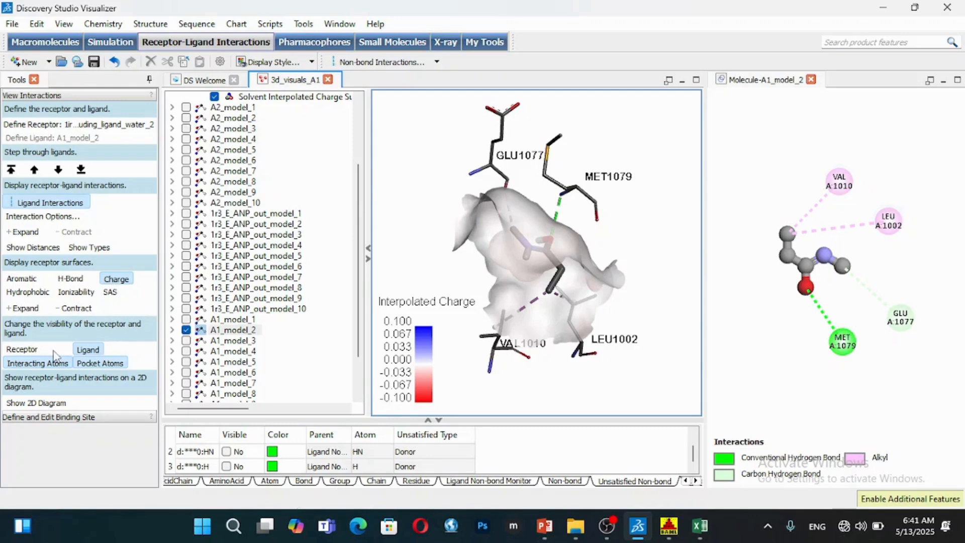
# Show the whole receptor in the 3D view and hide the Charge surface.
pyautogui.click(39, 352)
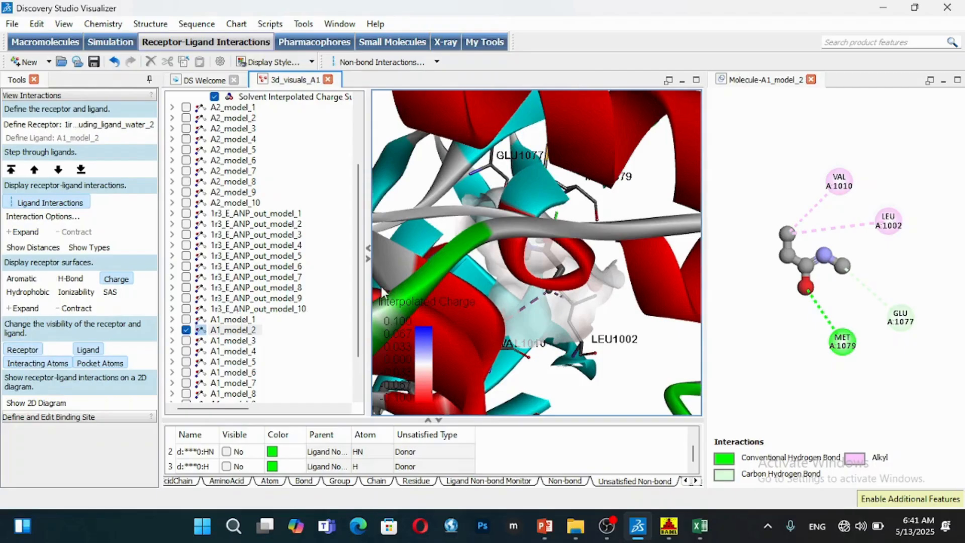
pyautogui.click(117, 280)
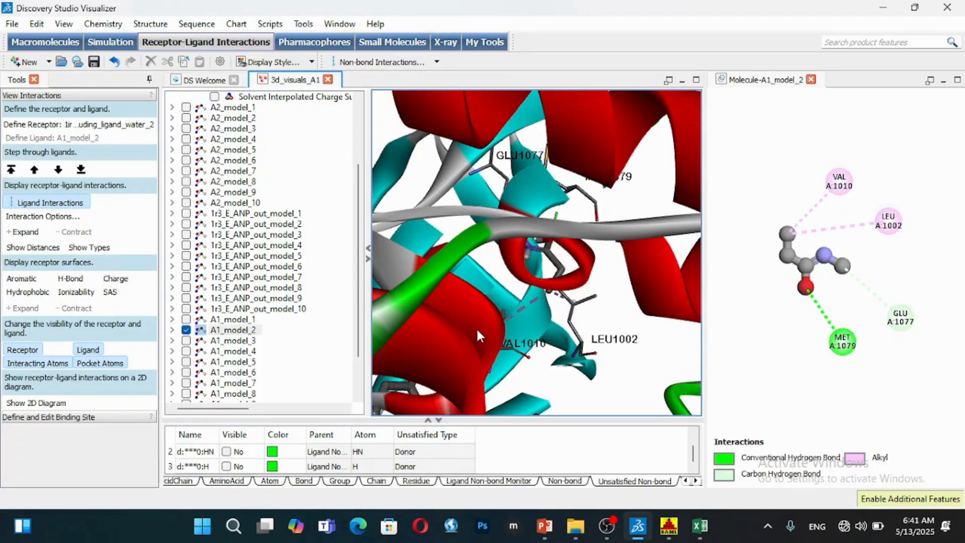
pyautogui.scroll(-5, 475, 327)
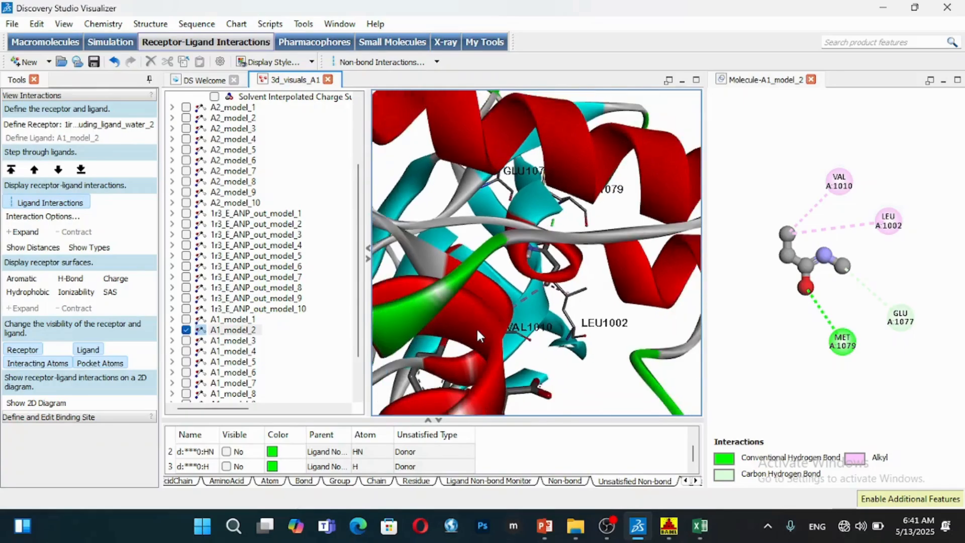
pyautogui.scroll(-5, 476, 328)
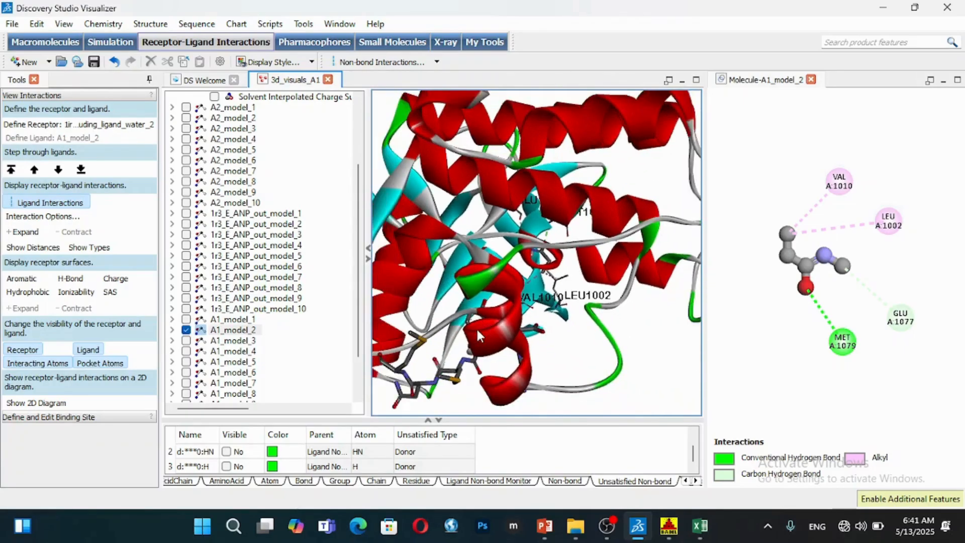
pyautogui.scroll(-5, 478, 335)
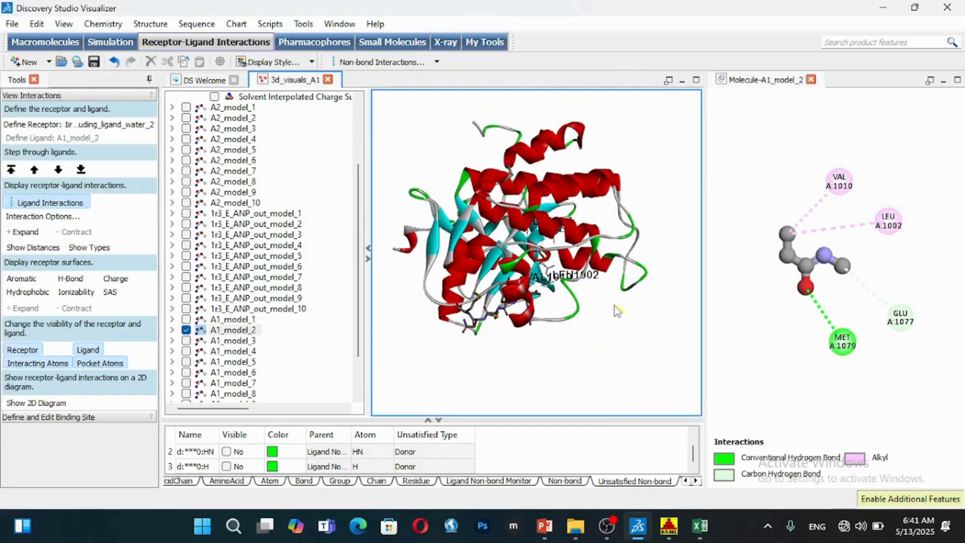
pyautogui.moveTo(605, 306); pyautogui.dragTo(566, 260)
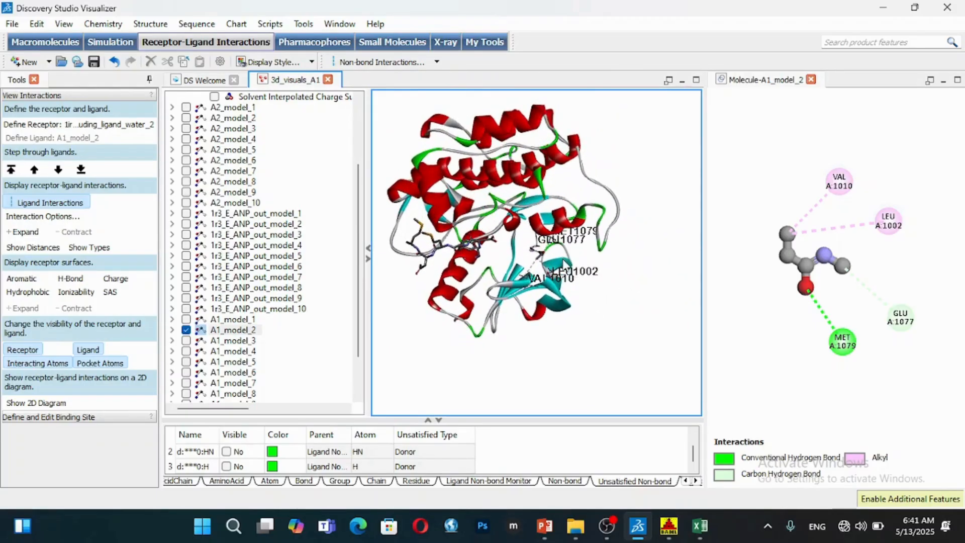
# Highlight the A1_model_2 ligand to locate it inside the receptor, and clear the selection.
pyautogui.click(788, 253)
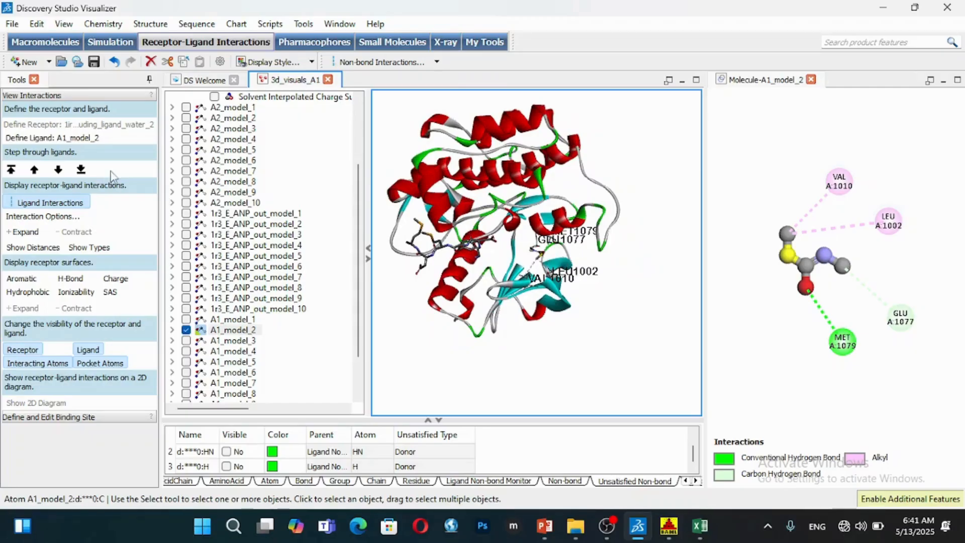
pyautogui.click(234, 331)
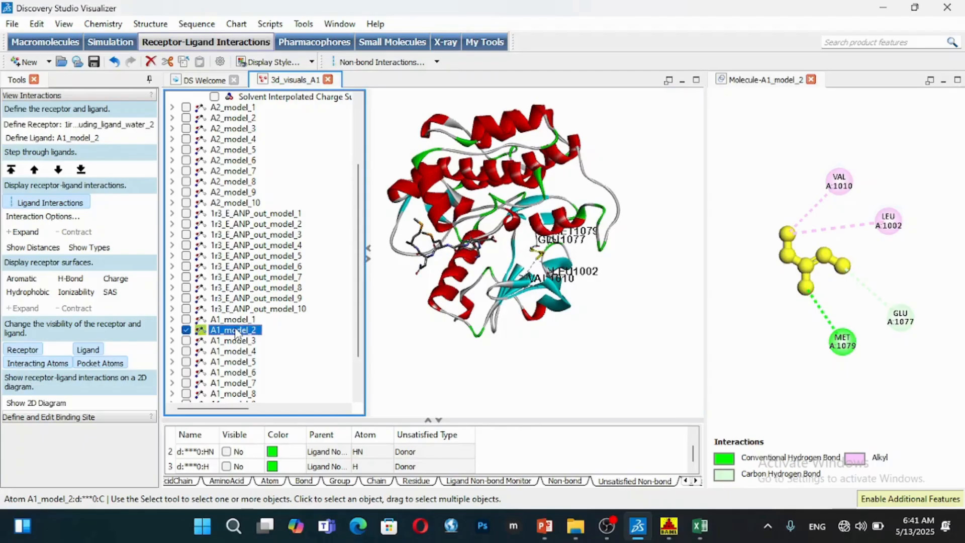
pyautogui.click(311, 338)
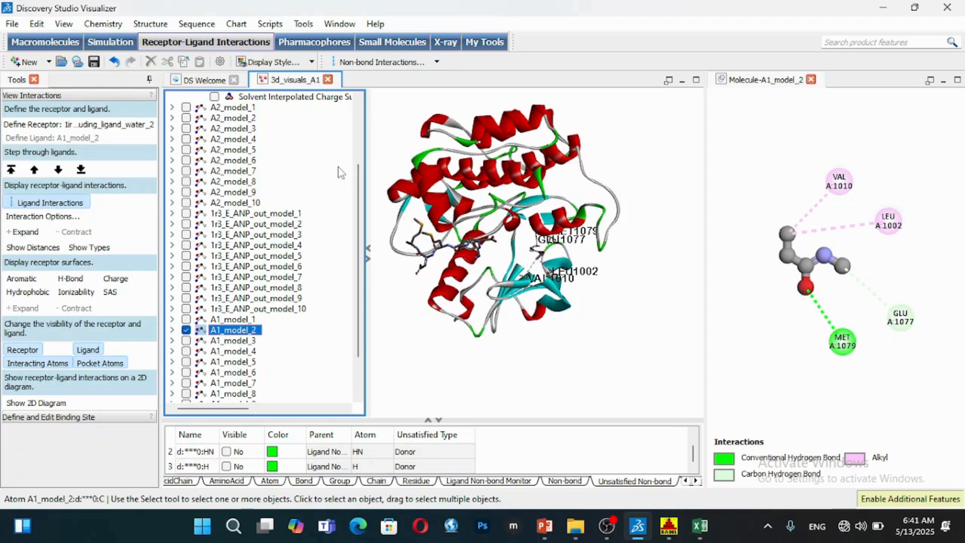
# Add a soft, solid, closed surface colored by Atom Charge to the 3D complex, with its transparency slightly reduced.
pyautogui.click(150, 23)
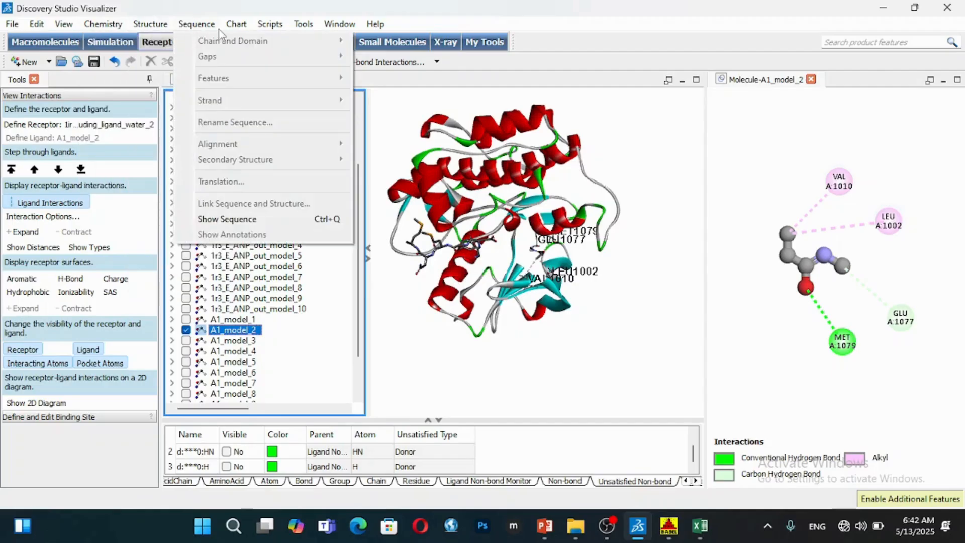
pyautogui.moveTo(150, 25)
pyautogui.moveTo(187, 94)
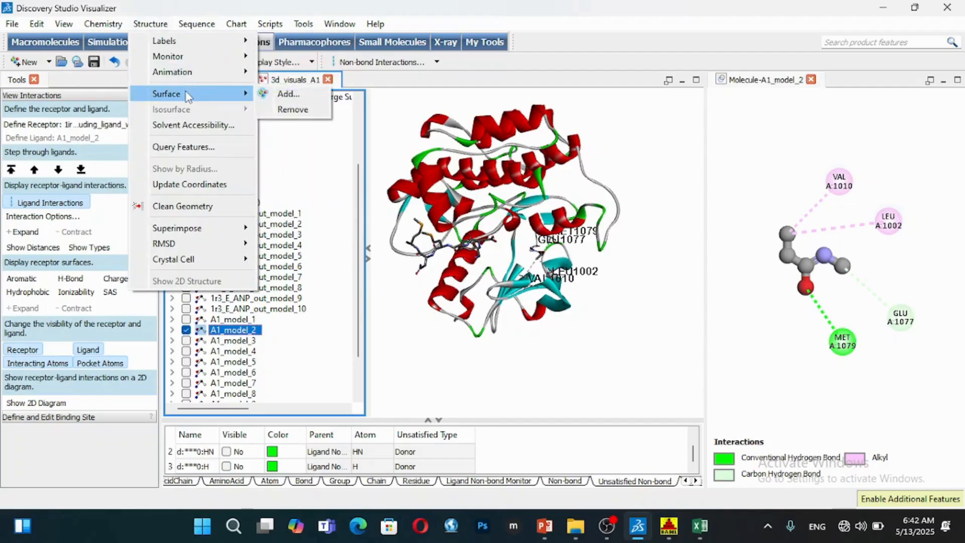
pyautogui.click(286, 94)
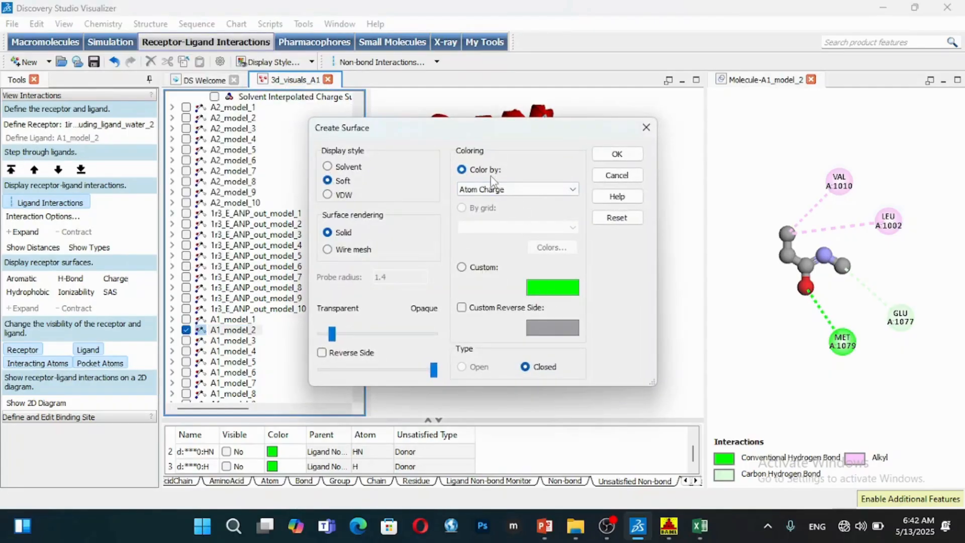
pyautogui.moveTo(471, 122); pyautogui.dragTo(450, 105)
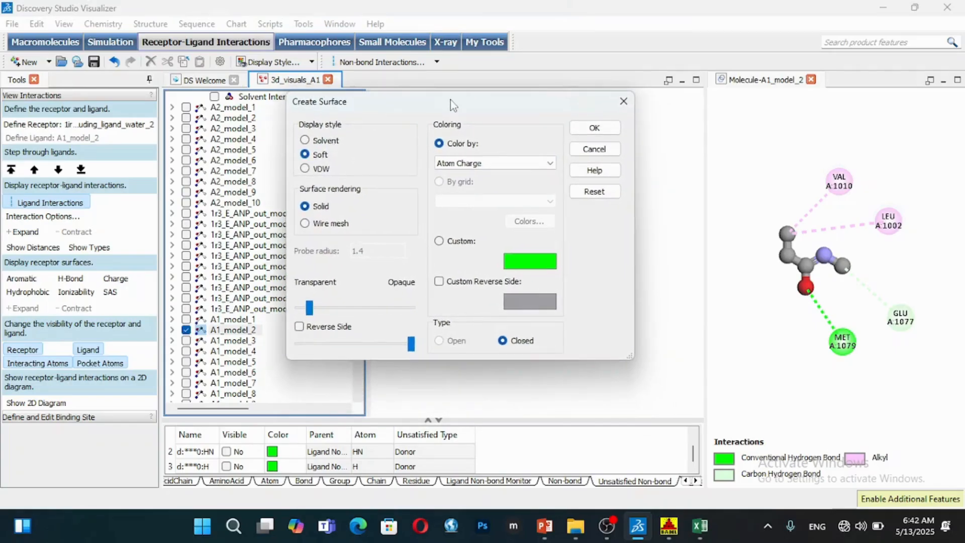
pyautogui.click(318, 313)
pyautogui.click(313, 311)
pyautogui.moveTo(309, 308); pyautogui.dragTo(311, 309)
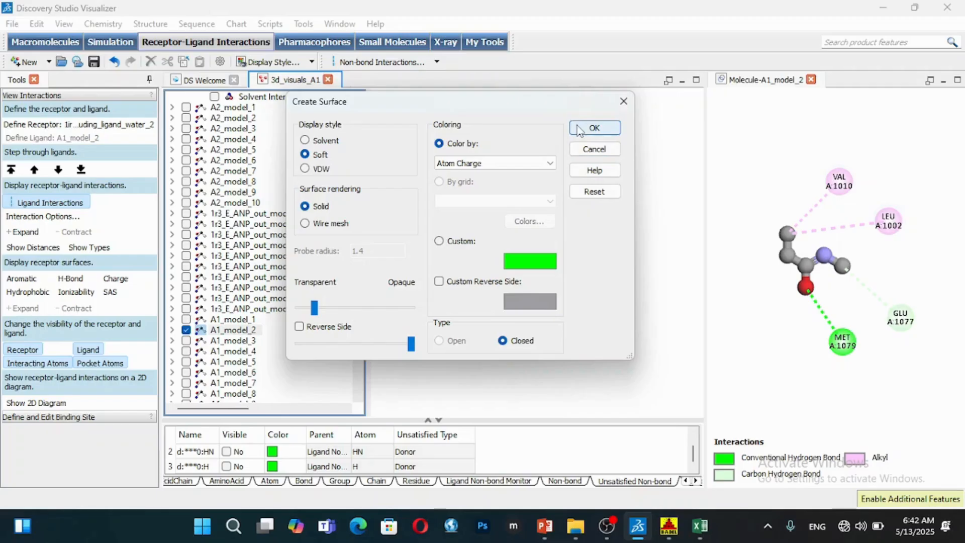
pyautogui.click(593, 129)
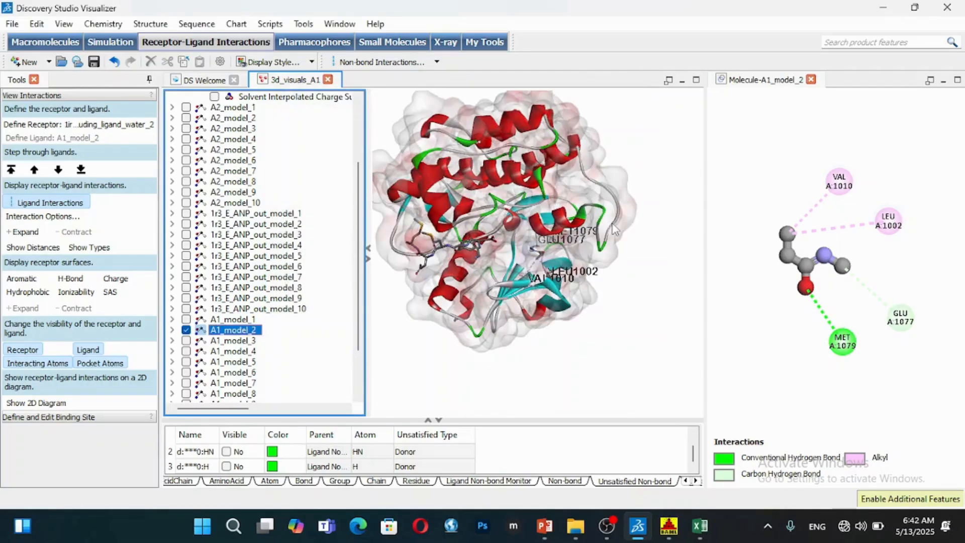
pyautogui.click(640, 144)
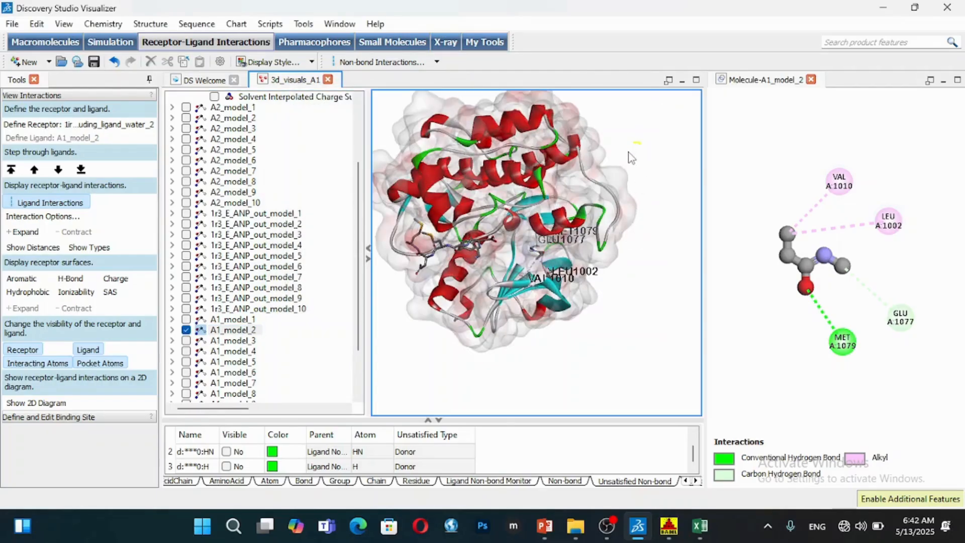
pyautogui.moveTo(628, 152); pyautogui.dragTo(608, 126, button='right')
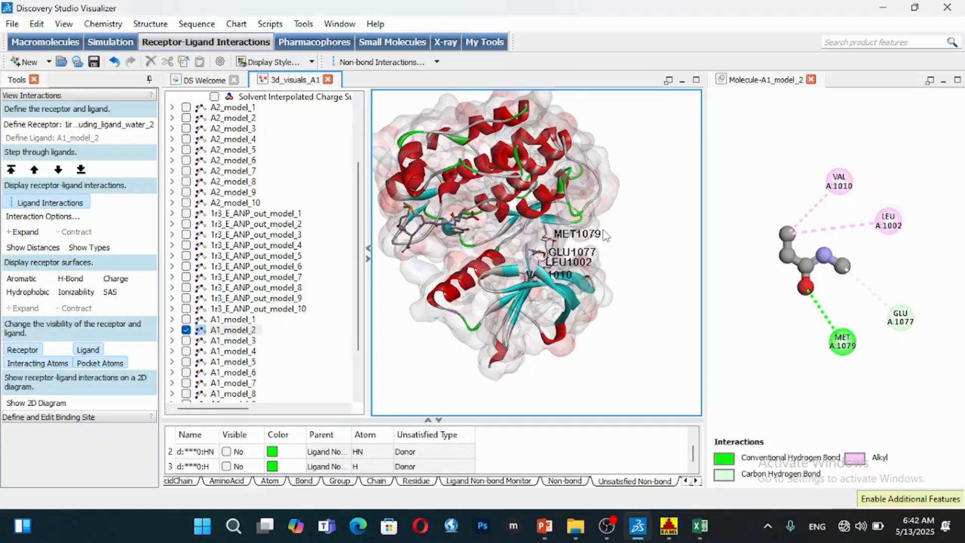
pyautogui.moveTo(606, 236)
pyautogui.mouseDown()
pyautogui.moveTo(616, 234)
pyautogui.moveTo(598, 250)
pyautogui.mouseUp()
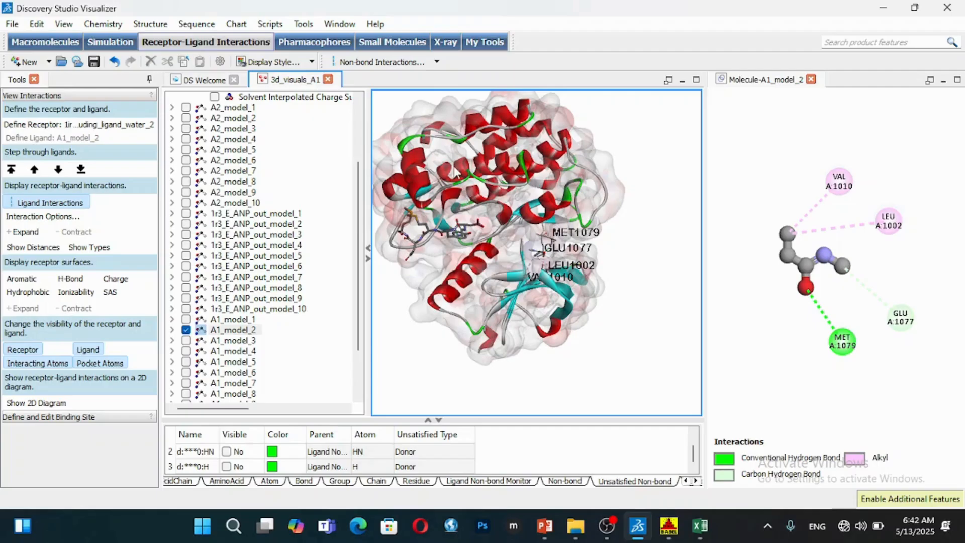
# Create a fully opaque, soft, solid, closed surface colored by Atom Charge on the 3D complex.
pyautogui.click(153, 25)
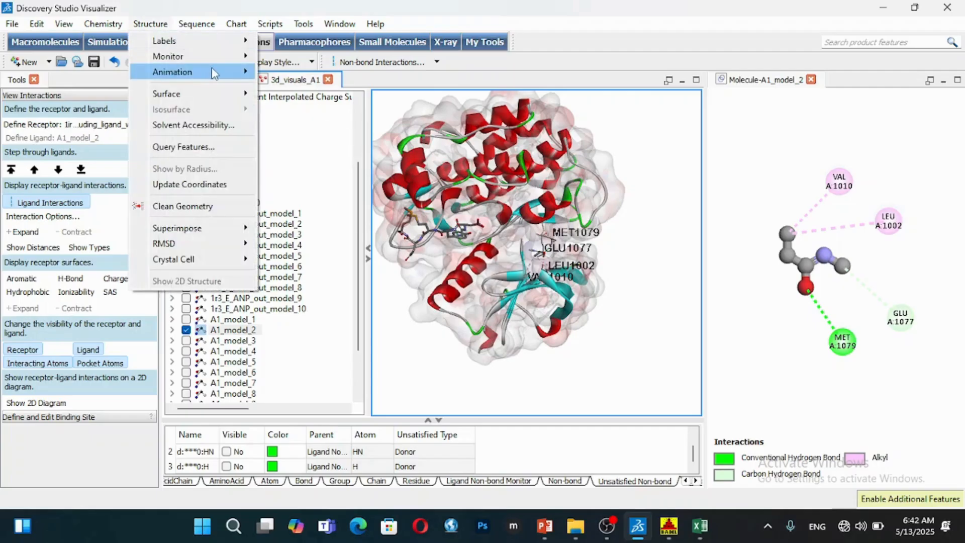
pyautogui.moveTo(260, 96)
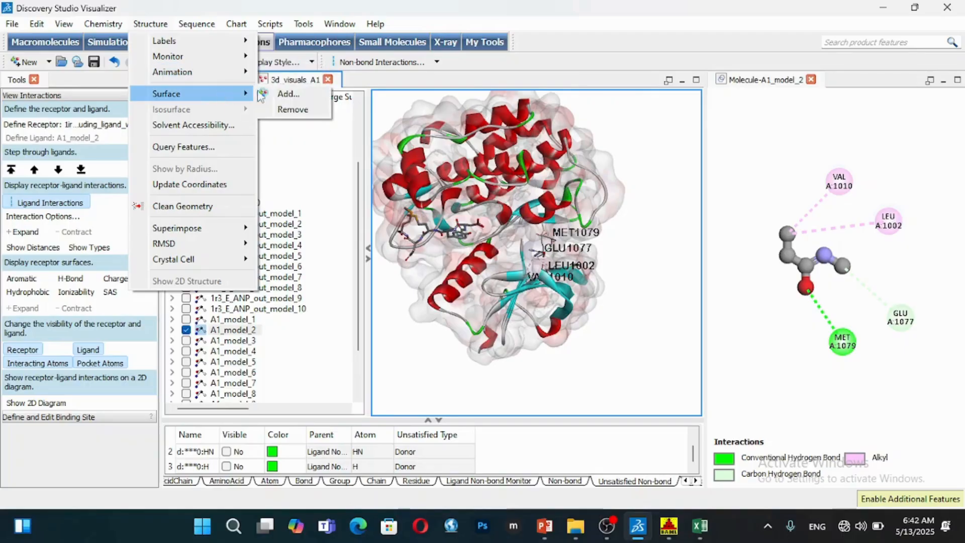
pyautogui.click(287, 94)
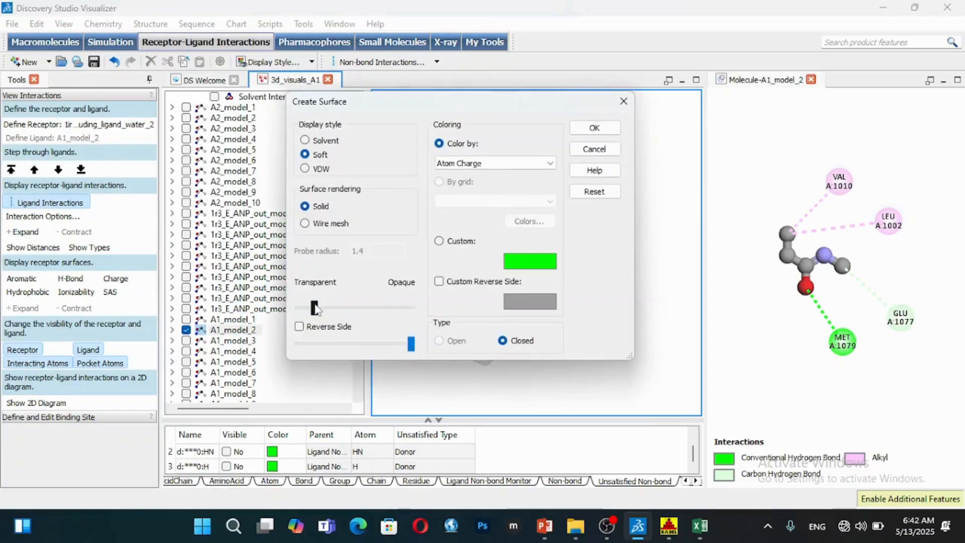
pyautogui.moveTo(317, 307); pyautogui.dragTo(411, 310)
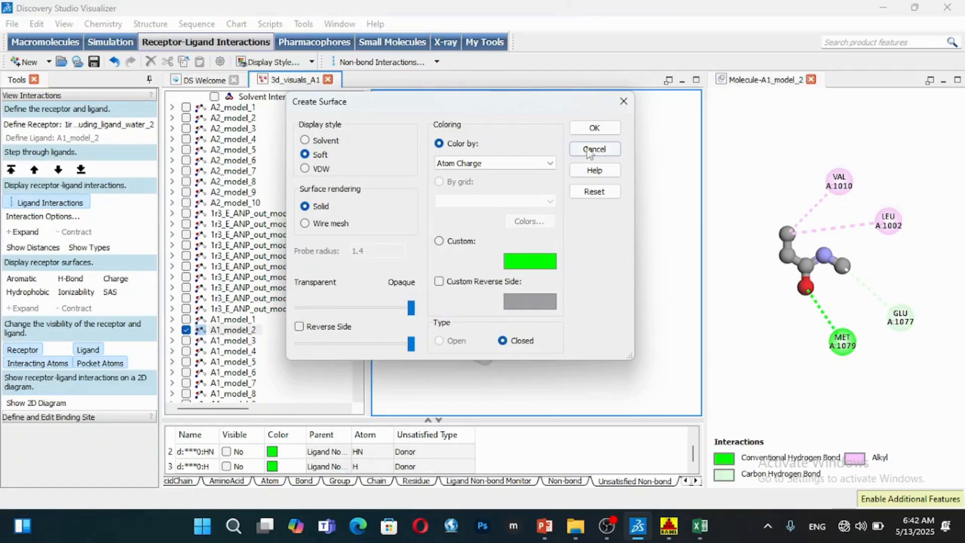
pyautogui.click(584, 135)
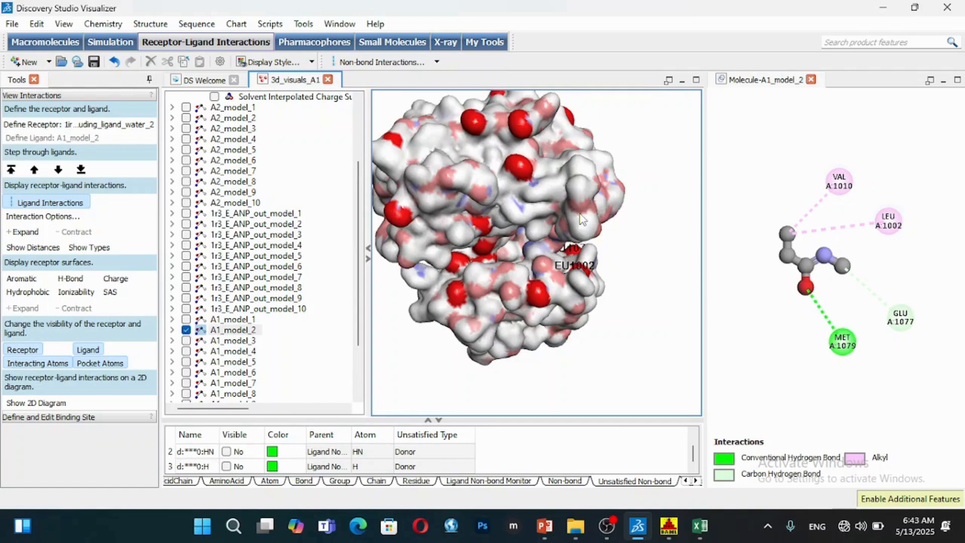
pyautogui.moveTo(580, 215)
pyautogui.mouseDown()
pyautogui.moveTo(560, 205)
pyautogui.moveTo(557, 189)
pyautogui.moveTo(580, 205)
pyautogui.mouseUp()
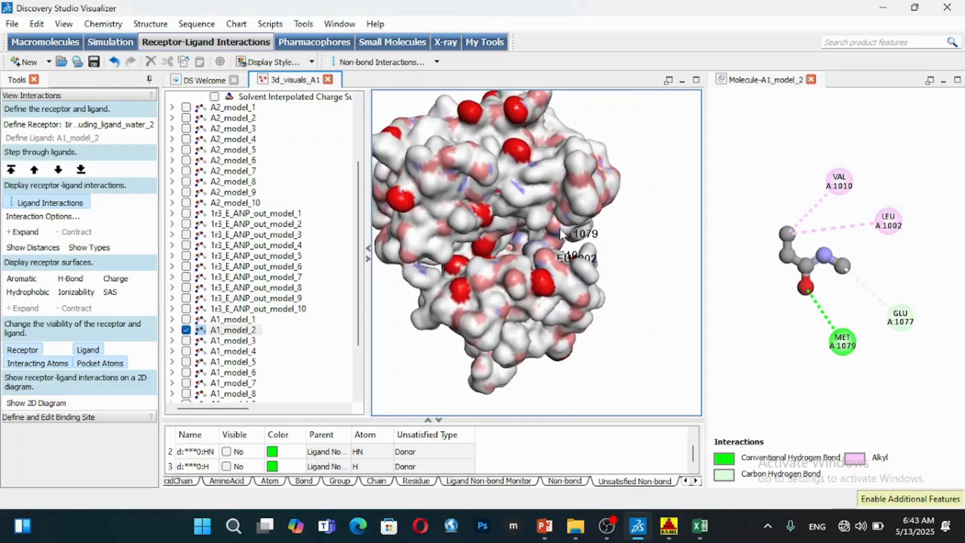
pyautogui.scroll(-2, 562, 234)
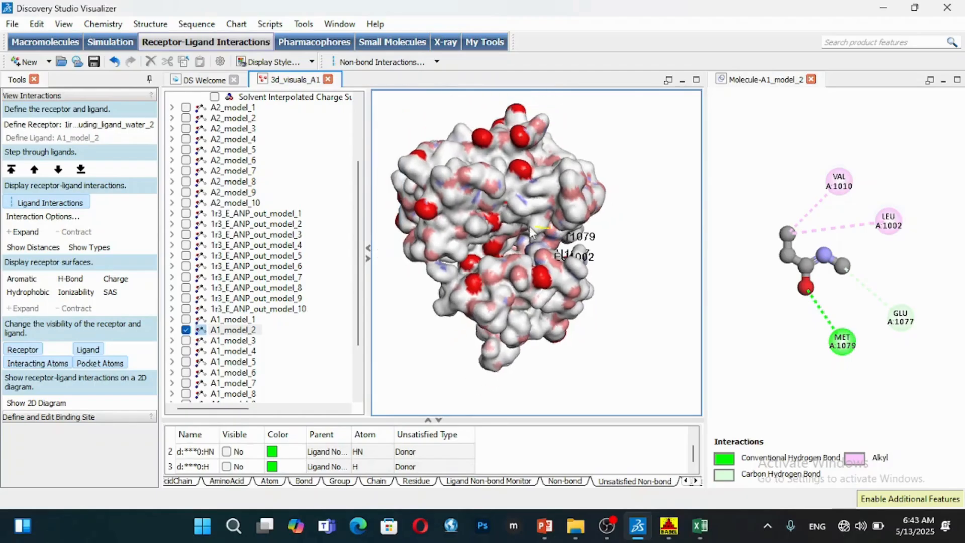
pyautogui.click(507, 221)
pyautogui.rightClick(506, 221)
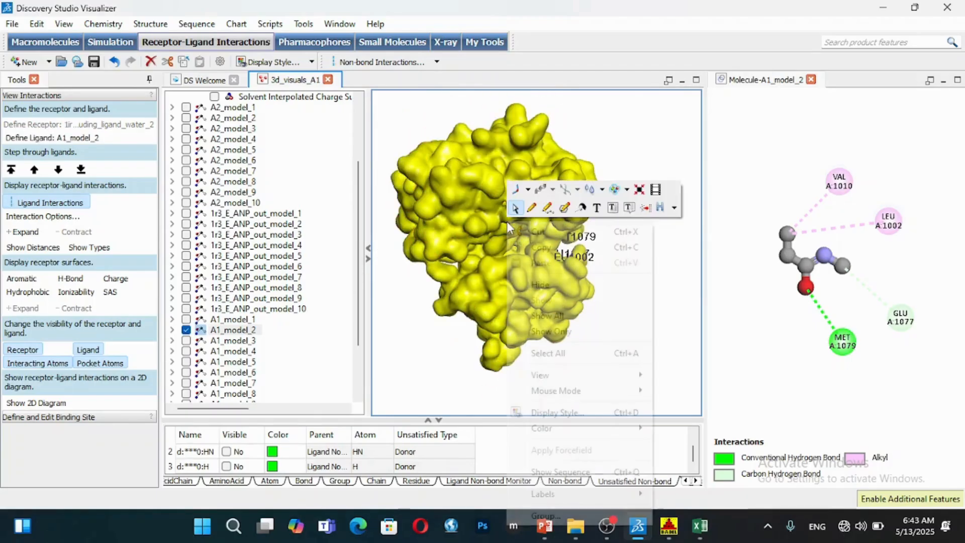
pyautogui.click(632, 159)
pyautogui.click(632, 222)
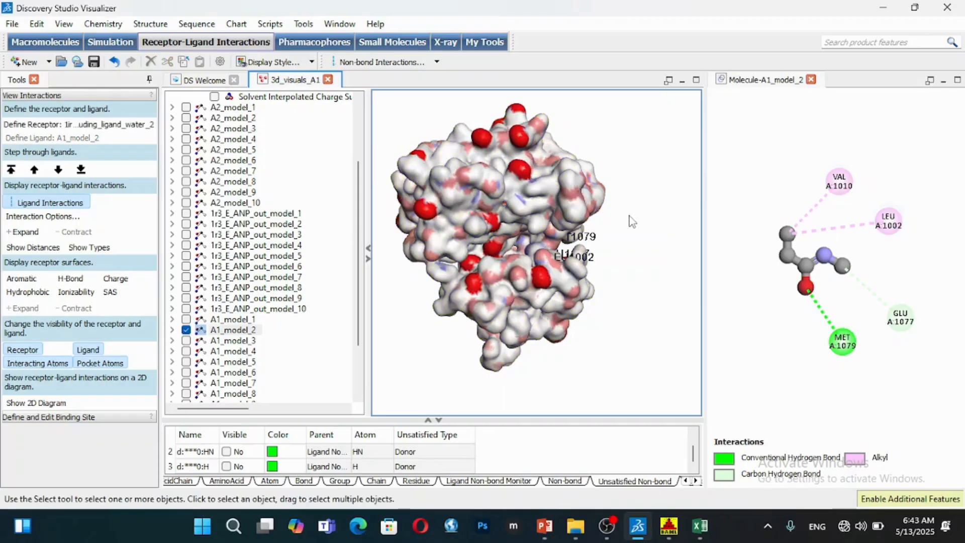
# Make the soft Atom Charge surface semi-transparent, at roughly one-third opacity, through its display style.
pyautogui.moveTo(629, 216); pyautogui.dragTo(605, 222, button='right')
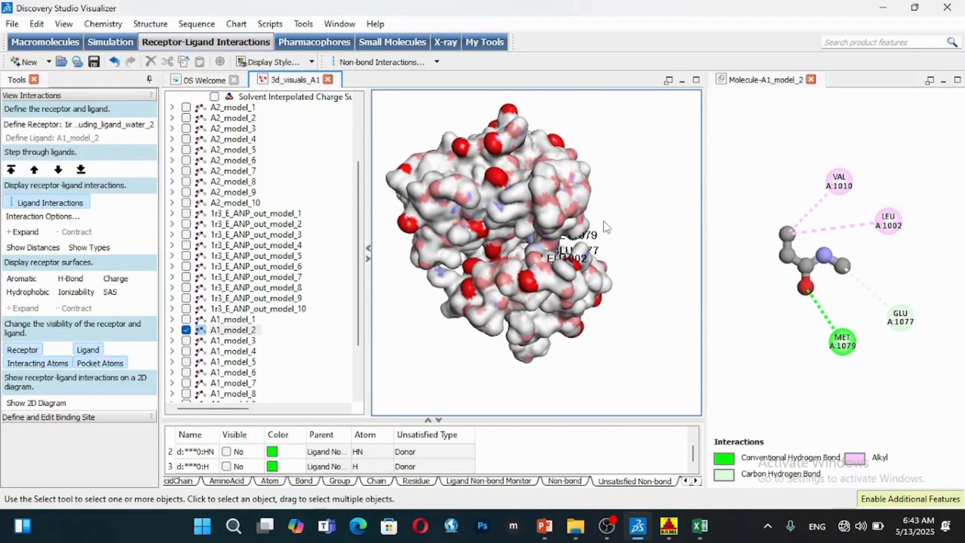
pyautogui.rightClick(495, 177)
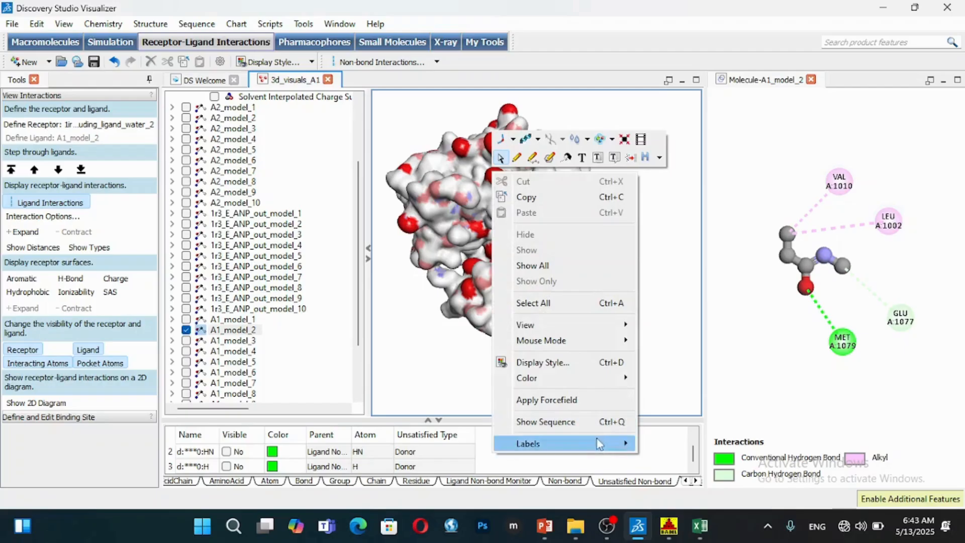
pyautogui.click(593, 368)
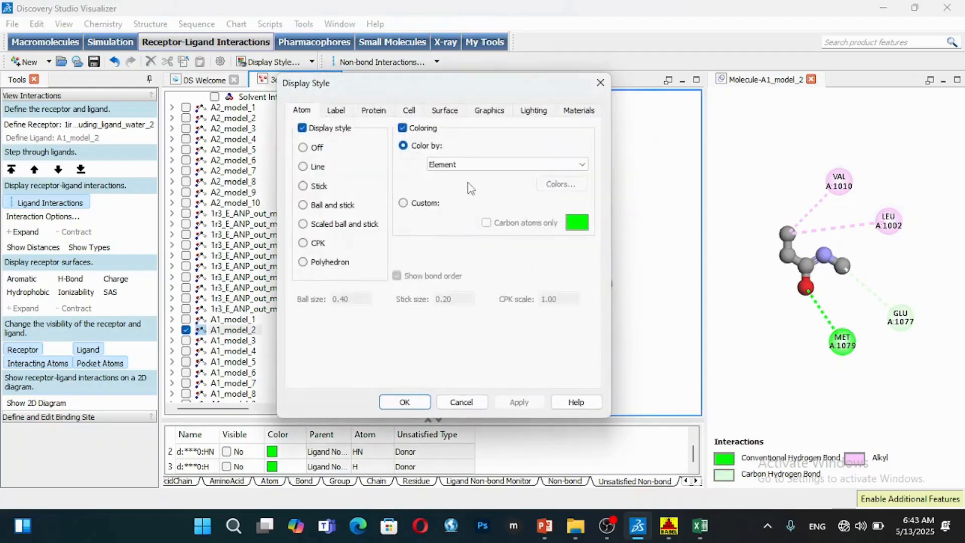
pyautogui.click(341, 110)
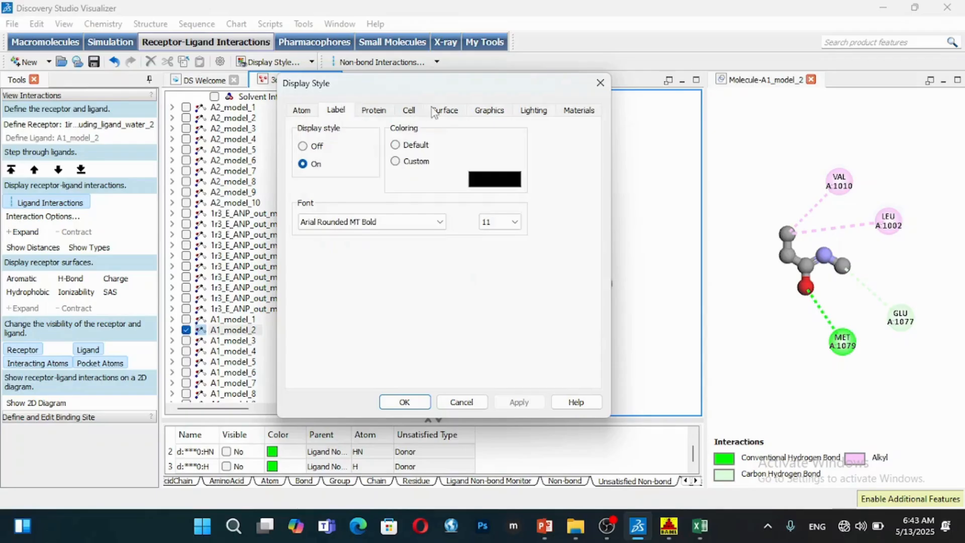
pyautogui.click(452, 110)
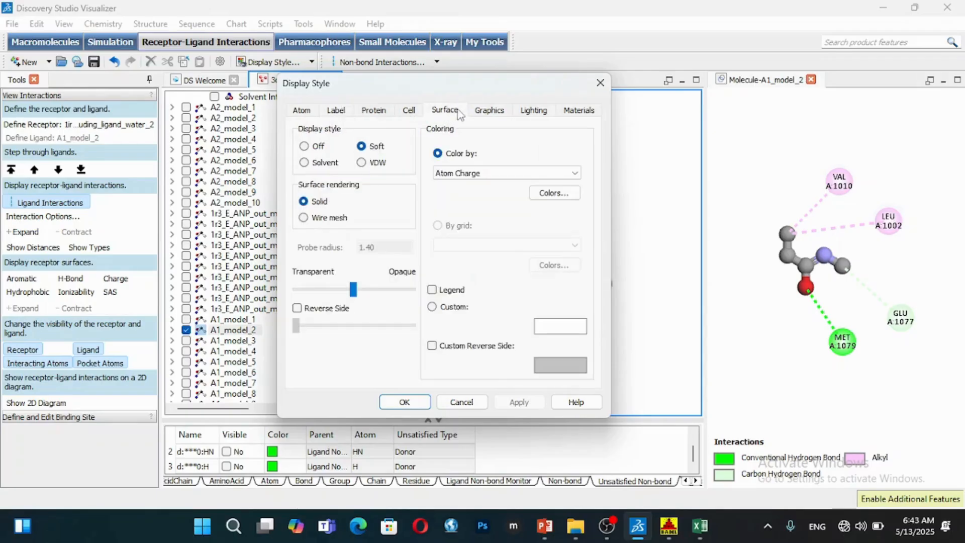
pyautogui.moveTo(354, 291); pyautogui.dragTo(339, 292)
pyautogui.click(523, 401)
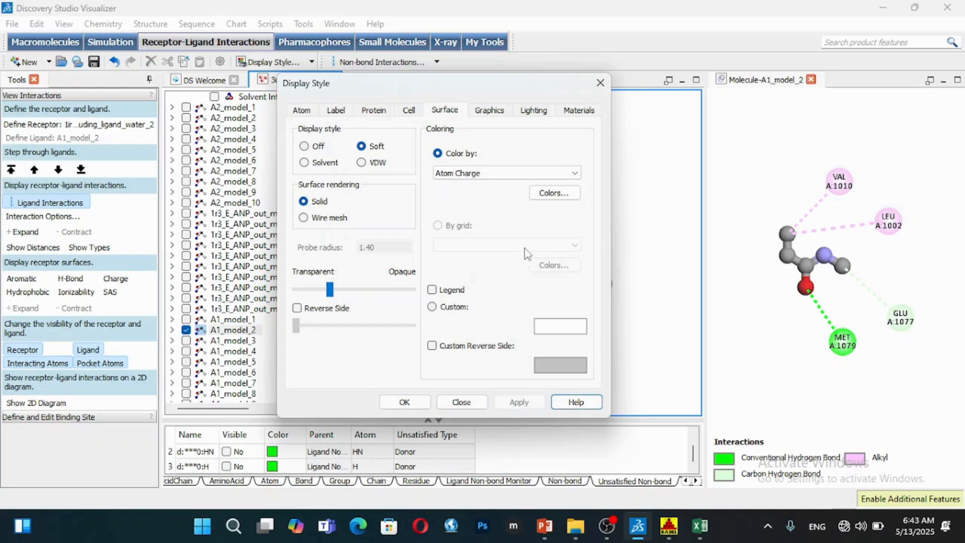
pyautogui.click(599, 83)
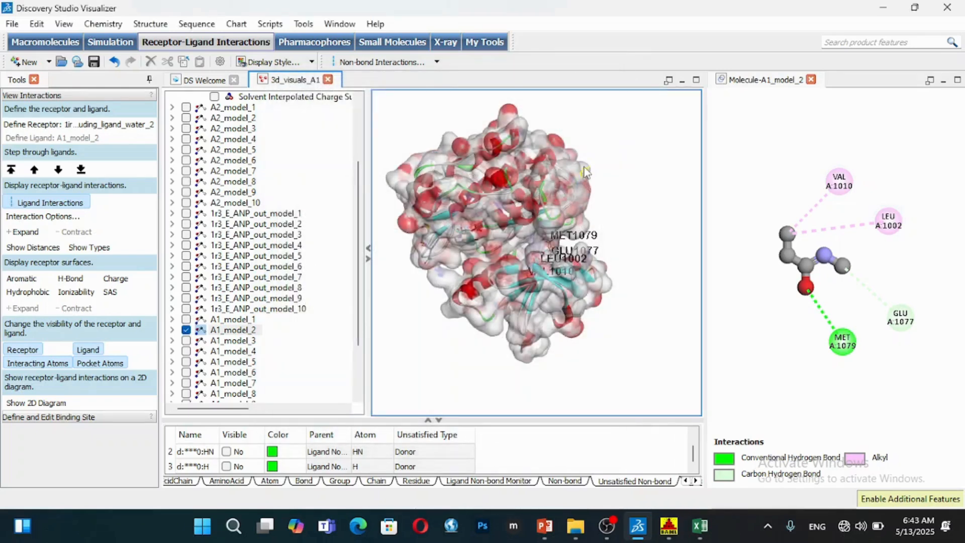
pyautogui.click(595, 153)
pyautogui.rightClick(626, 190)
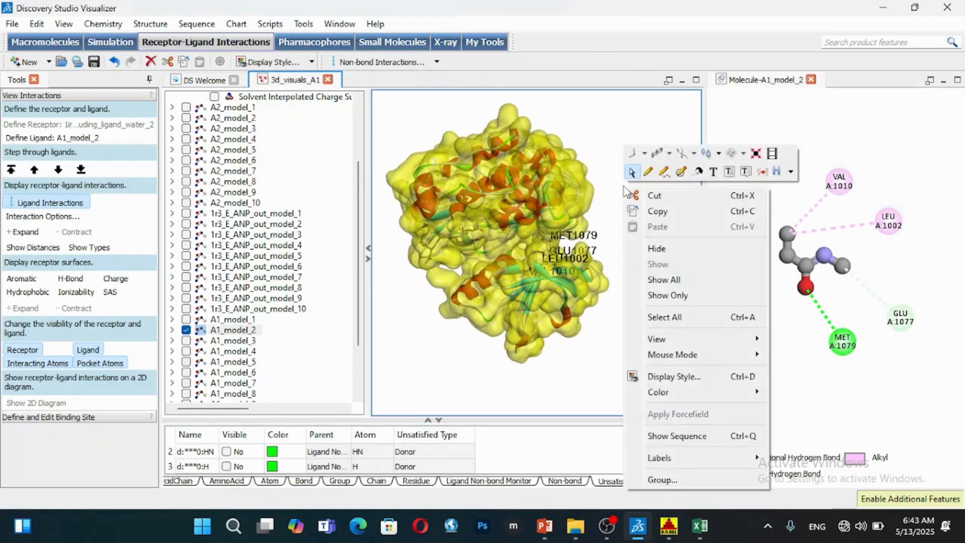
pyautogui.click(578, 370)
pyautogui.click(652, 119)
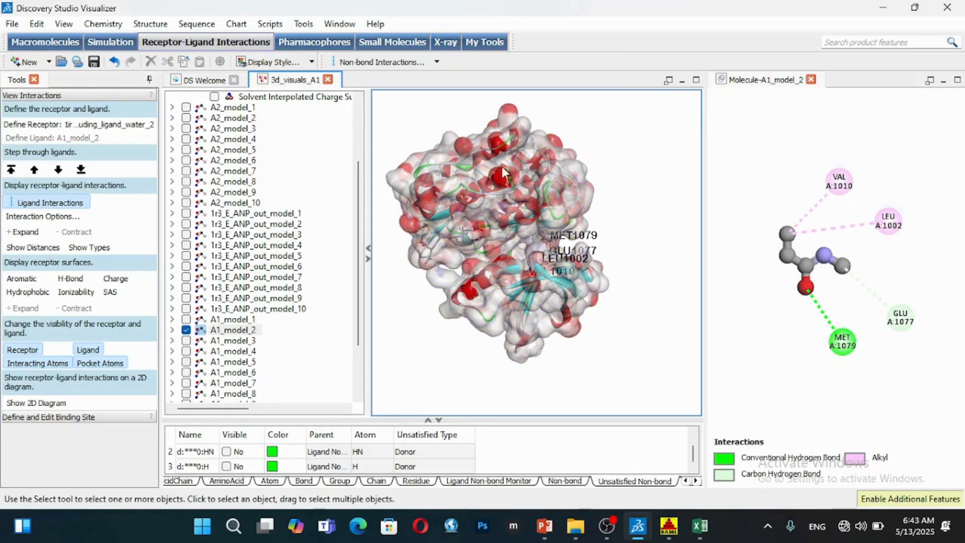
# Remove the Atom Charge surface from the 3D complex.
pyautogui.click(150, 24)
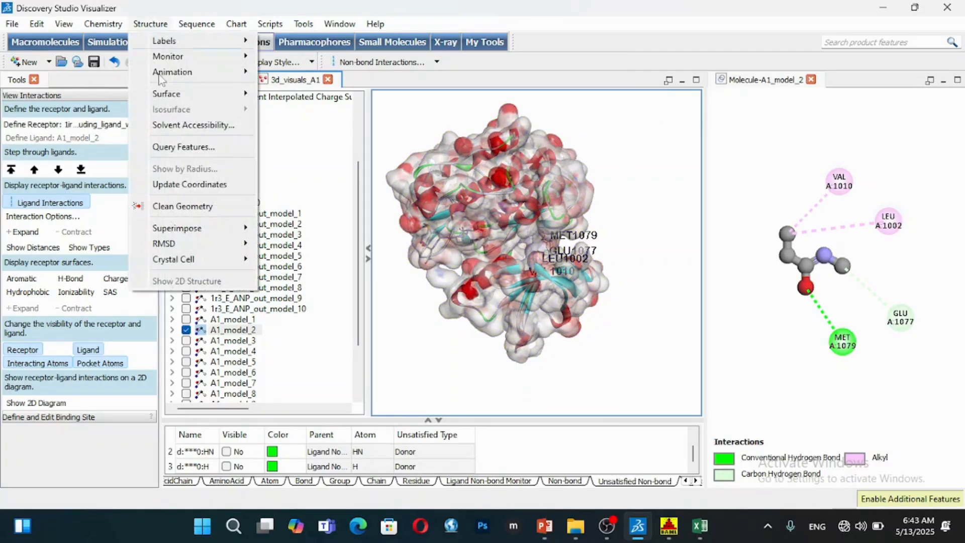
pyautogui.moveTo(200, 93)
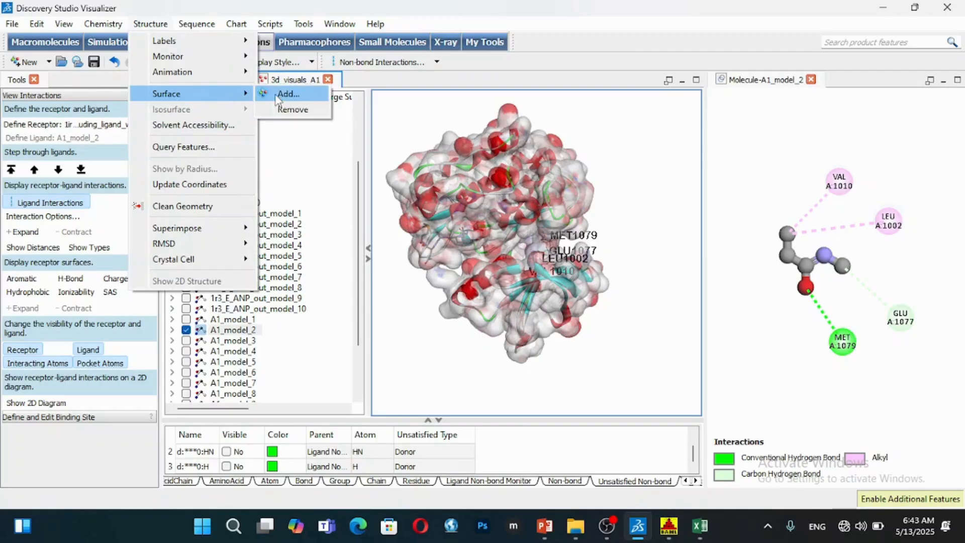
pyautogui.click(290, 106)
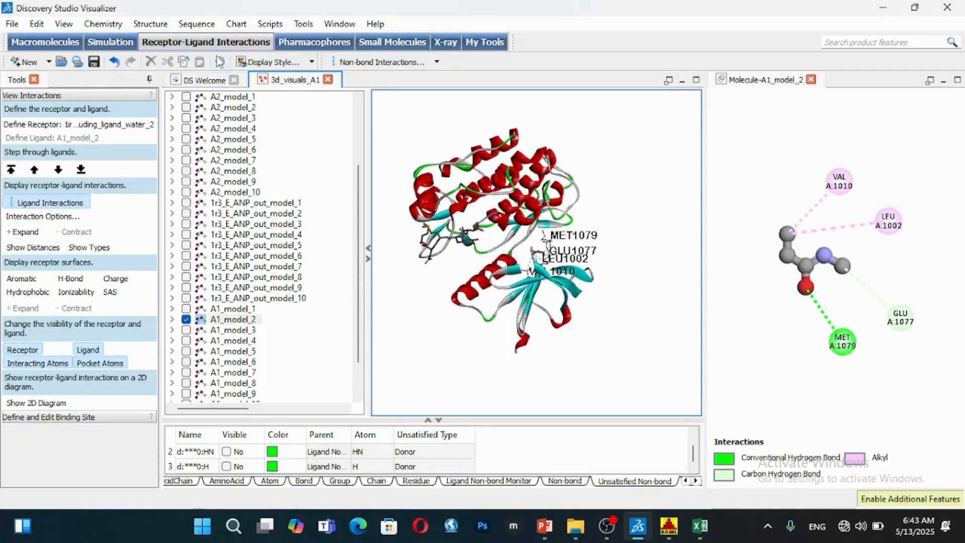
# Add a soft, solid, closed surface in custom cyan (#00ffff) to the 3D complex, at roughly one-third opacity.
pyautogui.click(145, 24)
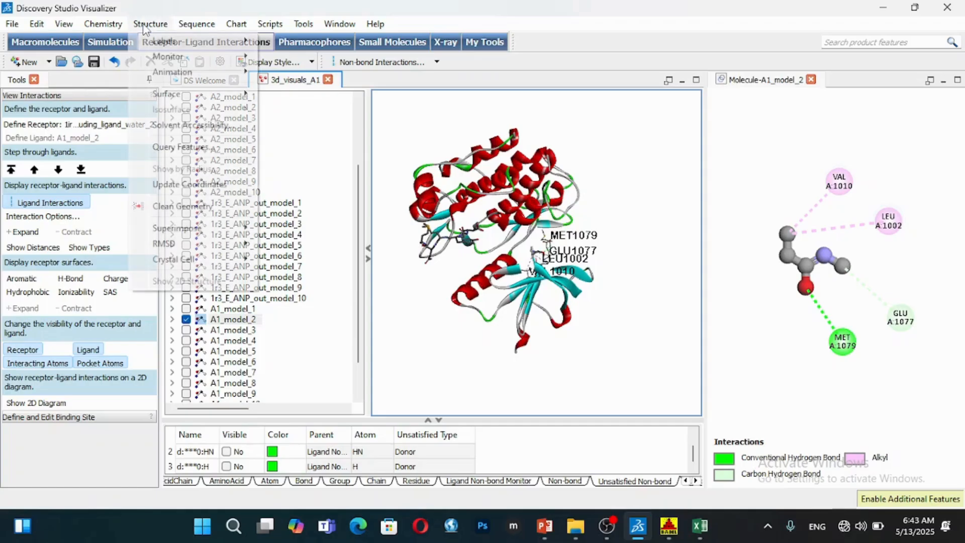
pyautogui.moveTo(179, 97)
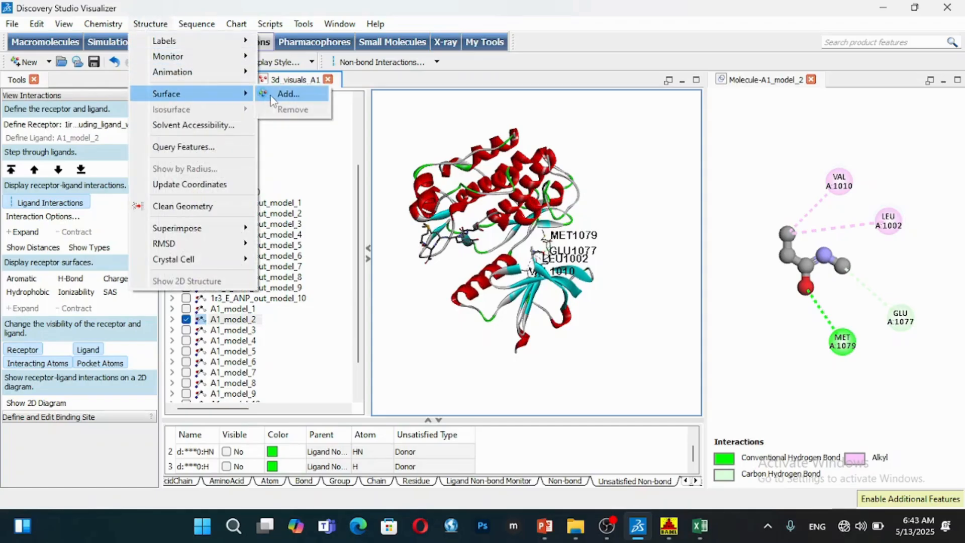
pyautogui.click(288, 94)
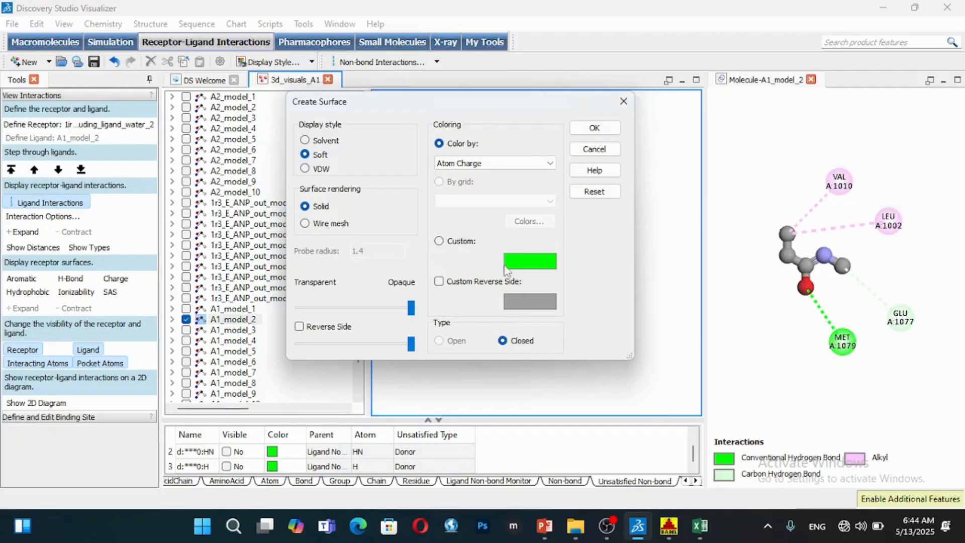
pyautogui.moveTo(412, 307); pyautogui.dragTo(326, 314)
pyautogui.click(468, 243)
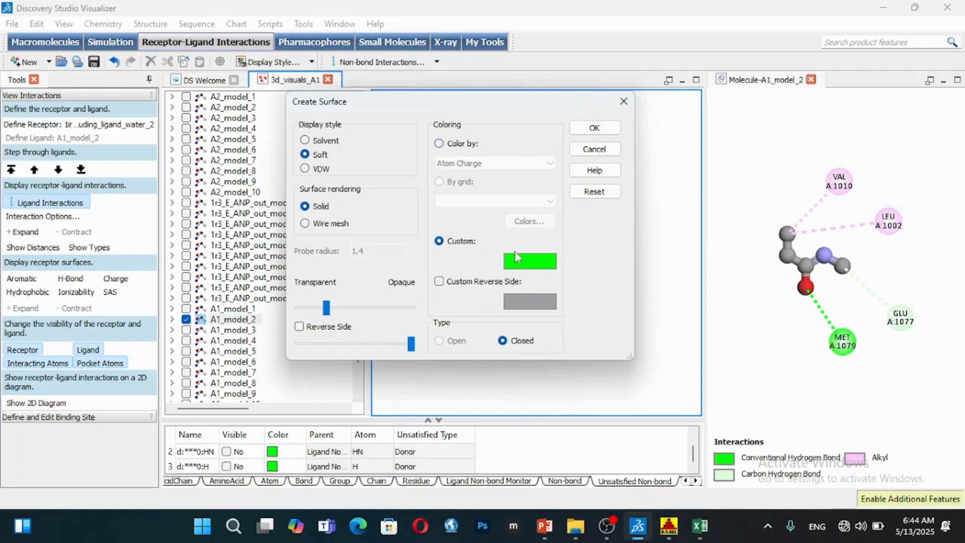
pyautogui.click(529, 261)
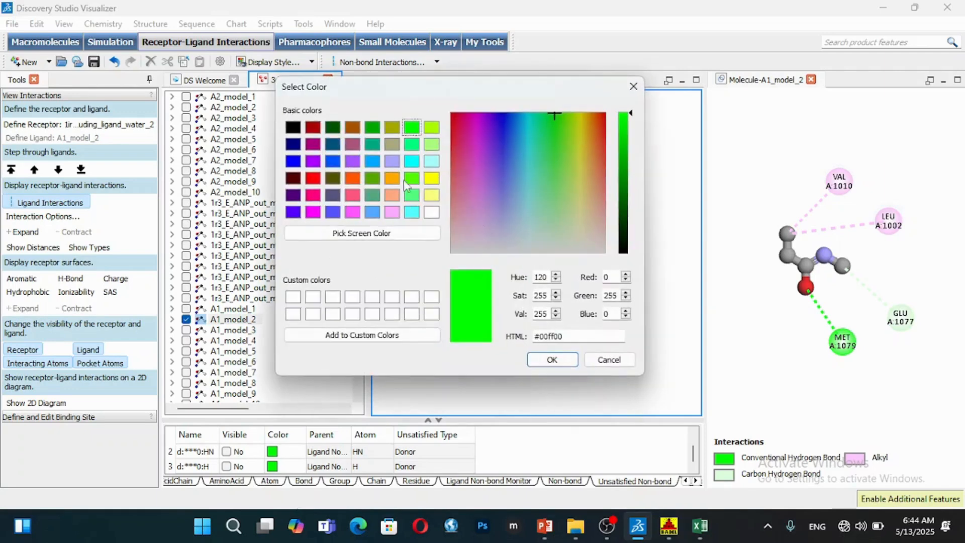
pyautogui.click(410, 162)
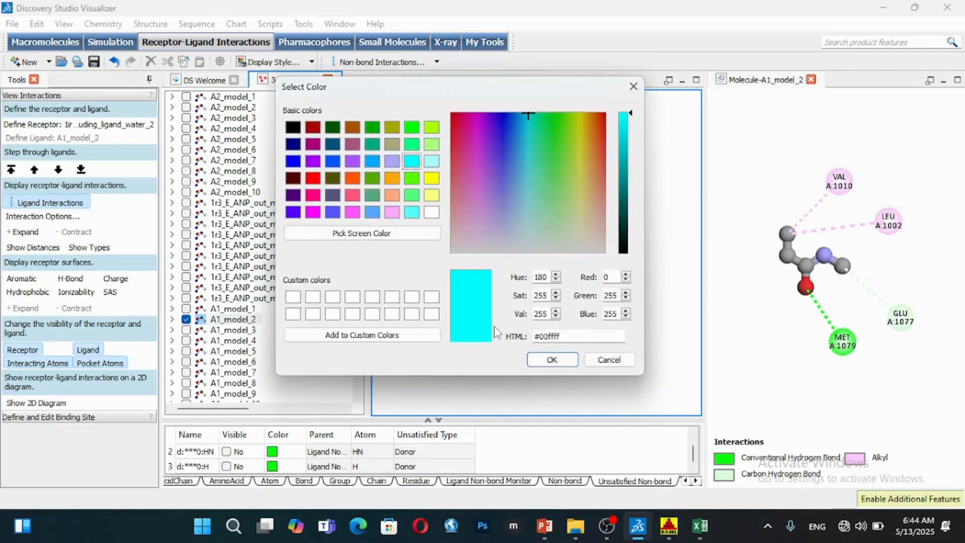
pyautogui.click(551, 360)
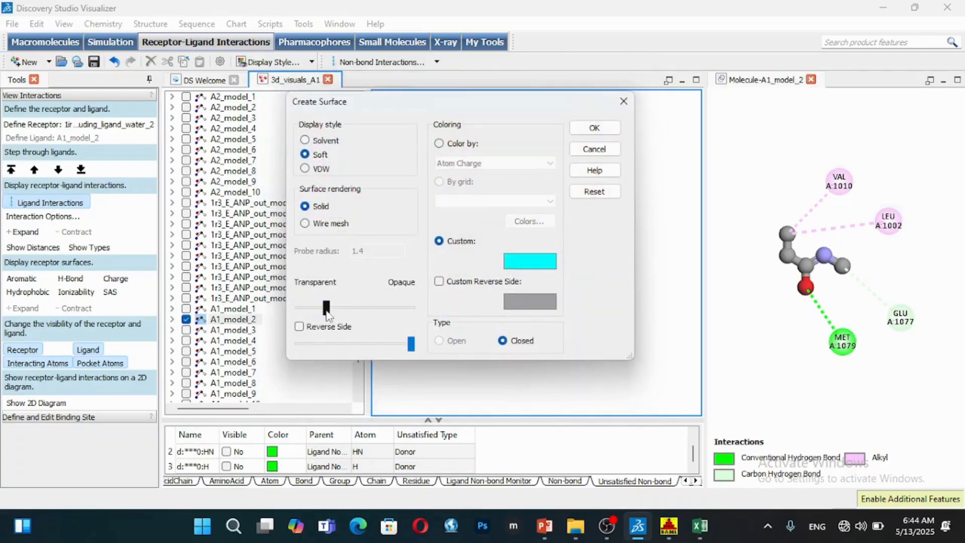
pyautogui.moveTo(327, 308); pyautogui.dragTo(341, 308)
pyautogui.click(583, 128)
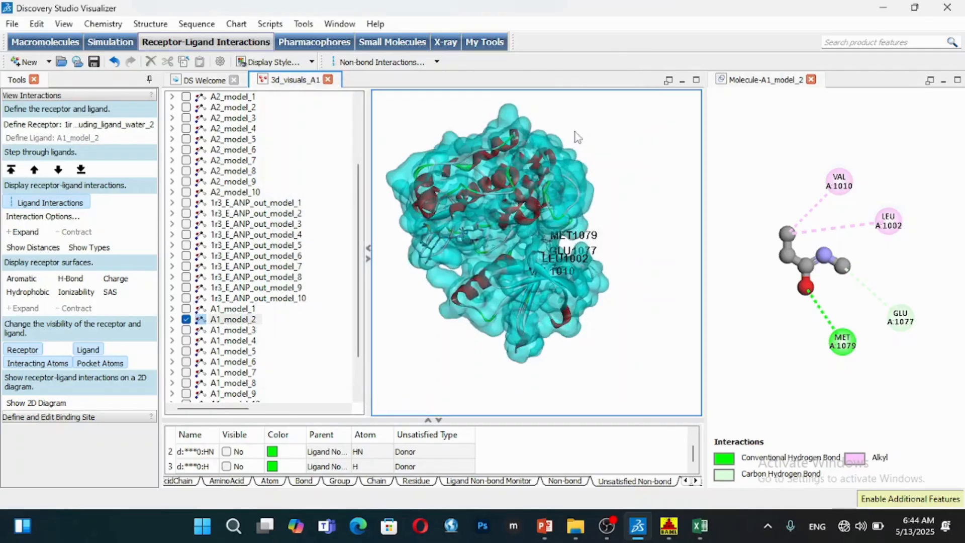
pyautogui.doubleClick(578, 193)
pyautogui.moveTo(578, 191); pyautogui.dragTo(609, 176, button='right')
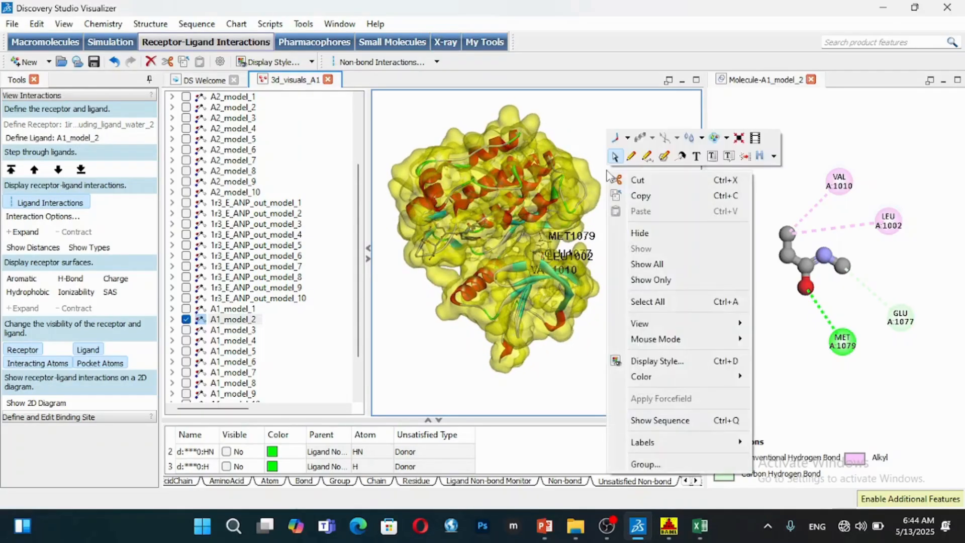
pyautogui.click(593, 143)
pyautogui.click(593, 143)
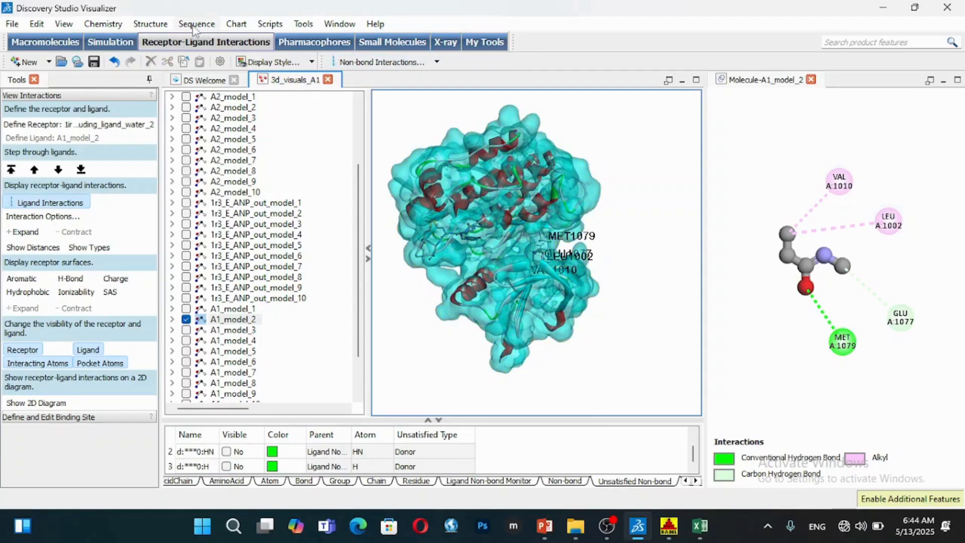
# Remove the custom cyan surface from the 3D complex.
pyautogui.click(166, 25)
pyautogui.moveTo(189, 92)
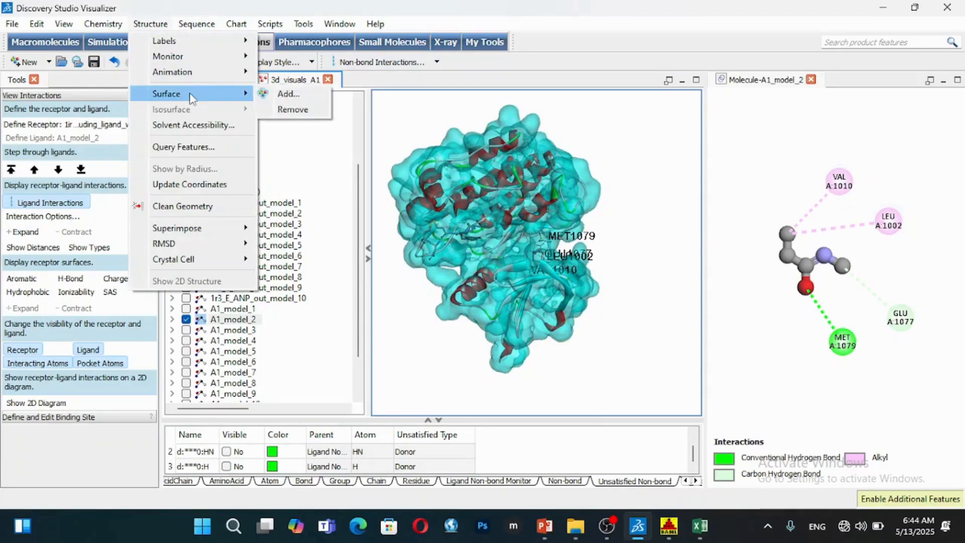
pyautogui.click(291, 110)
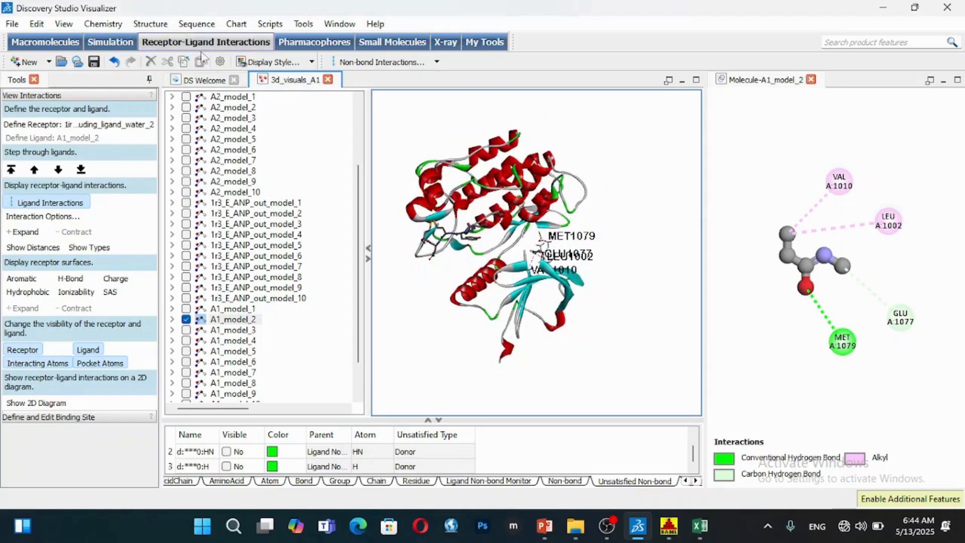
# Add a soft, solid, closed surface coloured by Atom Charge to the 3D complex at roughly one-third opacity, with the custom colour swatch set to #aaaaff.
pyautogui.click(163, 25)
pyautogui.moveTo(198, 96)
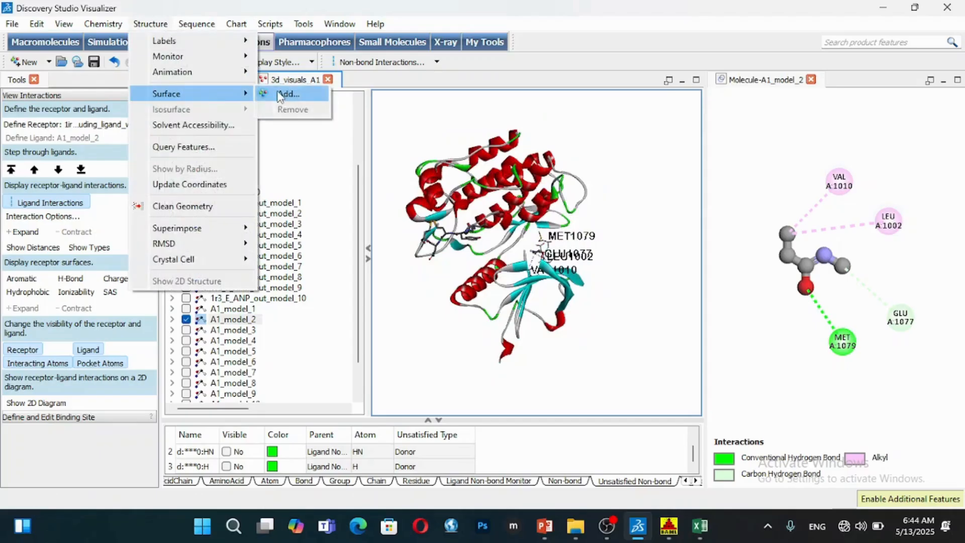
pyautogui.click(281, 94)
pyautogui.click(530, 261)
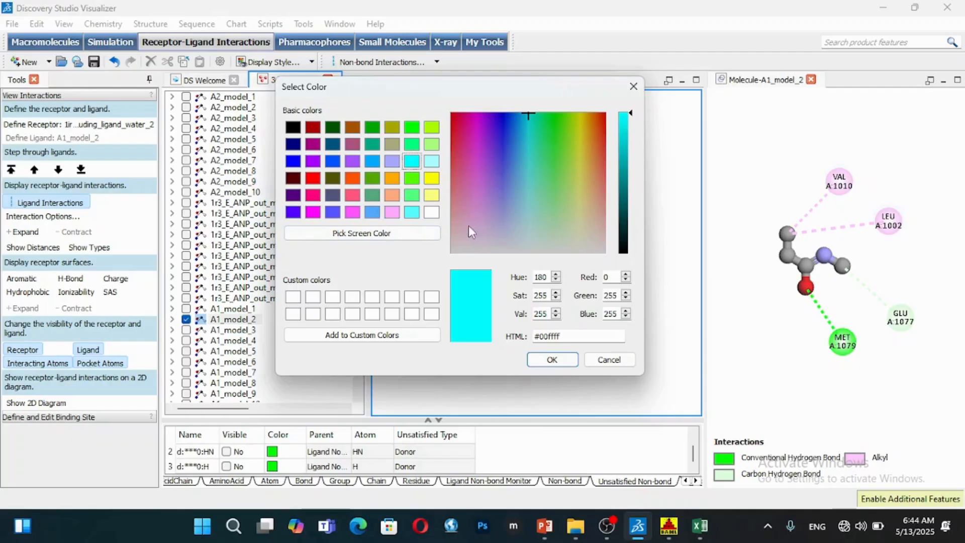
pyautogui.click(398, 166)
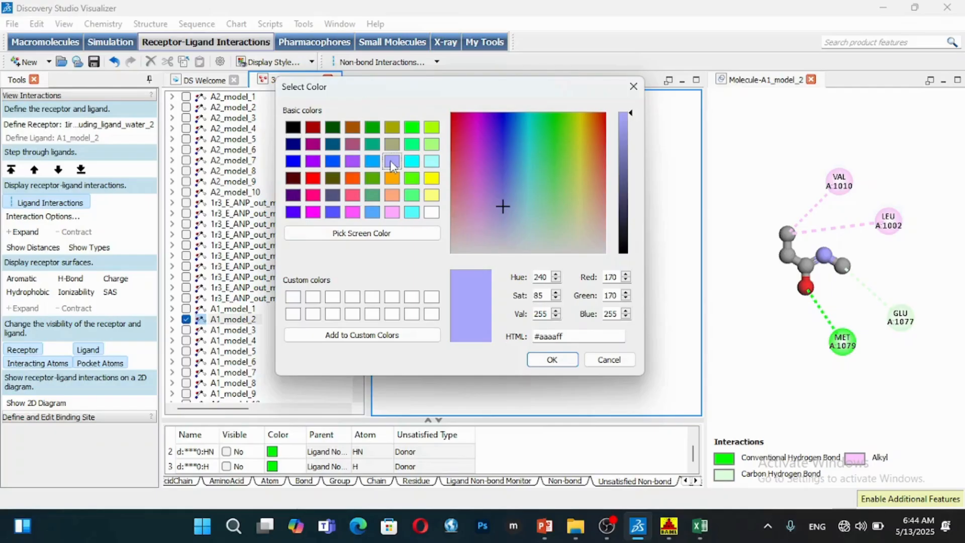
pyautogui.click(557, 359)
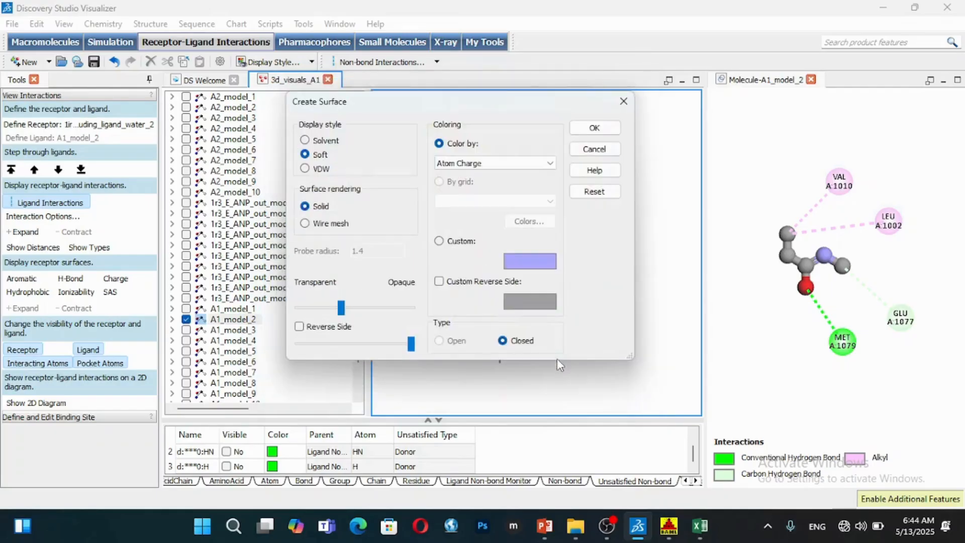
pyautogui.click(531, 307)
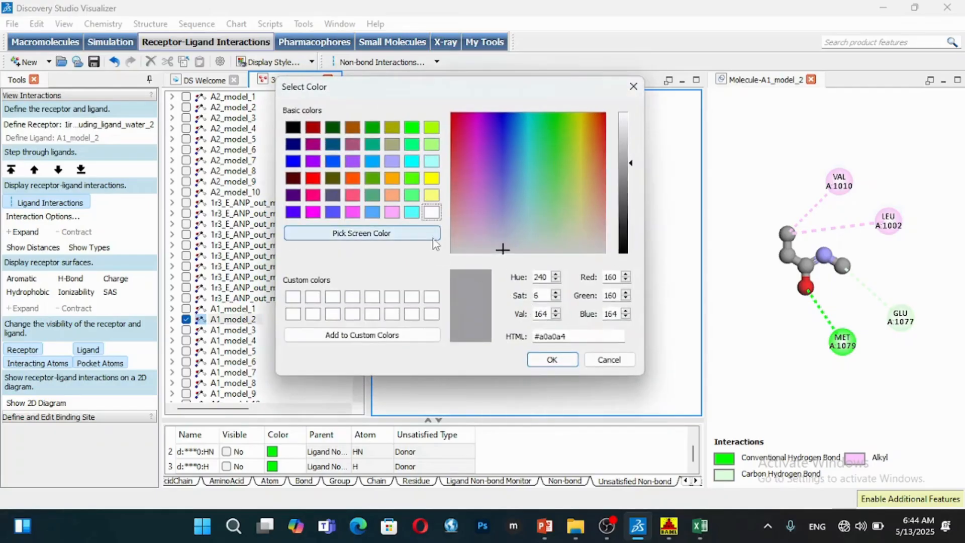
pyautogui.click(552, 359)
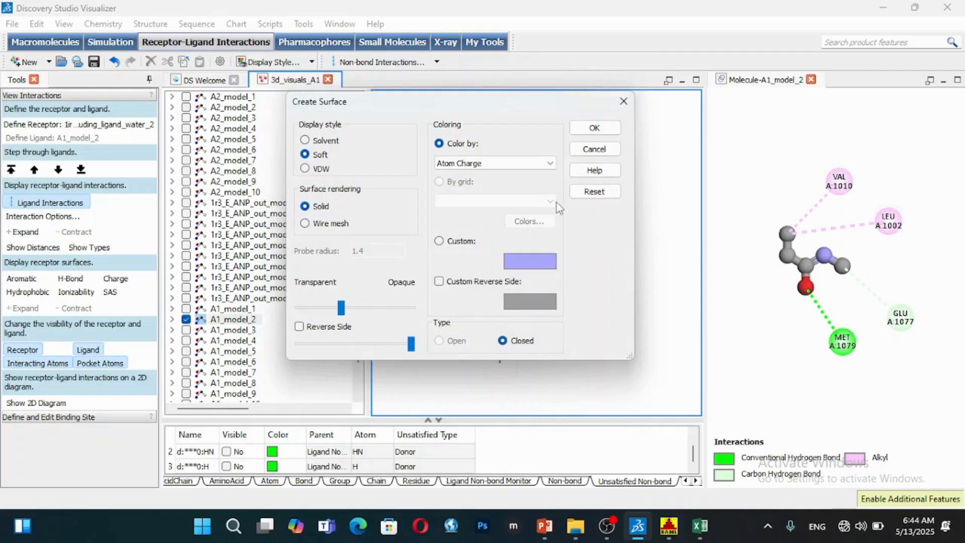
pyautogui.click(593, 129)
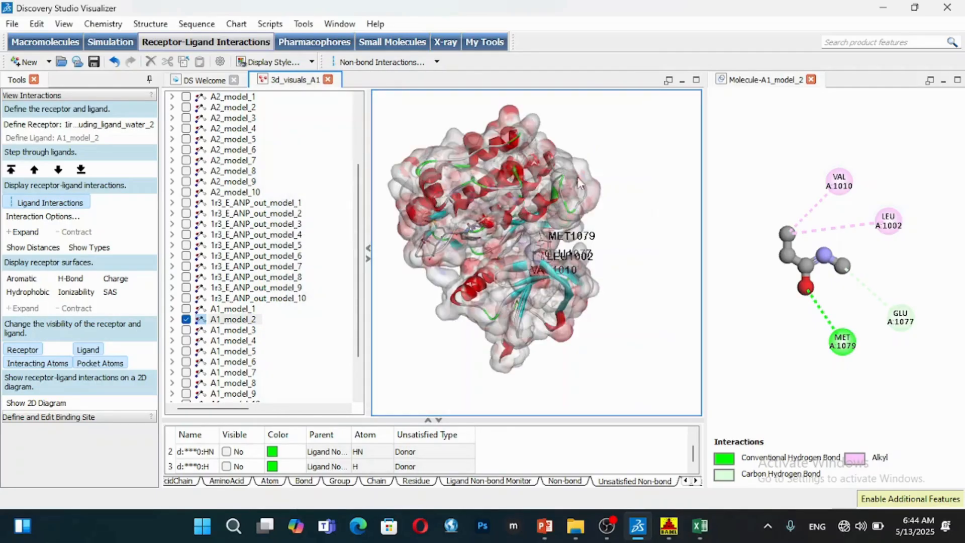
# Apply the Publication Quality visualization script to the 3D complex with its Atom Charge surface.
pyautogui.moveTo(569, 245)
pyautogui.mouseDown(button='right')
pyautogui.moveTo(529, 238)
pyautogui.moveTo(583, 241)
pyautogui.mouseUp(button='right')
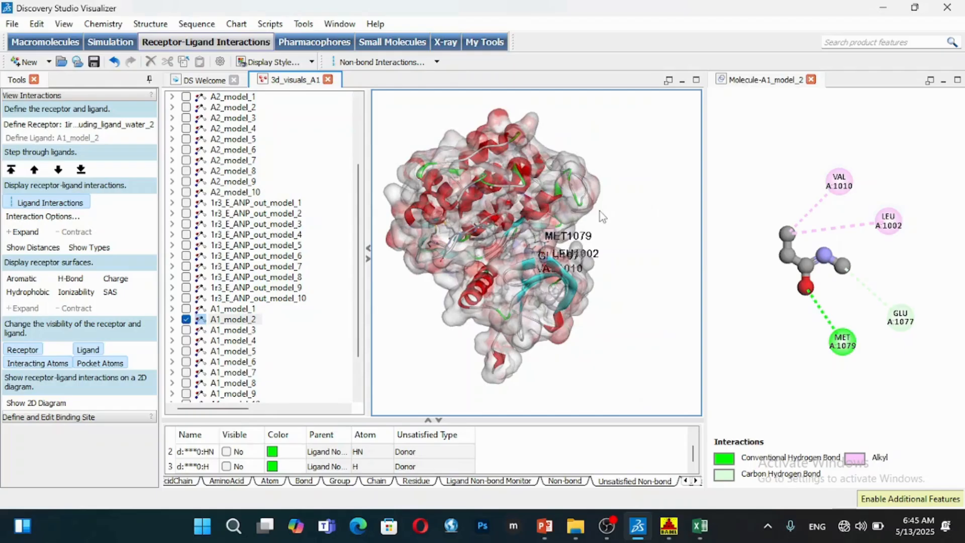
pyautogui.click(303, 25)
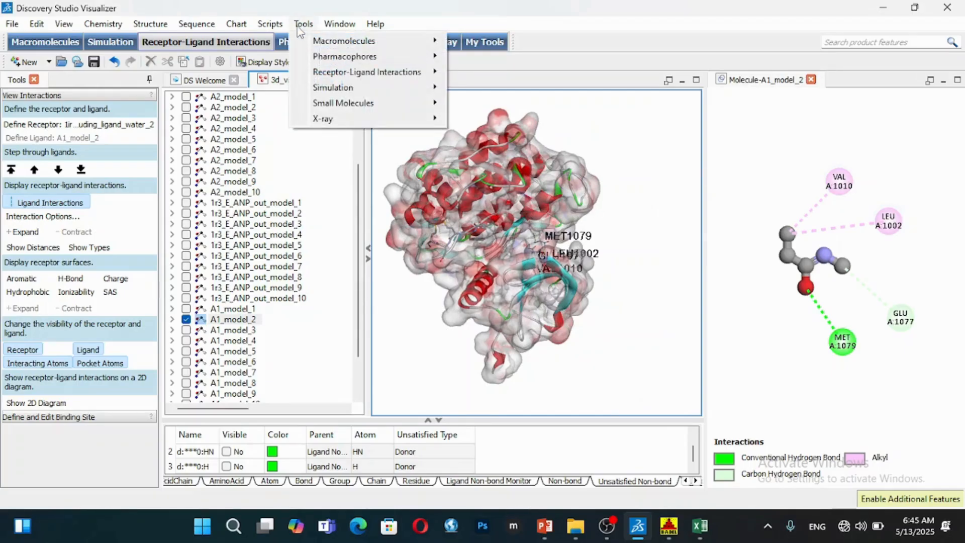
pyautogui.moveTo(317, 41)
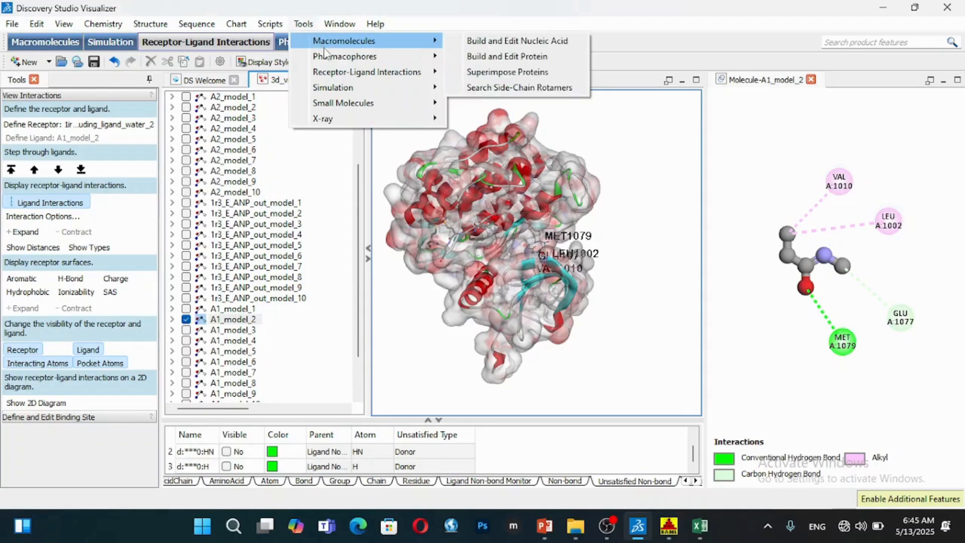
pyautogui.moveTo(273, 27)
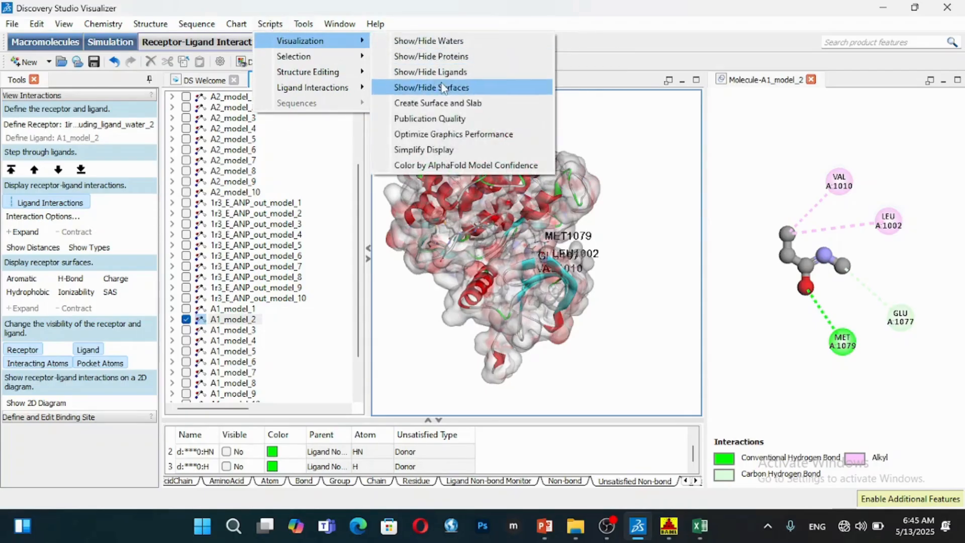
pyautogui.click(446, 119)
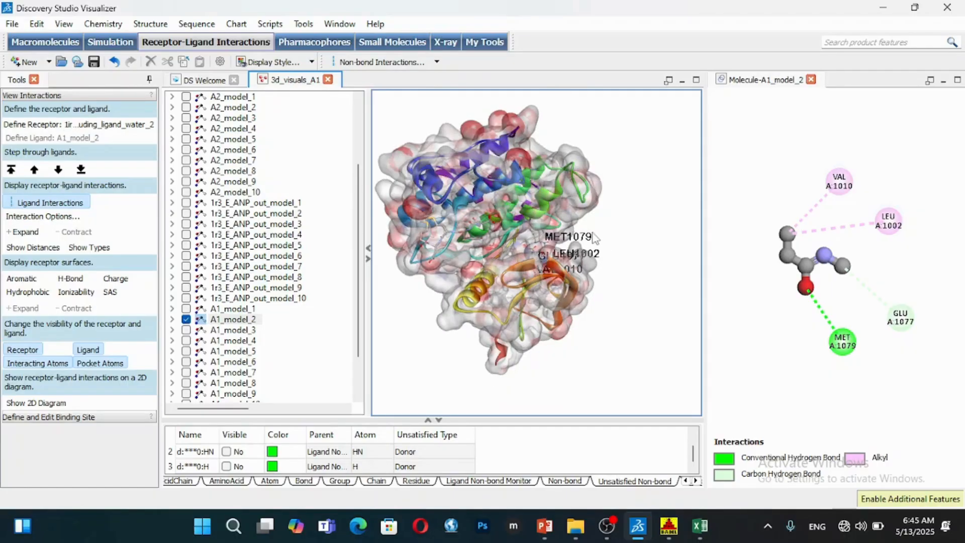
# Remove the interacting-residue labels from the 3D complex.
pyautogui.moveTo(624, 291)
pyautogui.mouseDown(button='right')
pyautogui.moveTo(573, 284)
pyautogui.moveTo(622, 286)
pyautogui.mouseUp(button='right')
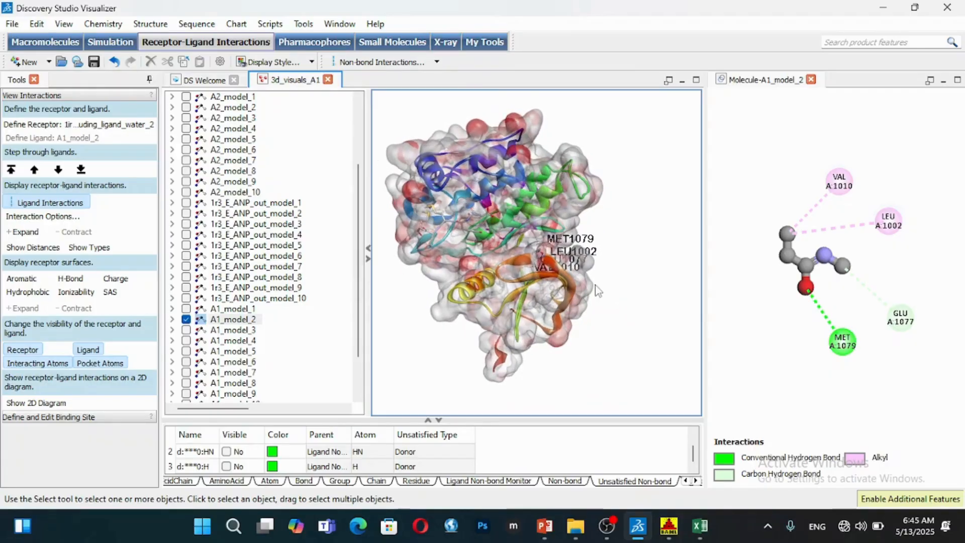
pyautogui.rightClick(514, 251)
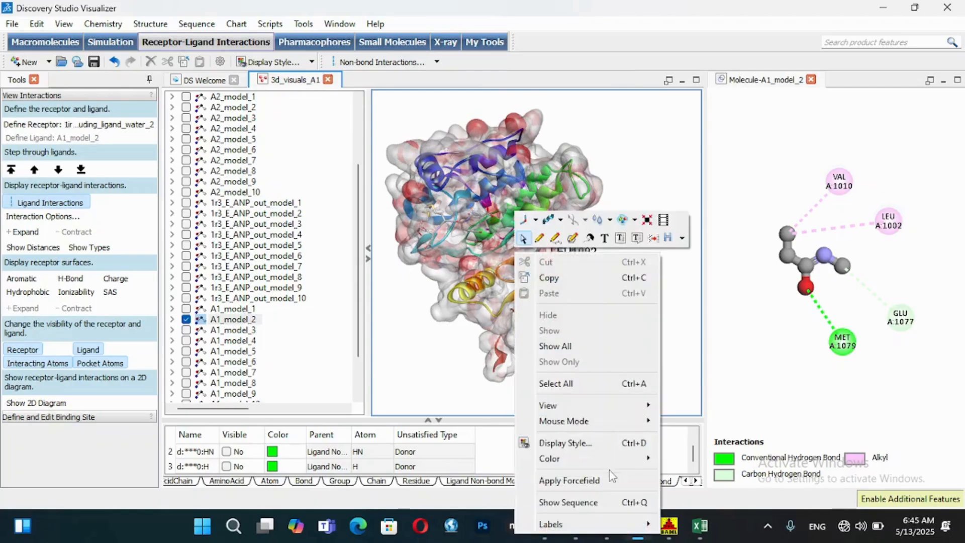
pyautogui.moveTo(610, 522)
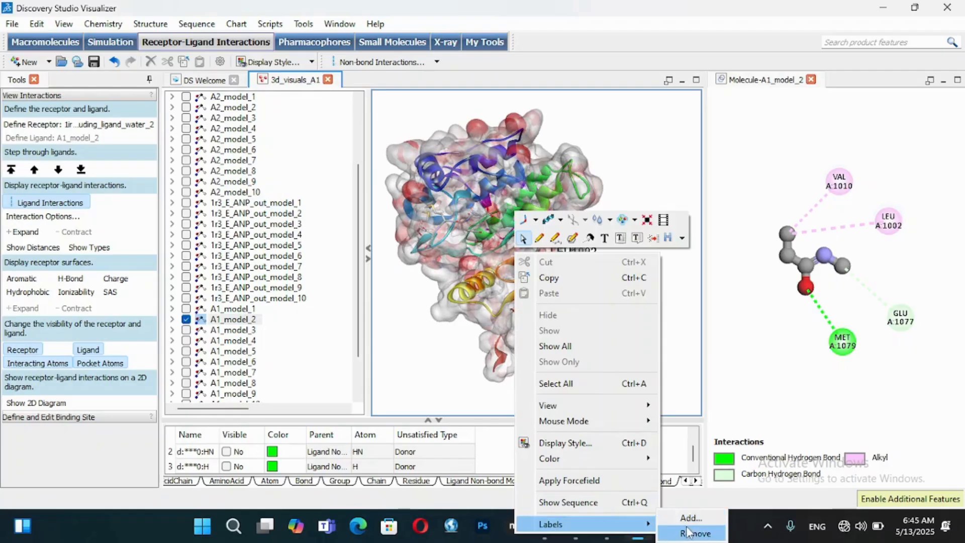
pyautogui.click(689, 532)
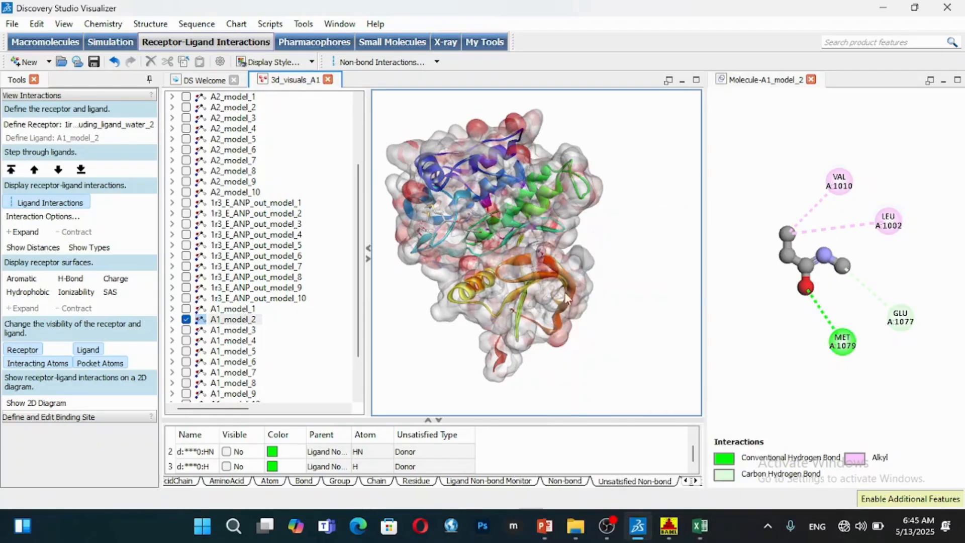
# Save the 3D surface view under the name 3d_visuals_A1_SURFACE, using the Image Files type.
pyautogui.moveTo(601, 237); pyautogui.dragTo(574, 241)
pyautogui.moveTo(543, 242); pyautogui.dragTo(607, 263, button='right')
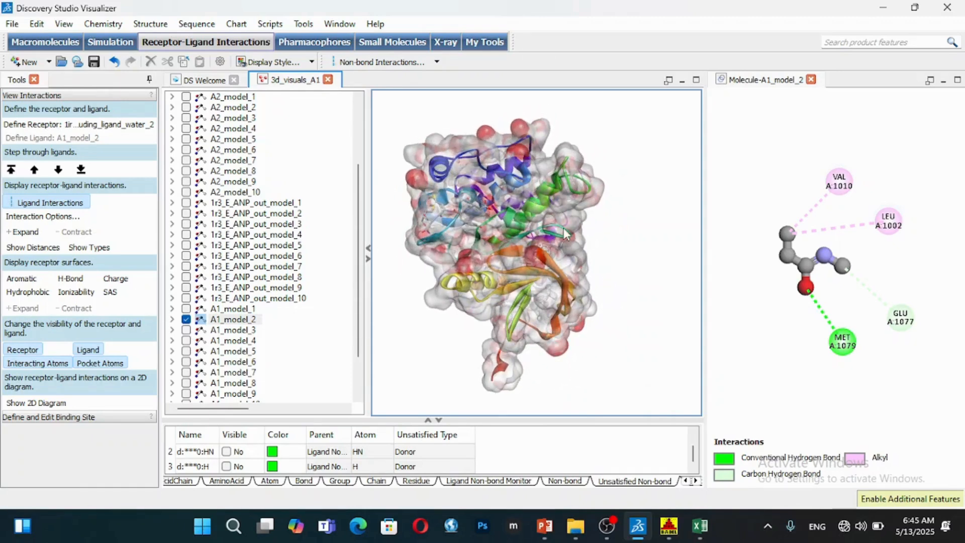
pyautogui.moveTo(589, 231); pyautogui.dragTo(608, 241, button='right')
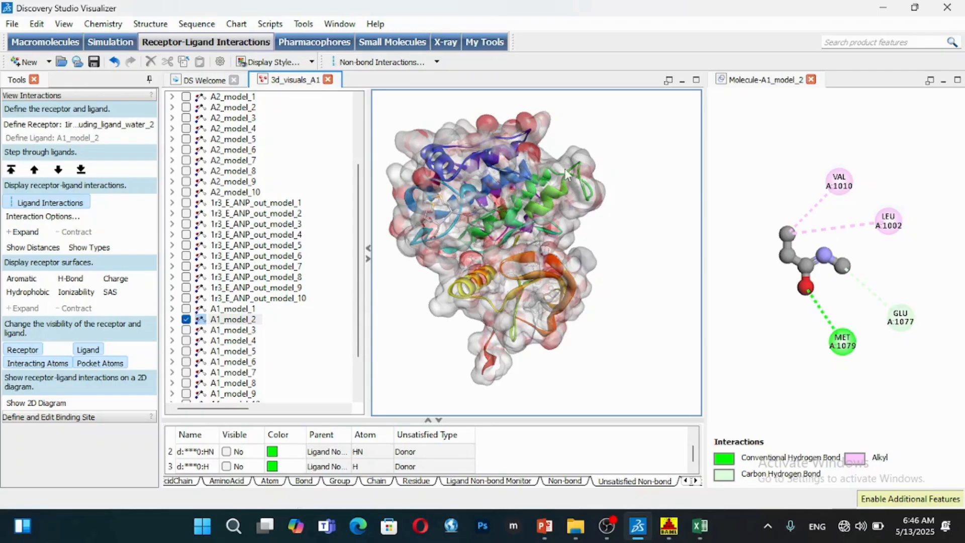
pyautogui.moveTo(623, 192); pyautogui.dragTo(514, 214, button='right')
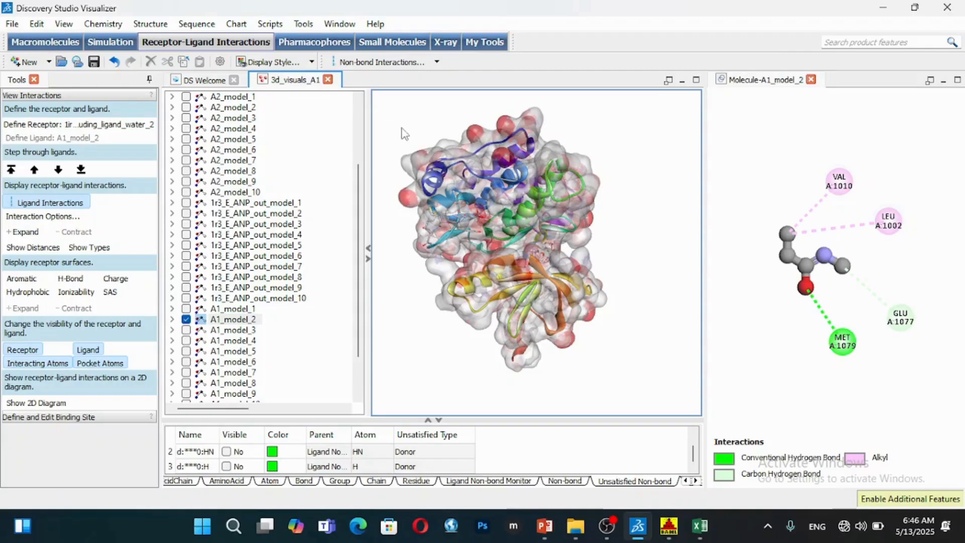
pyautogui.click(11, 25)
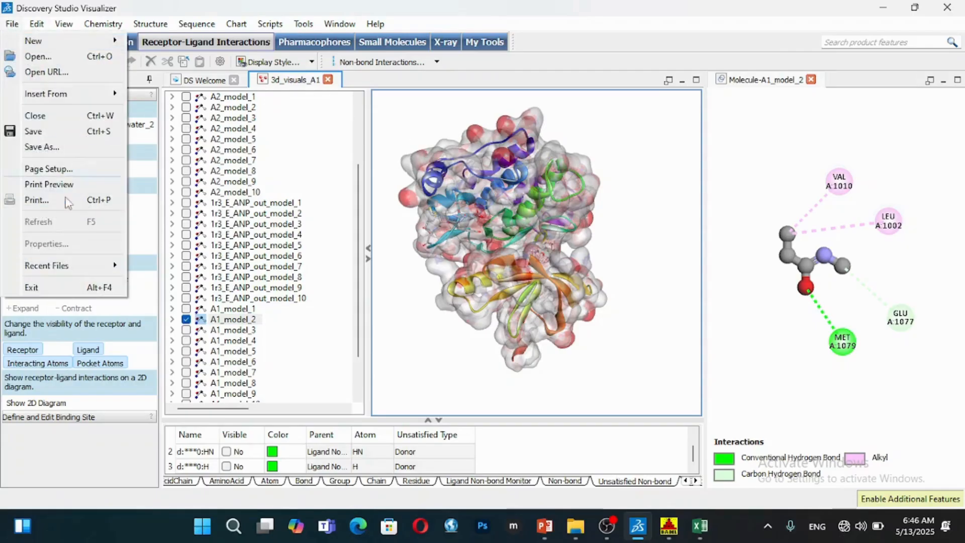
pyautogui.click(51, 151)
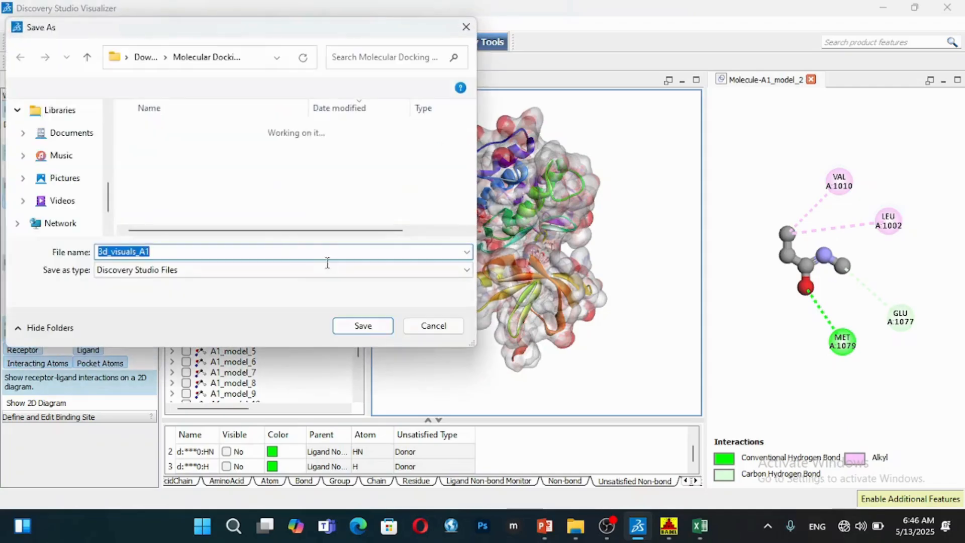
pyautogui.click(295, 270)
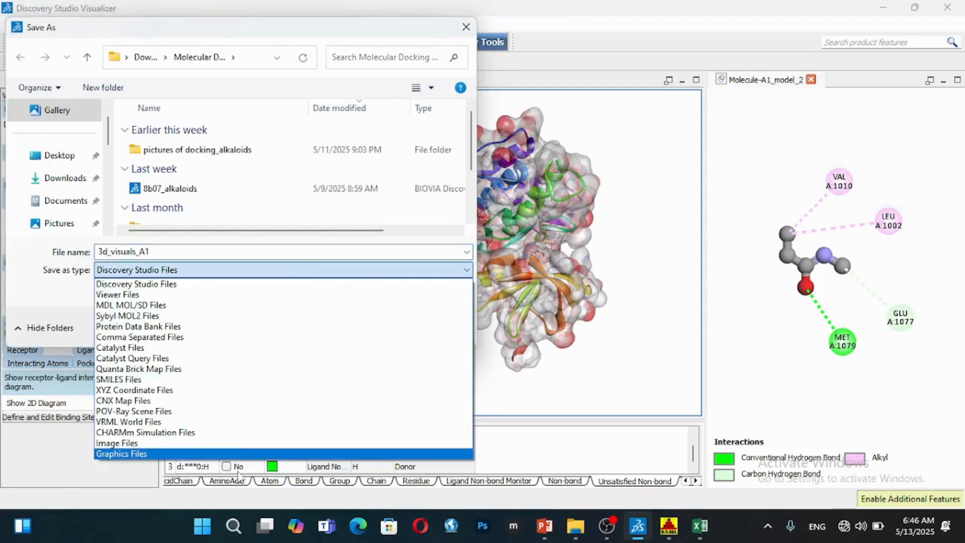
pyautogui.click(237, 443)
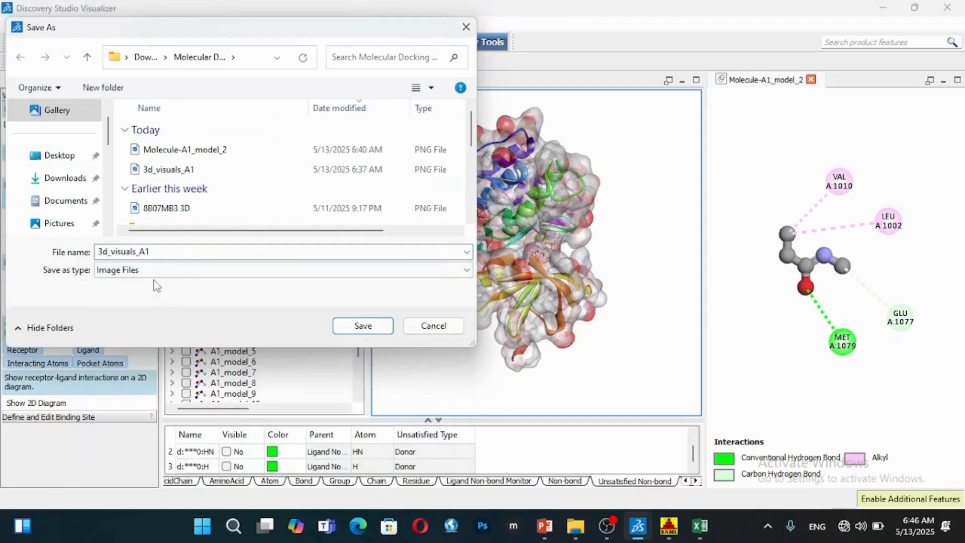
pyautogui.doubleClick(153, 253)
pyautogui.click(154, 254)
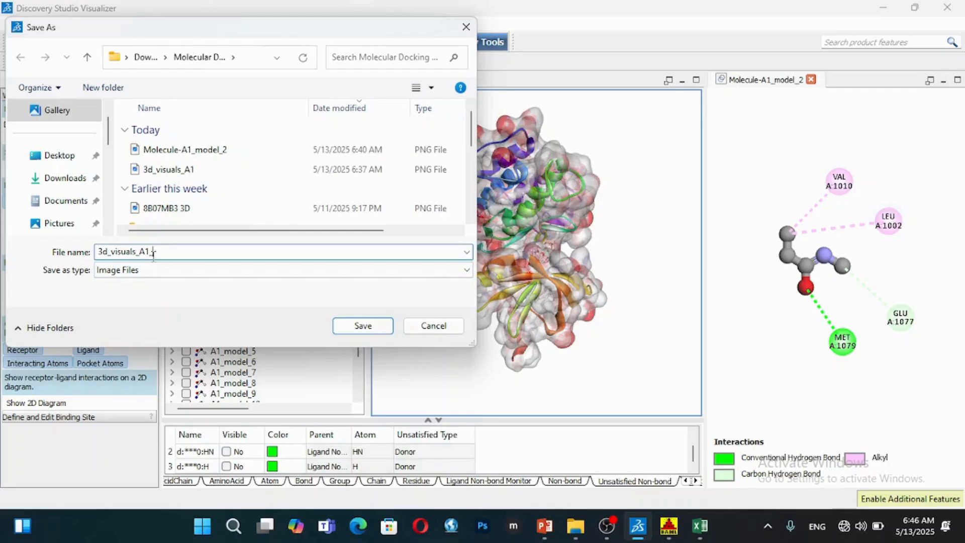
pyautogui.write('_SURFACE')
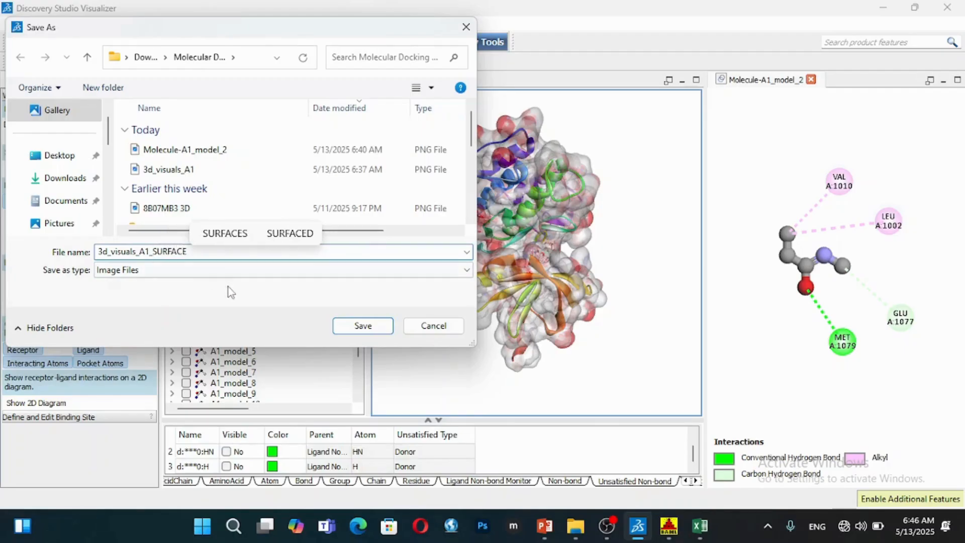
pyautogui.click(361, 326)
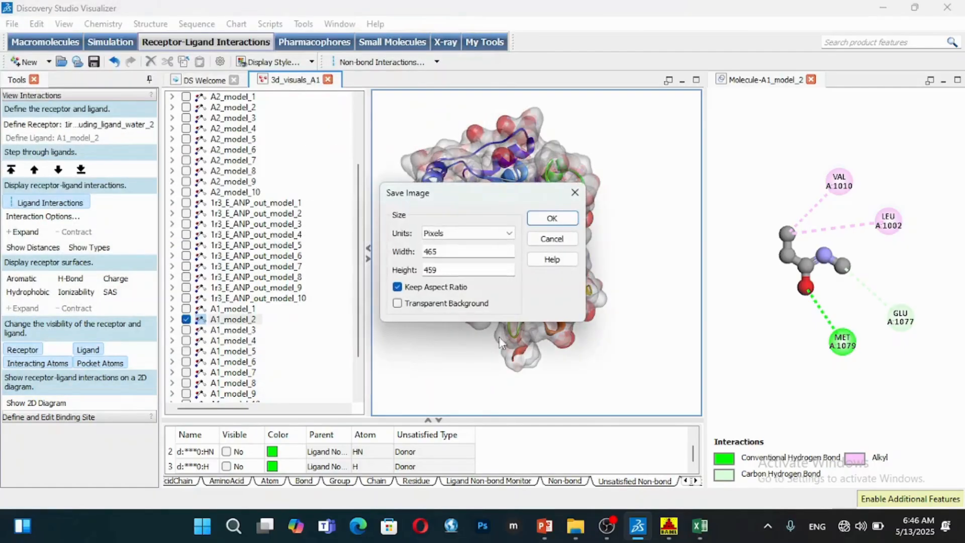
# Set the exported image's width to 1000 pixels with the aspect ratio kept, and finish saving it.
pyautogui.click(449, 252)
pyautogui.press('BackSpace')
pyautogui.press('BackSpace')
pyautogui.write('1')
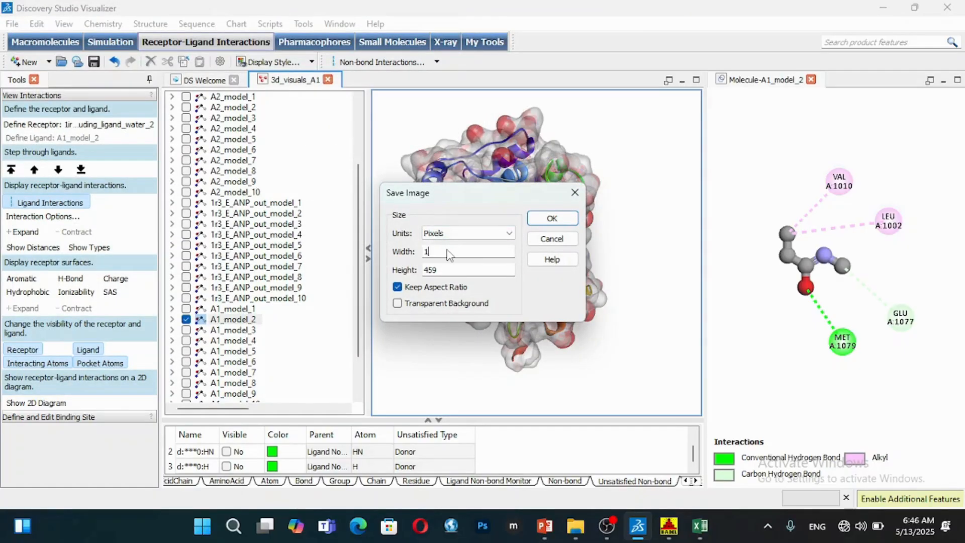
pyautogui.write('000')
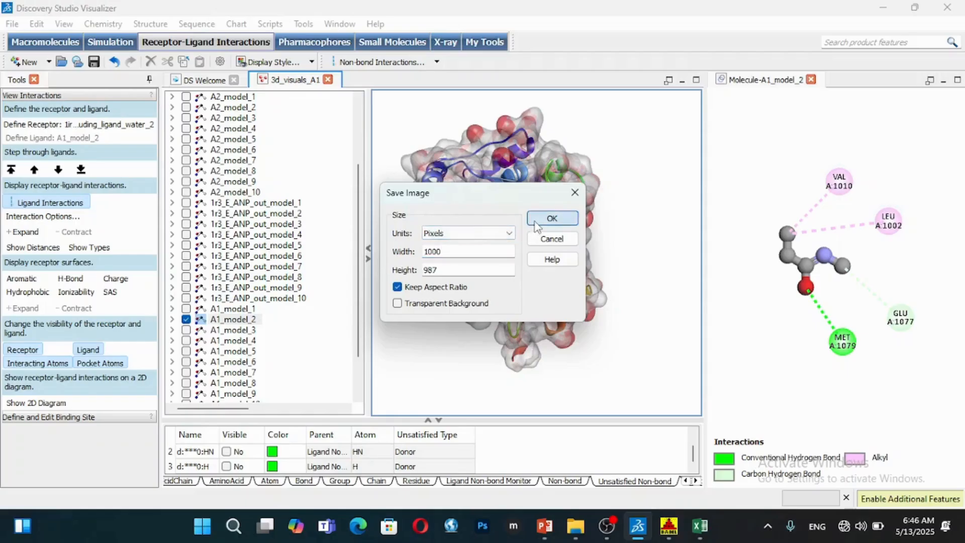
pyautogui.click(535, 223)
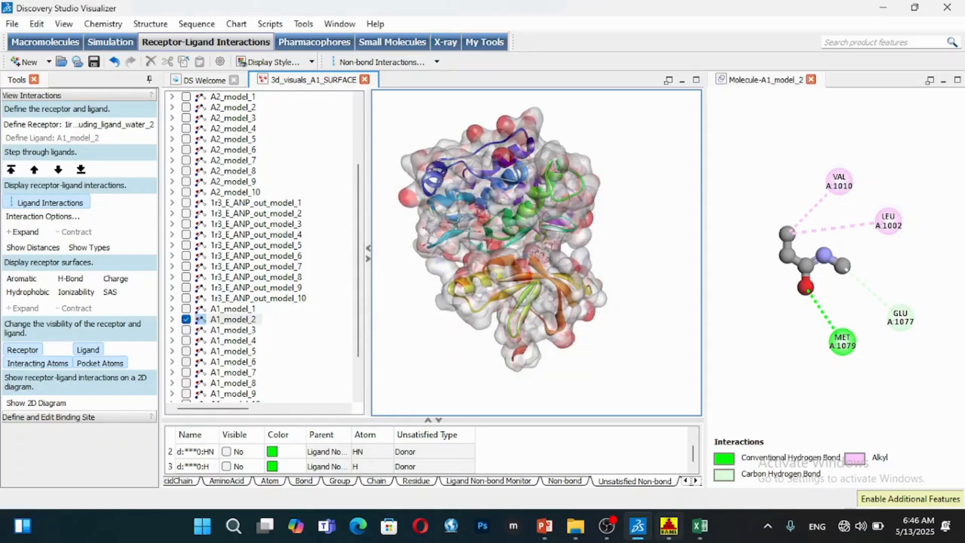
# Switch to File Explorer and view the saved 3d_visuals_A1_SURFACE image in Photos, then minimise the viewer.
pyautogui.click(632, 436)
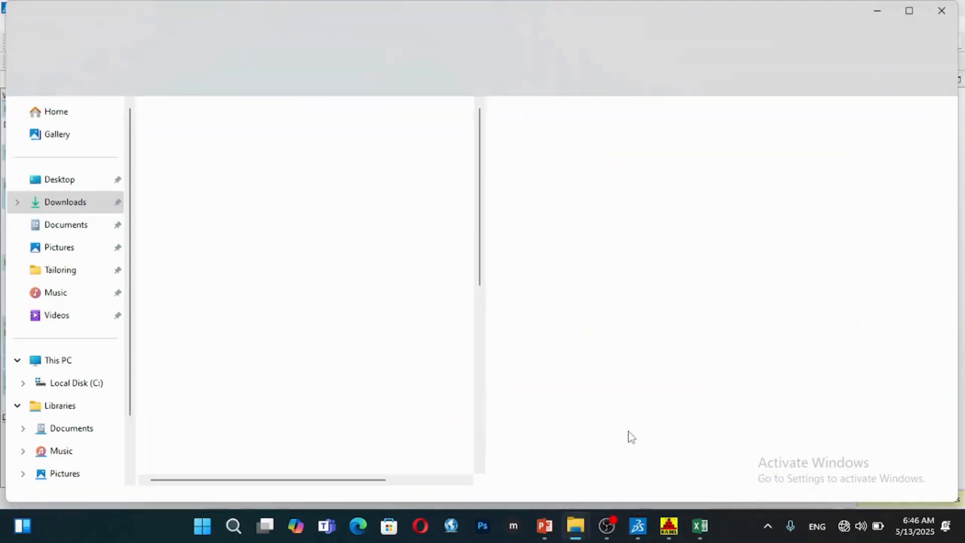
pyautogui.click(308, 147)
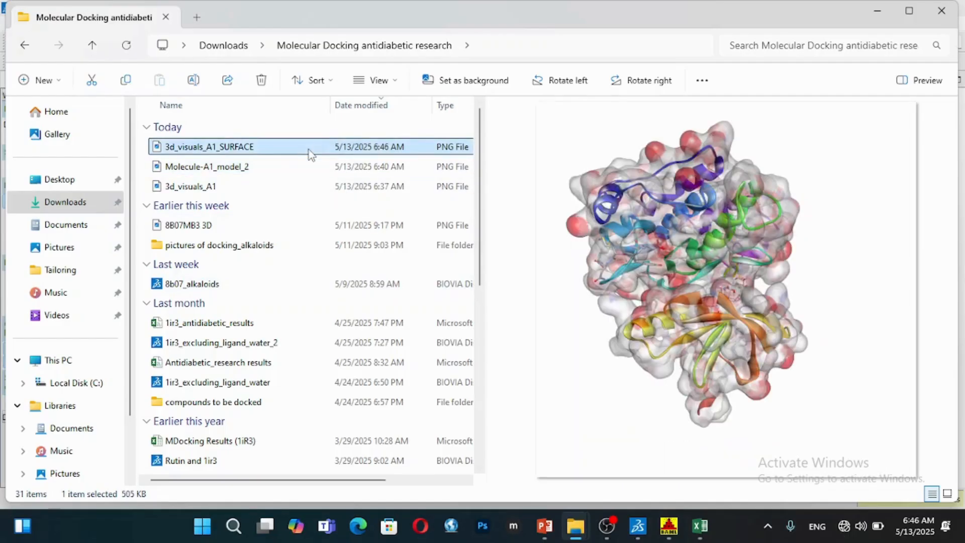
pyautogui.rightClick(386, 150)
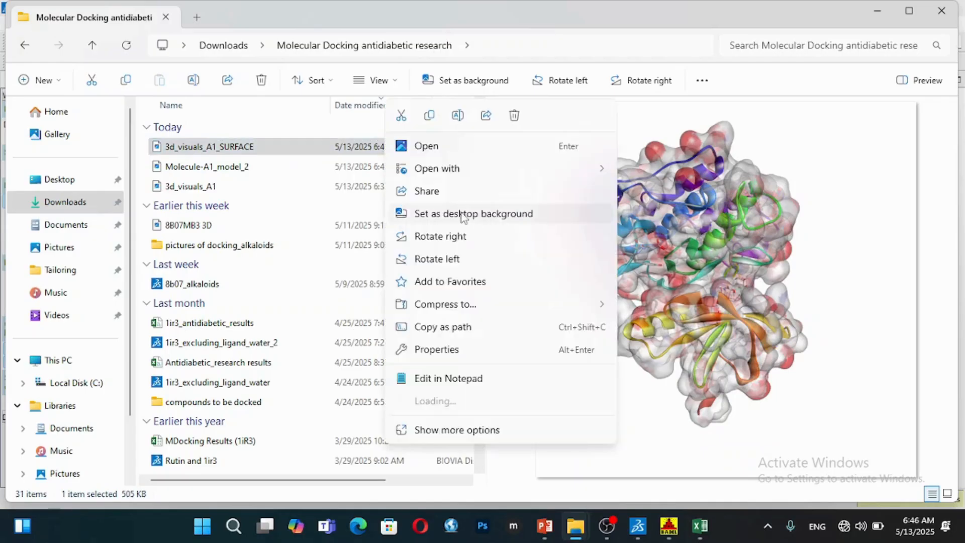
pyautogui.moveTo(471, 169)
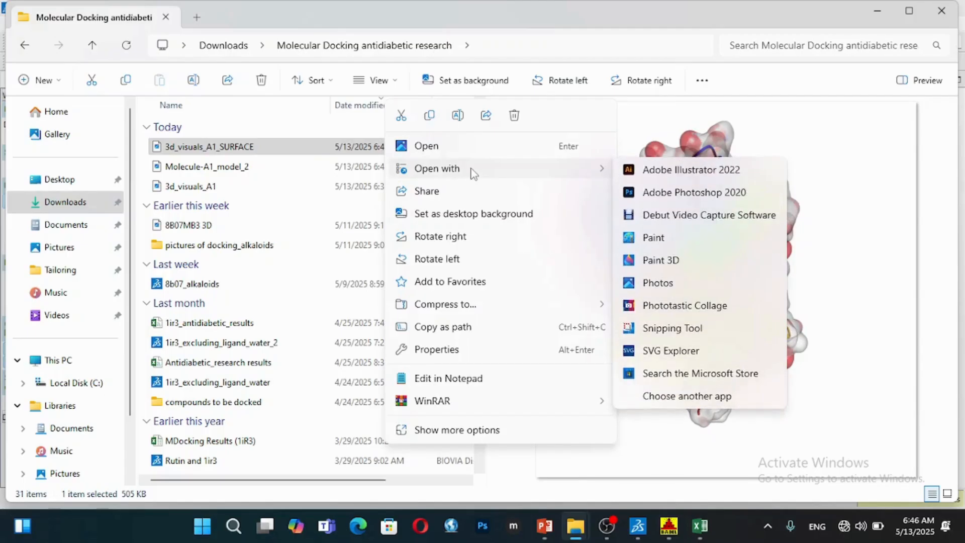
pyautogui.click(659, 283)
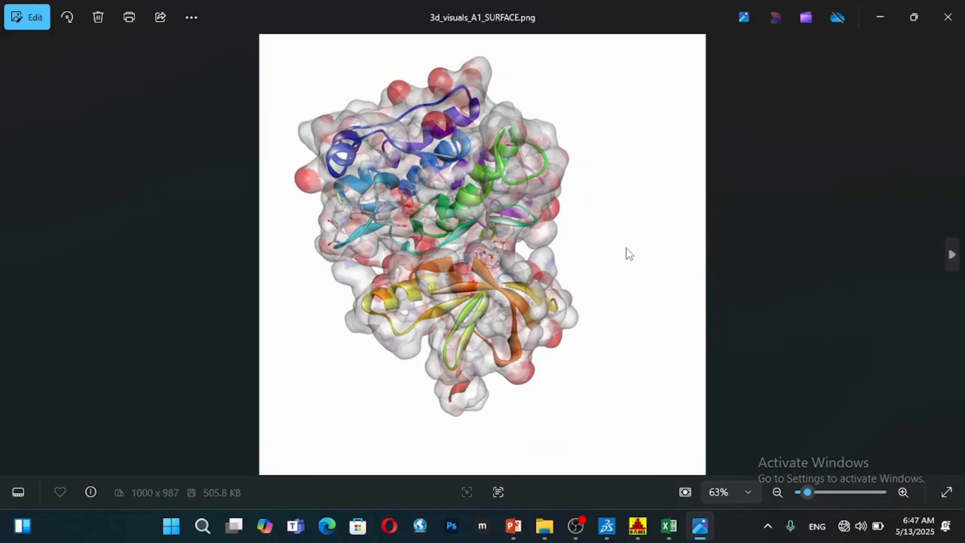
pyautogui.click(874, 26)
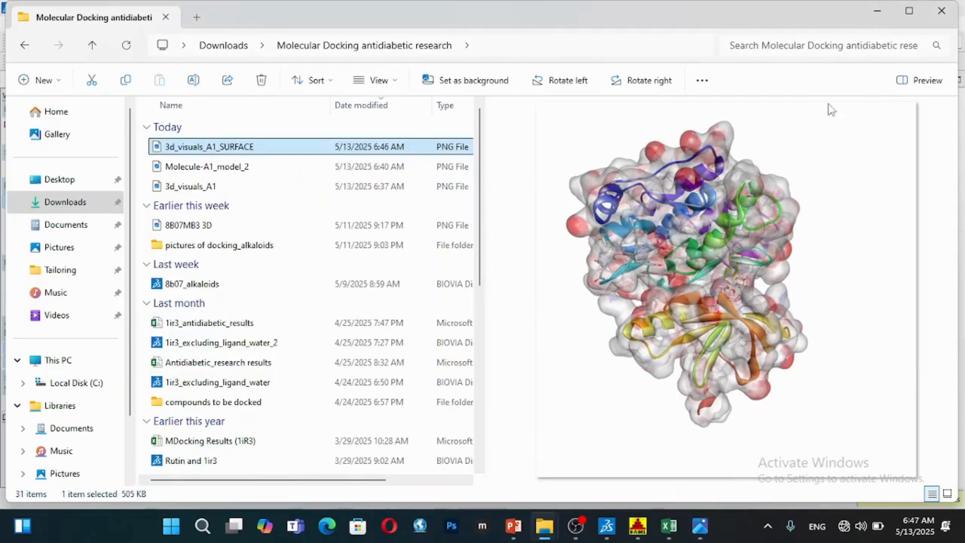
# Switch back to Discovery Studio and examine the A1_model_2 2D interaction diagram up close, selecting the VAL A:1010 interaction line.
pyautogui.click(880, 8)
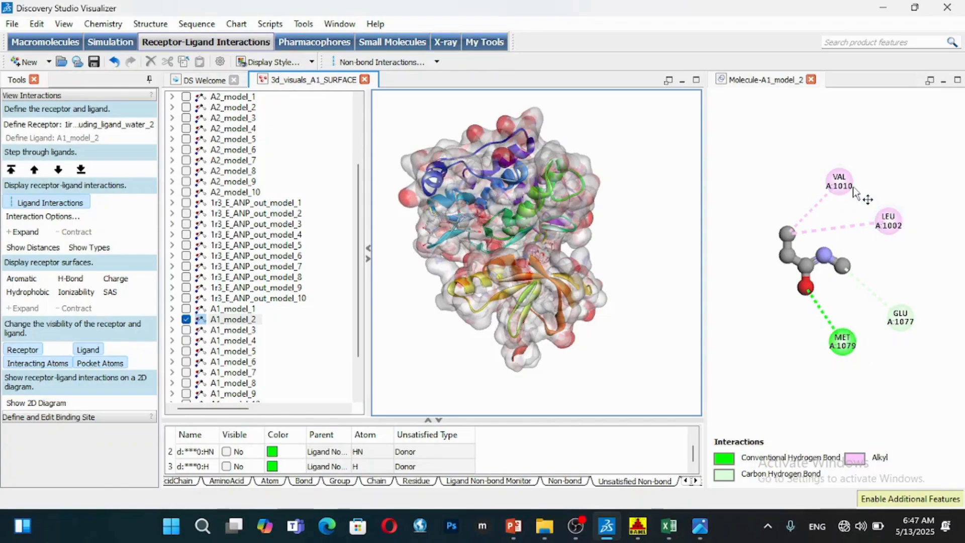
pyautogui.click(811, 214)
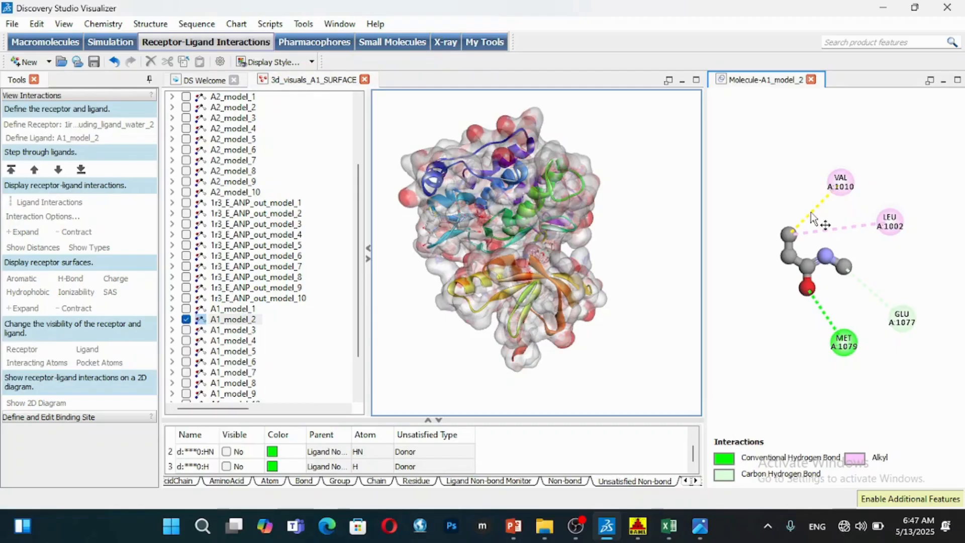
pyautogui.scroll(2, 812, 214)
pyautogui.scroll(1, 812, 216)
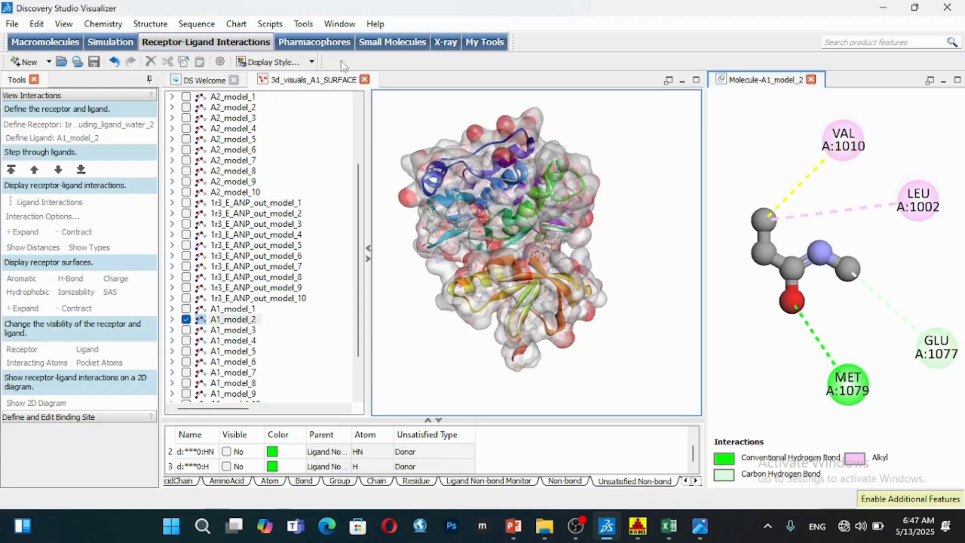
pyautogui.click(303, 23)
pyautogui.moveTo(312, 41)
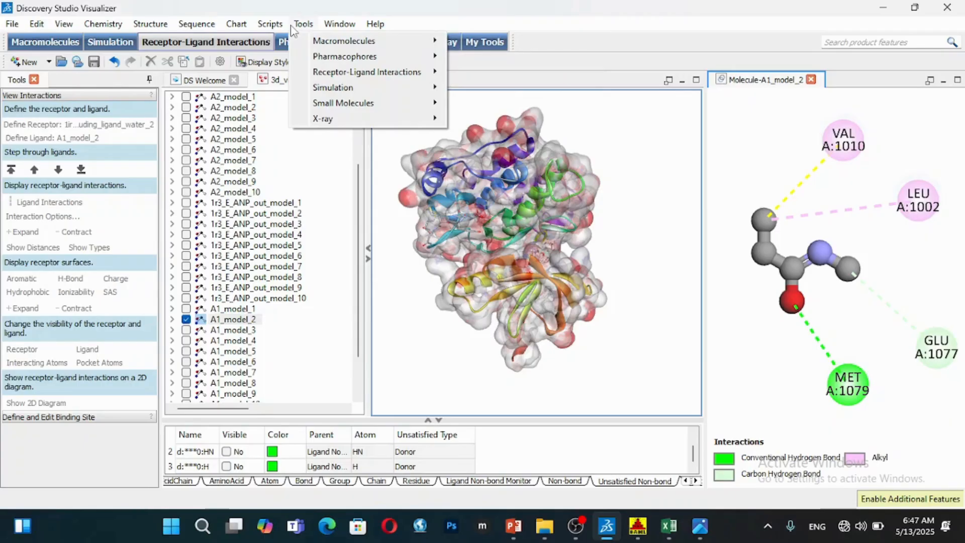
pyautogui.click(598, 22)
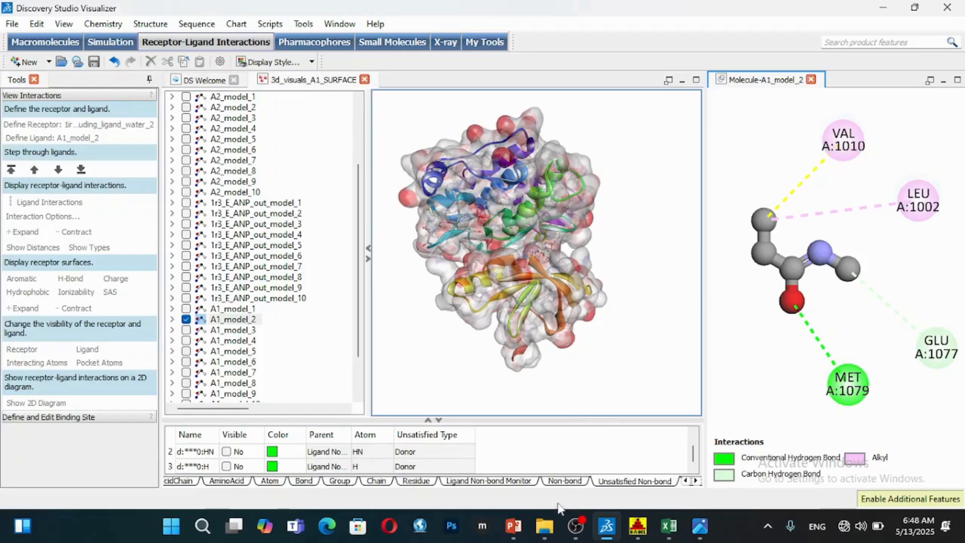
# Switch to File Explorer and preview the saved images 3d_visuals_A1, Molecule-A1_model_2 and 3d_visuals_A1_SURFACE, then return to Discovery Studio.
pyautogui.click(544, 526)
pyautogui.click(583, 492)
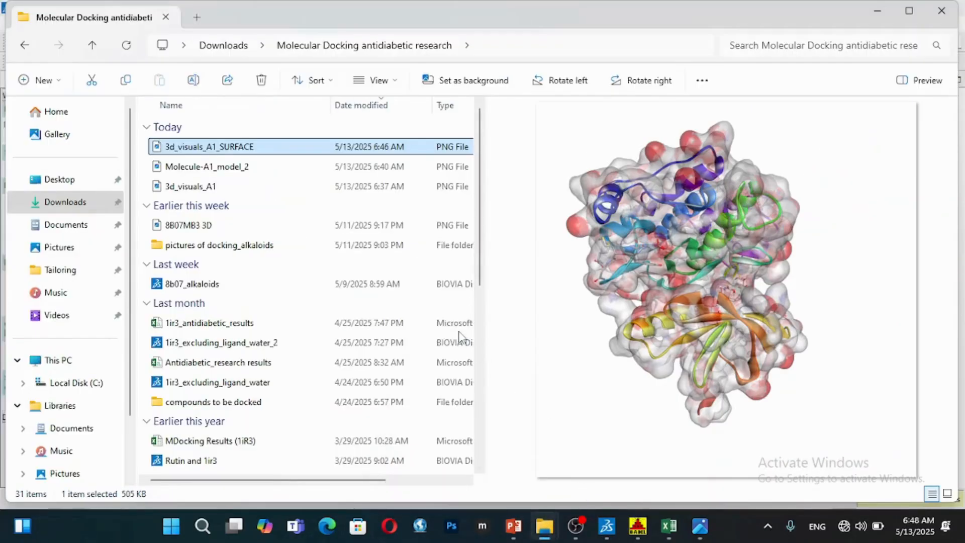
pyautogui.click(331, 187)
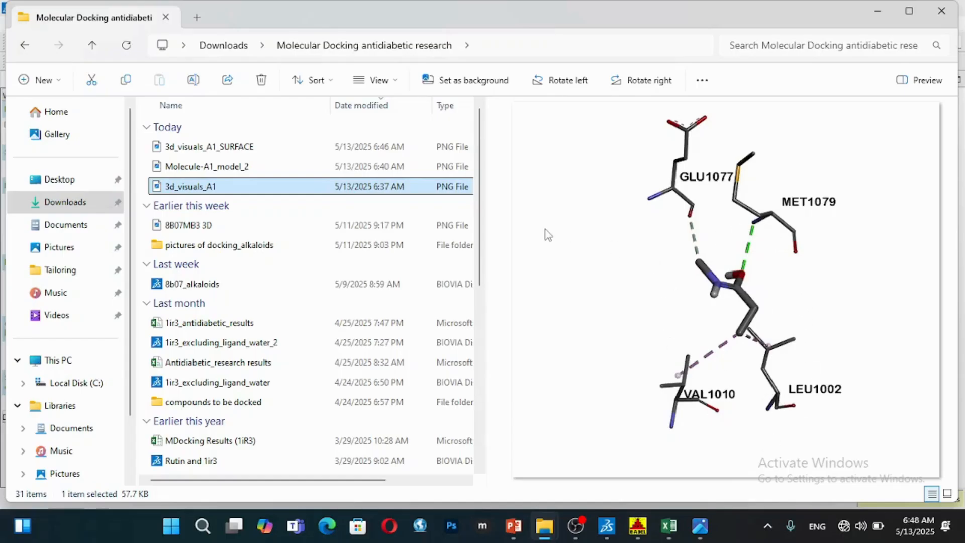
pyautogui.click(406, 172)
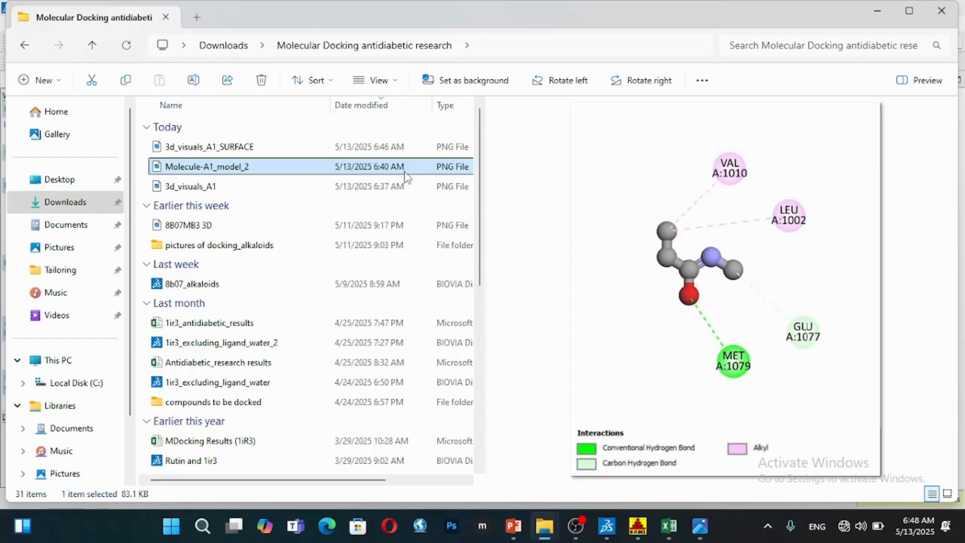
pyautogui.click(388, 149)
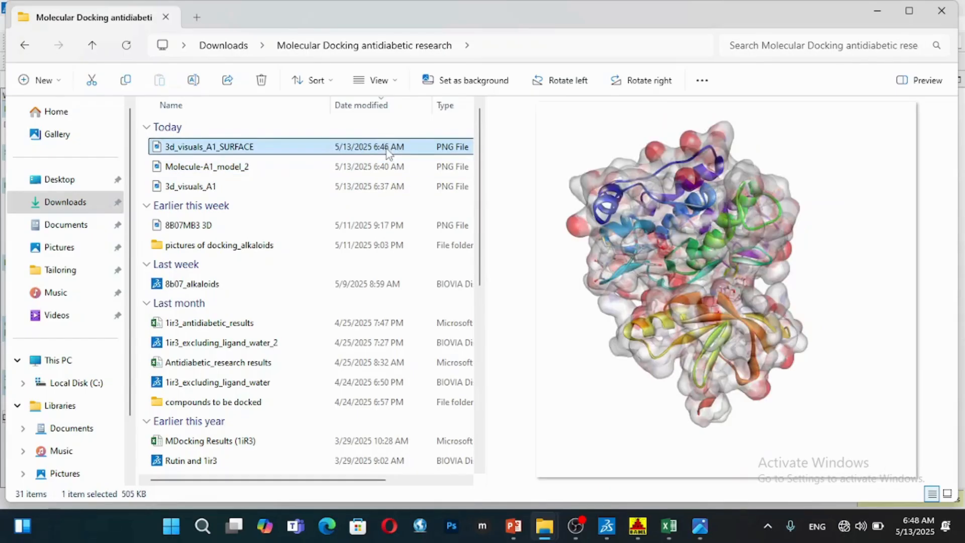
pyautogui.click(877, 11)
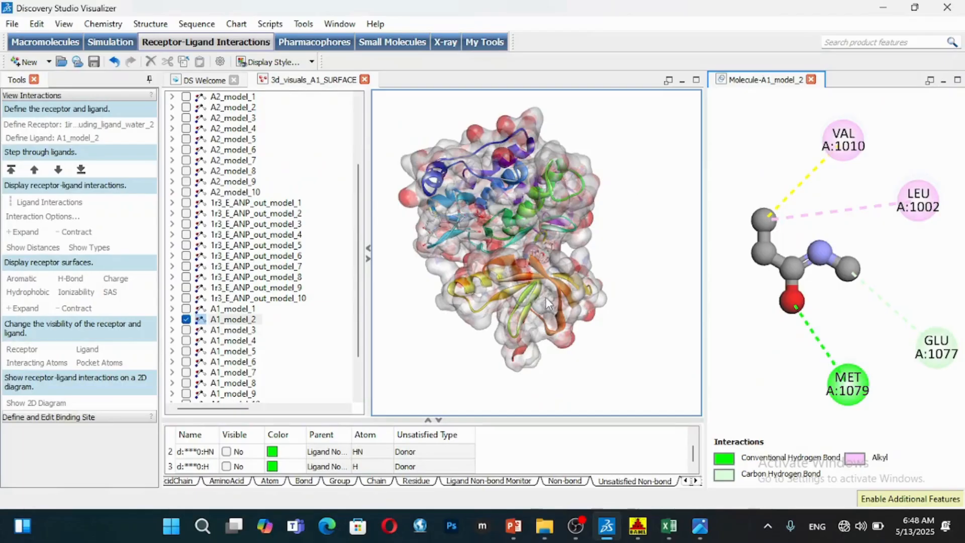